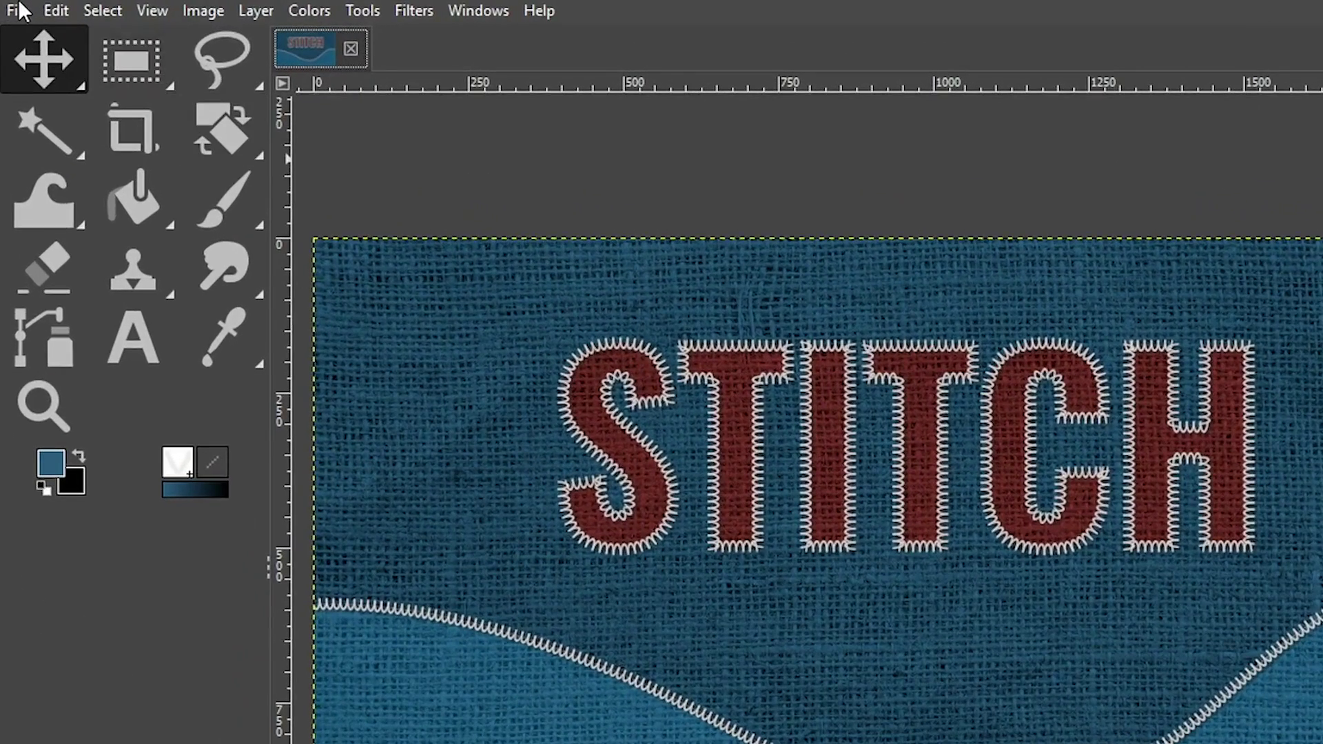
- Create a new 1920 x 1080 px RGB image at 300 ppi, filled with white
{"action": "left_click", "coordinate": [20, 10]}
{"action": "left_click", "coordinate": [40, 46]}
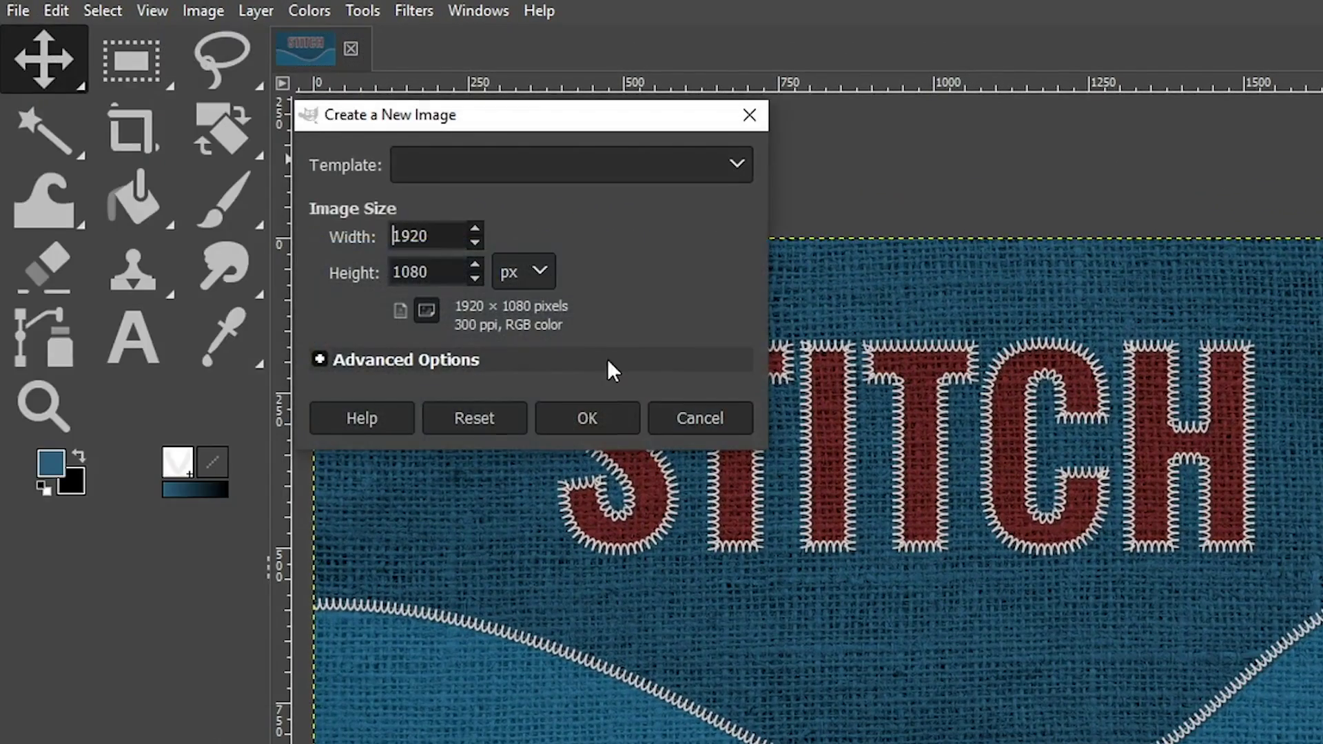
{"action": "left_click", "coordinate": [451, 237]}
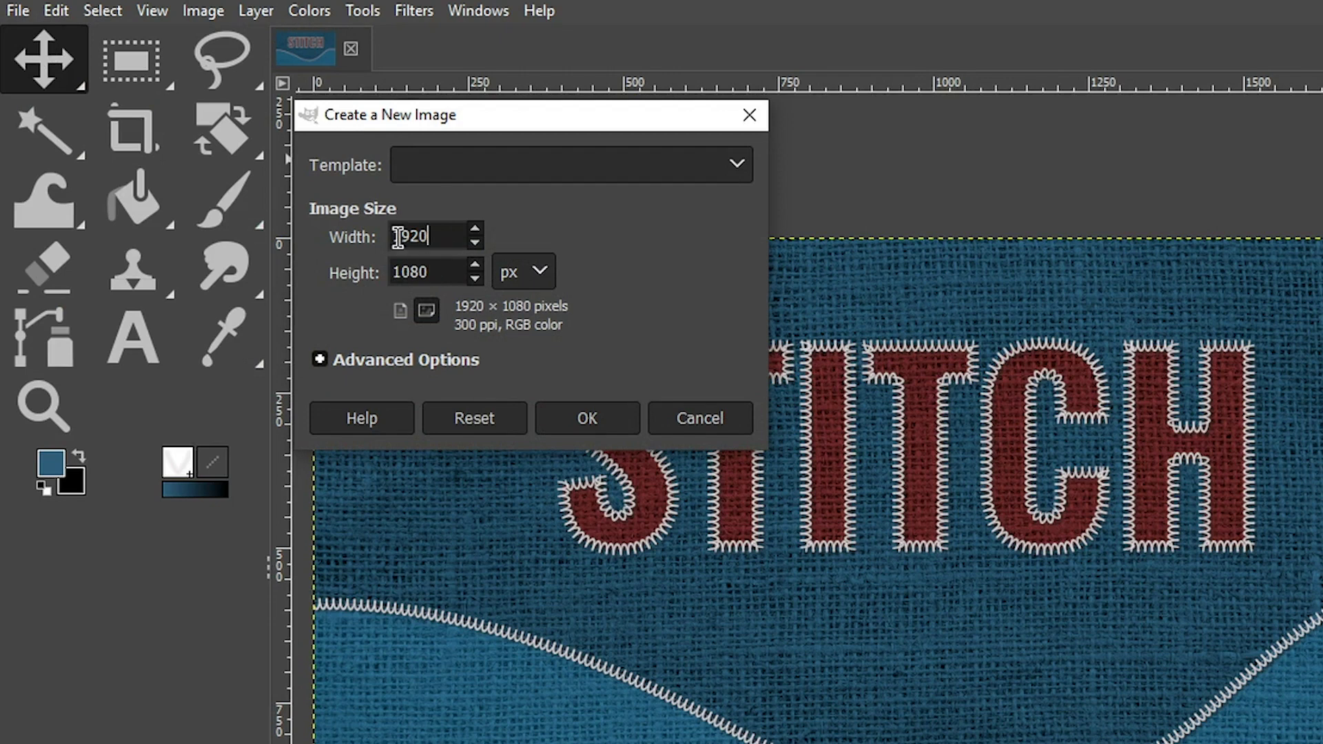
{"action": "left_click", "coordinate": [437, 272]}
{"action": "left_click", "coordinate": [362, 359]}
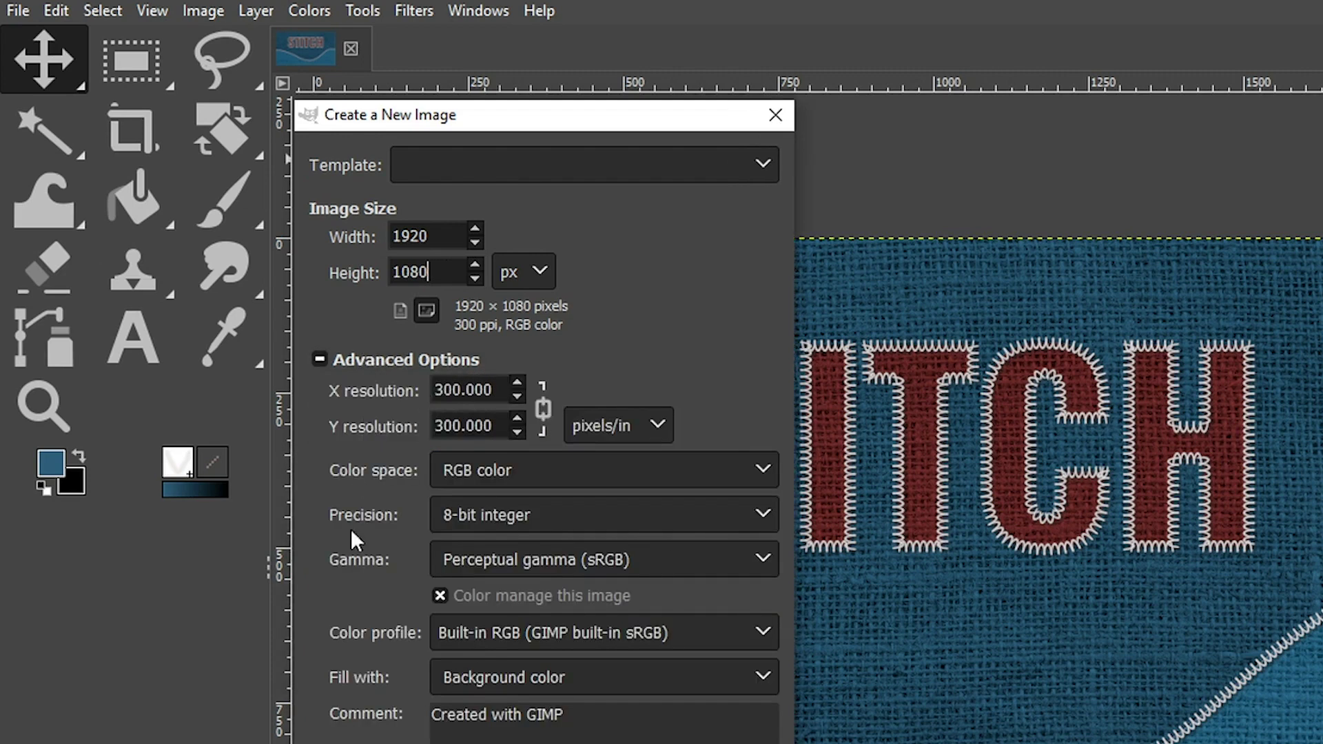
{"action": "left_click", "coordinate": [537, 687]}
{"action": "left_click", "coordinate": [482, 743]}
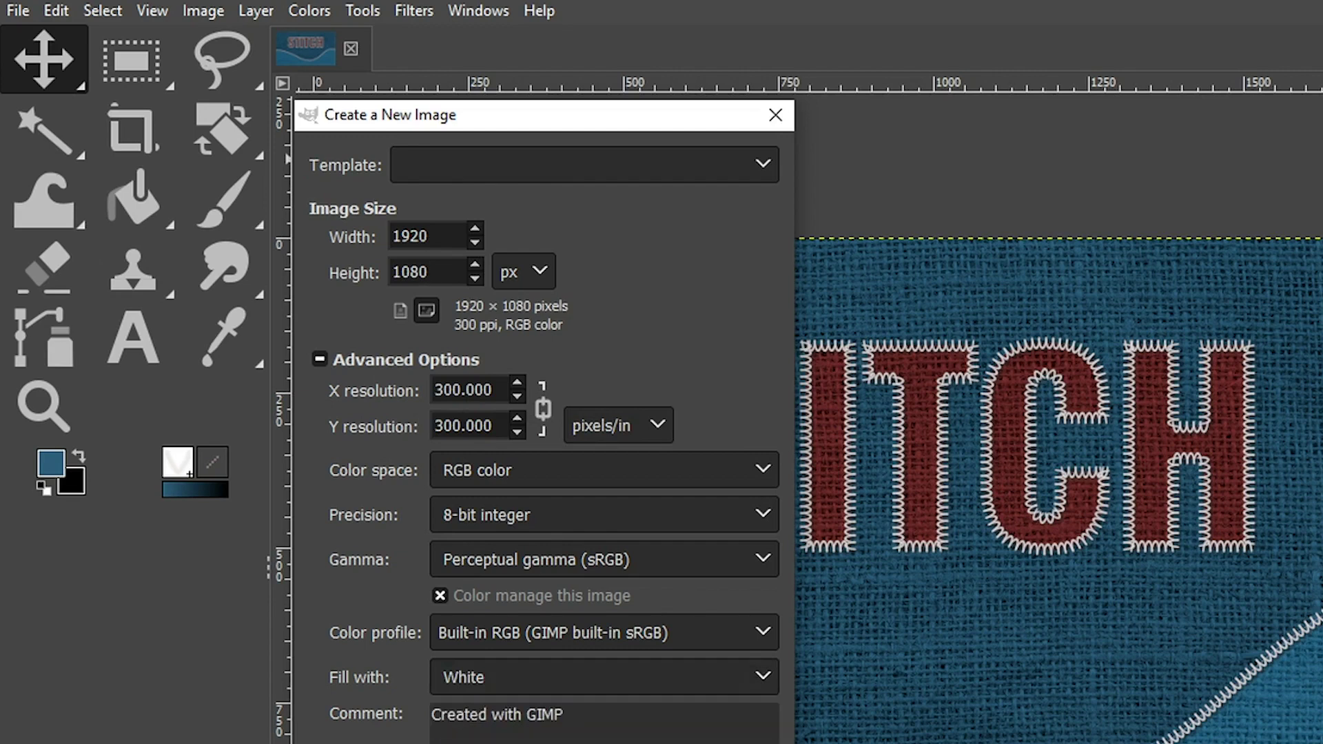
{"action": "key", "text": "Return"}
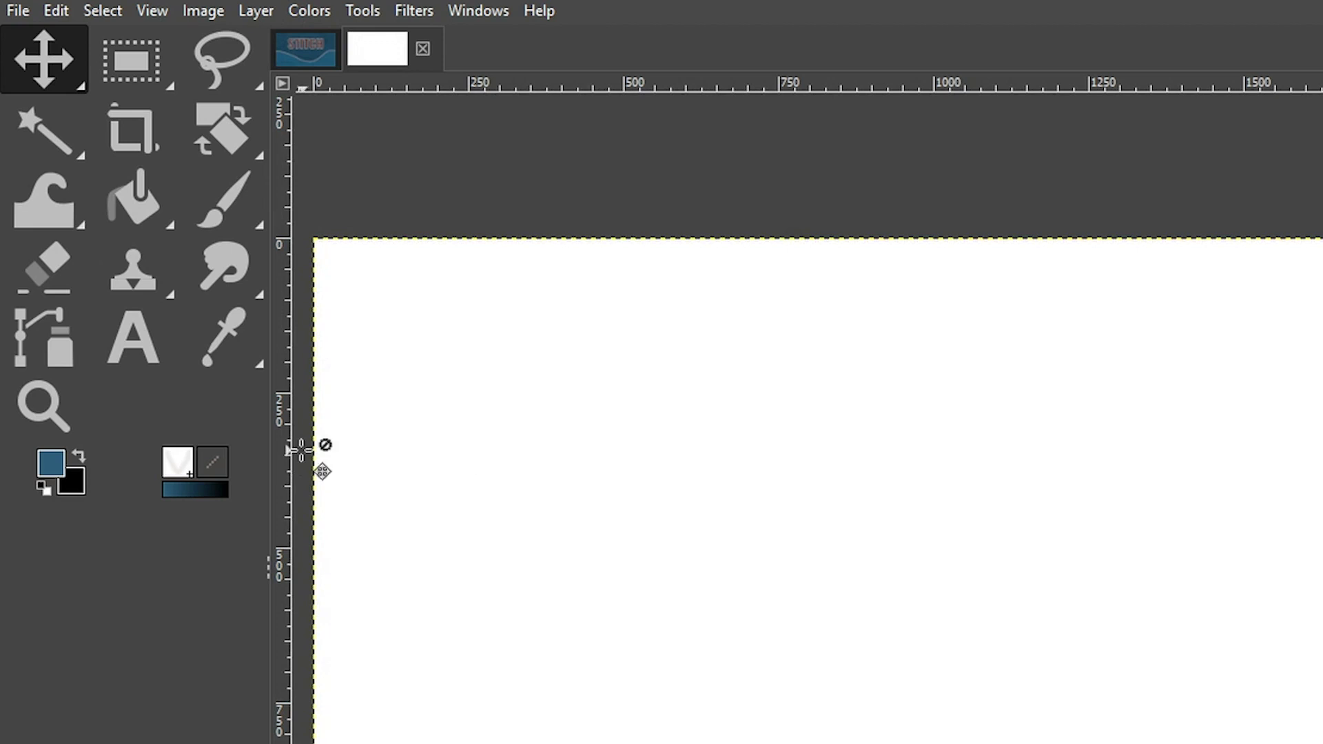
- Use 2e5e7a as the foreground colour and fill the blank Background layer with it
{"action": "left_click", "coordinate": [53, 459]}
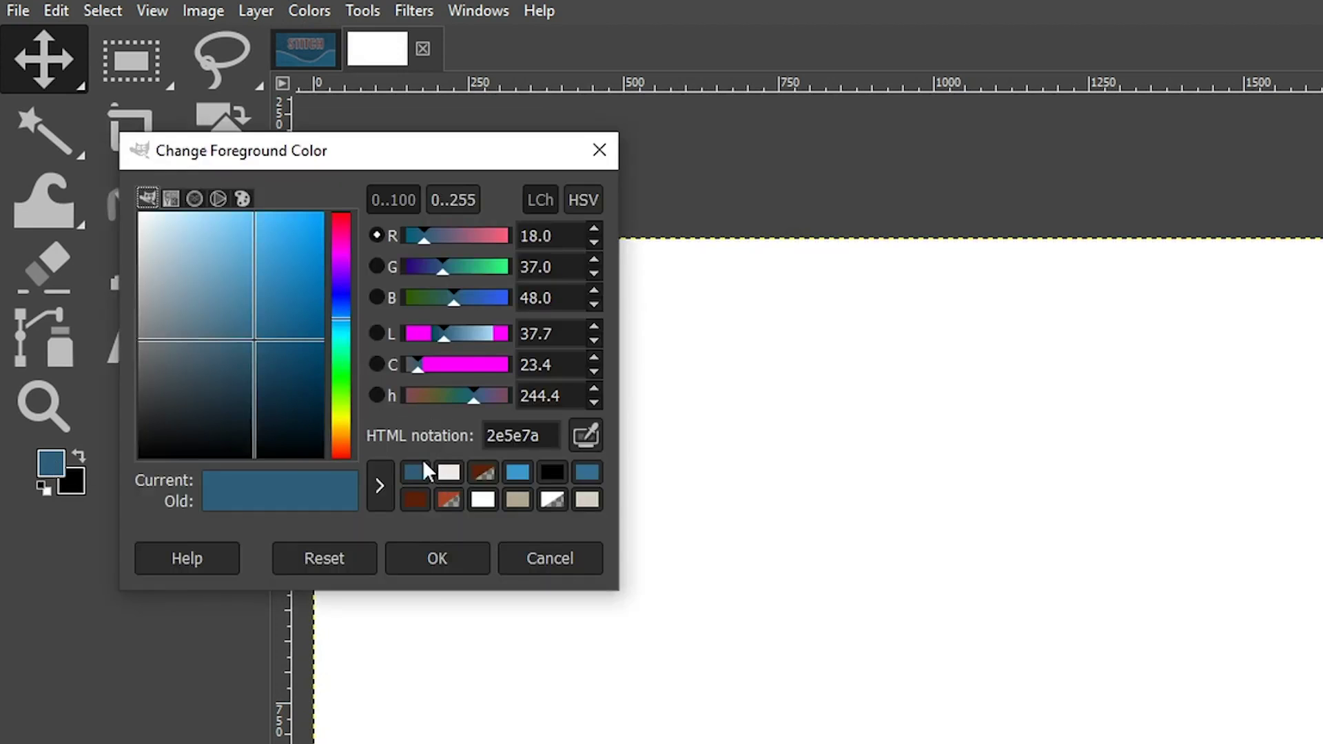
{"action": "left_click_drag", "start_coordinate": [540, 436], "coordinate": [486, 435]}
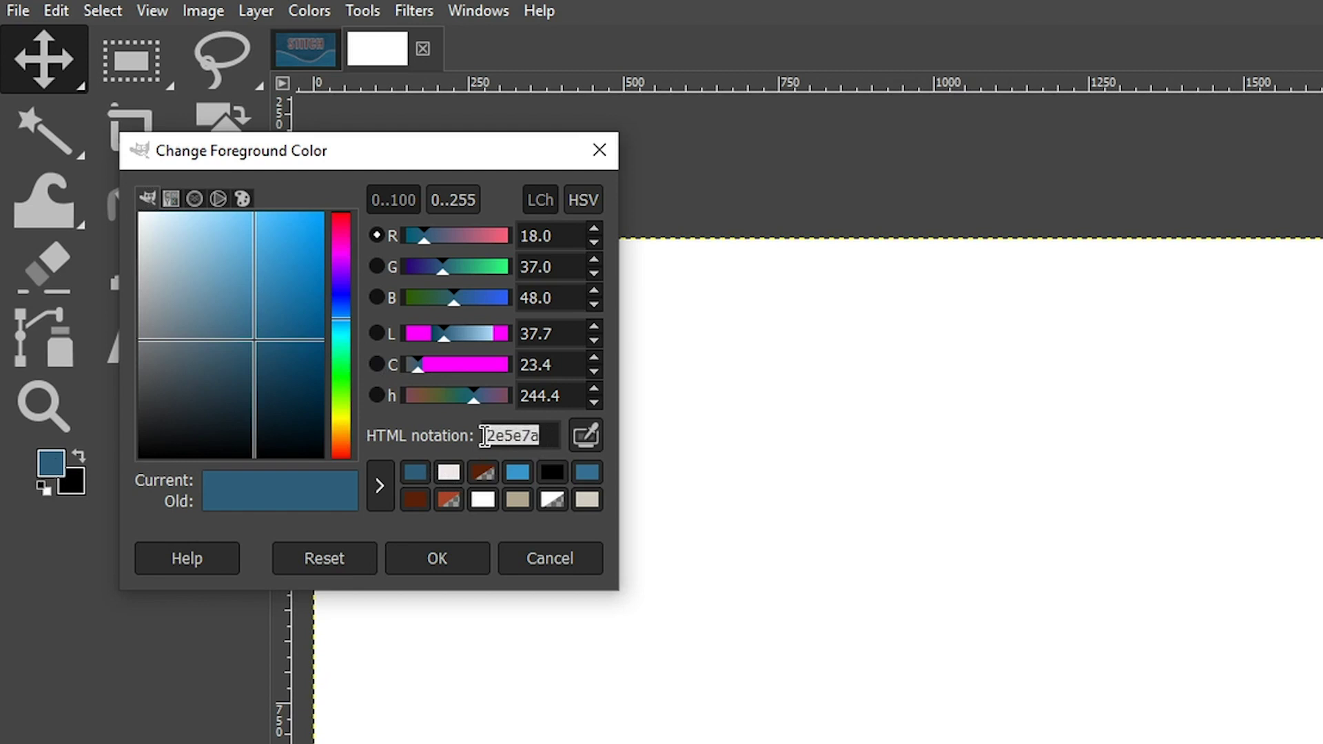
{"action": "left_click", "coordinate": [457, 565]}
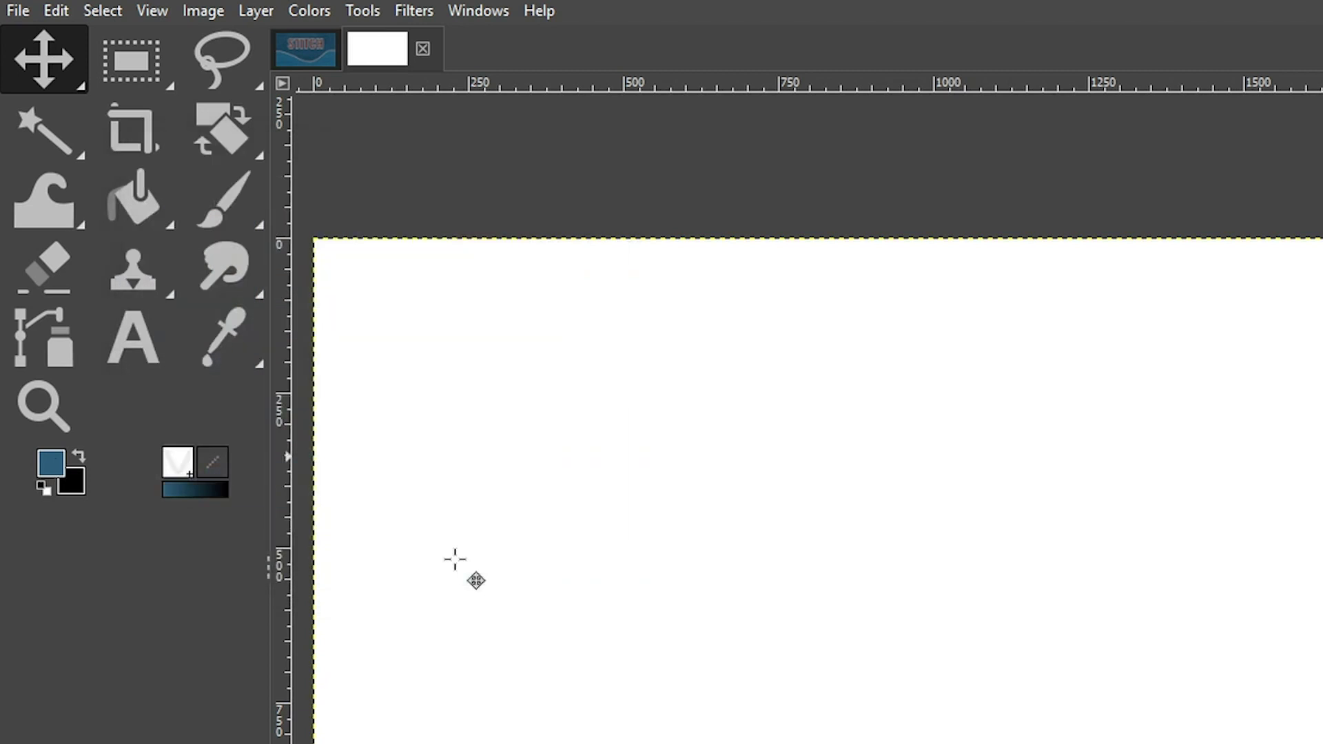
{"action": "left_click", "coordinate": [57, 11]}
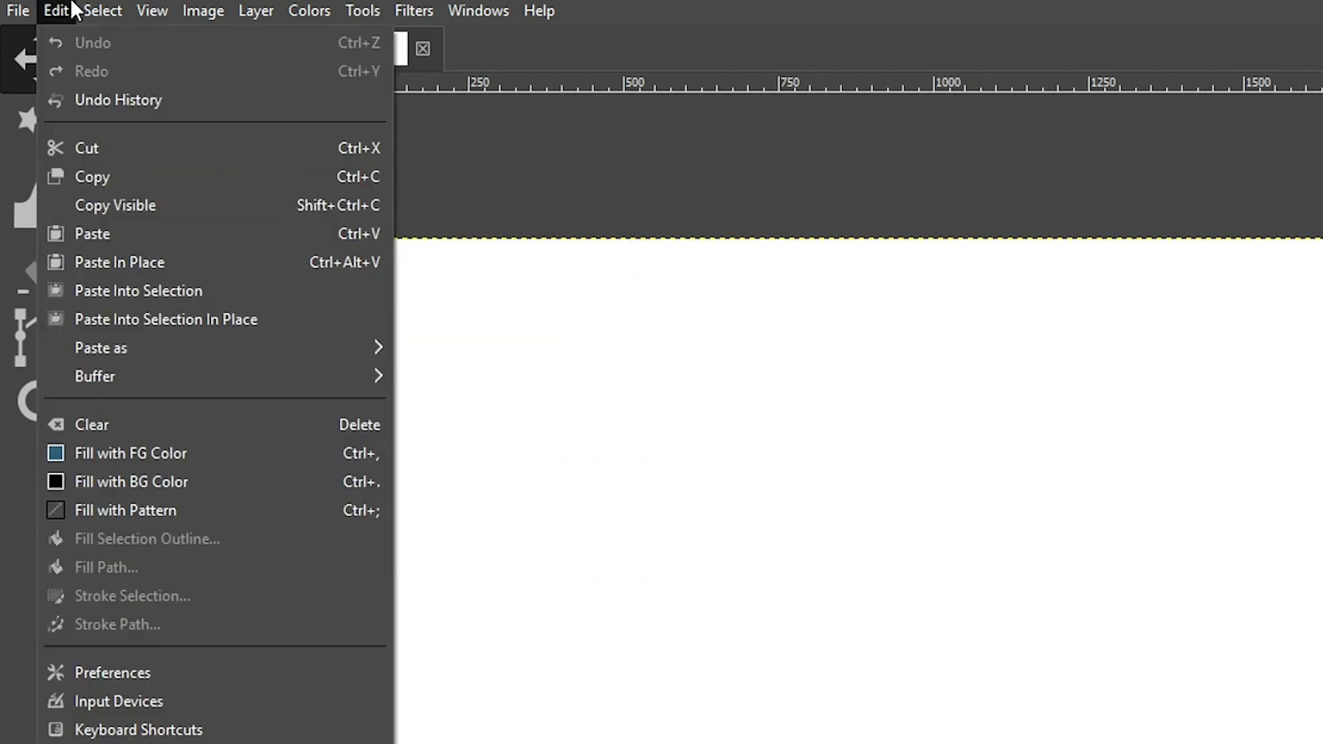
{"action": "left_click", "coordinate": [107, 452]}
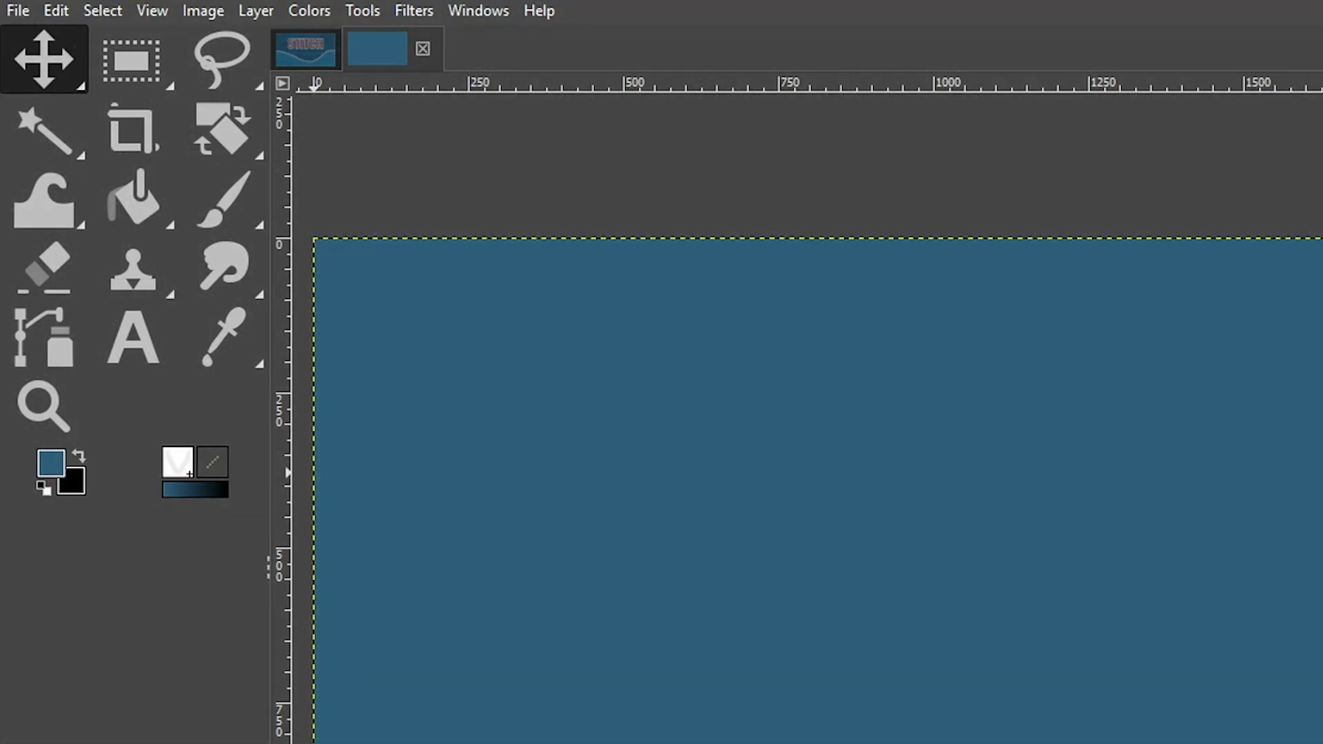
- Bring texture-1099399_1920.jpg into the image as a layer and place it beneath the Background layer
{"action": "left_click_drag", "start_coordinate": [215, 447], "coordinate": [923, 491]}
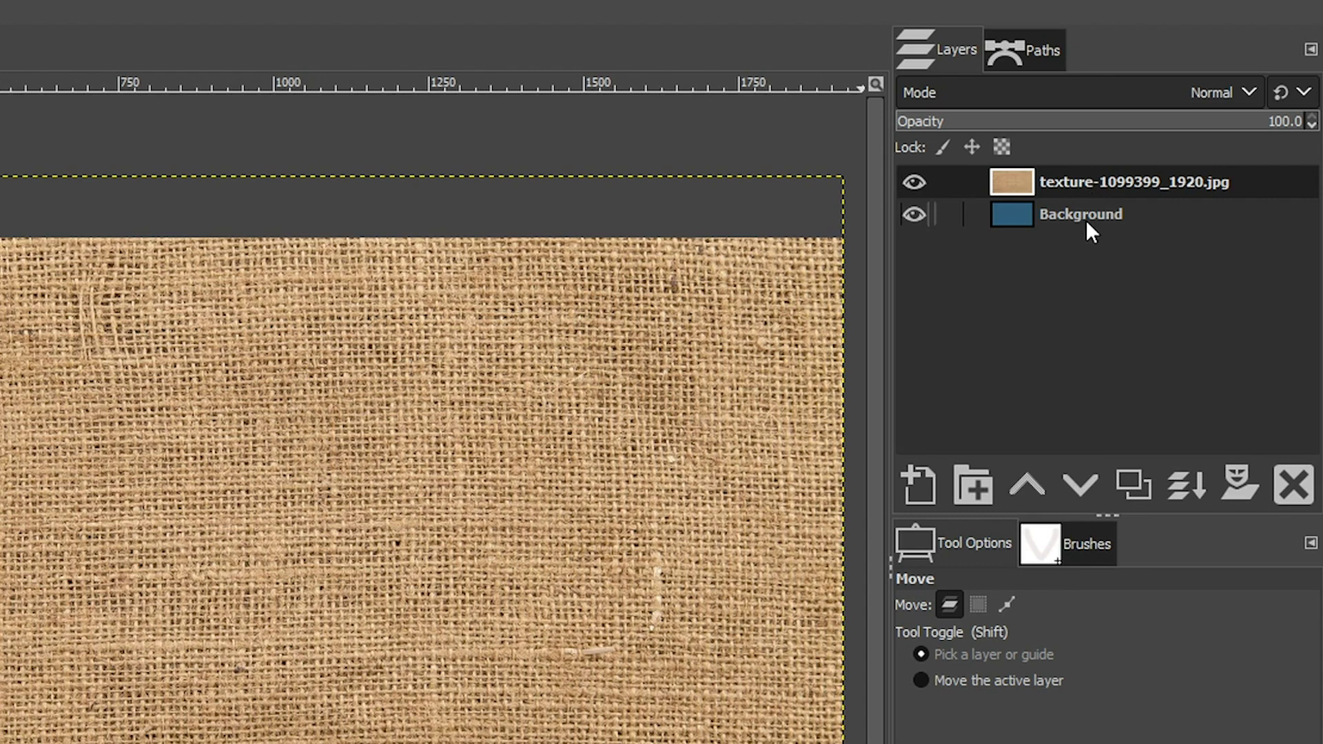
{"action": "left_click", "coordinate": [1073, 488]}
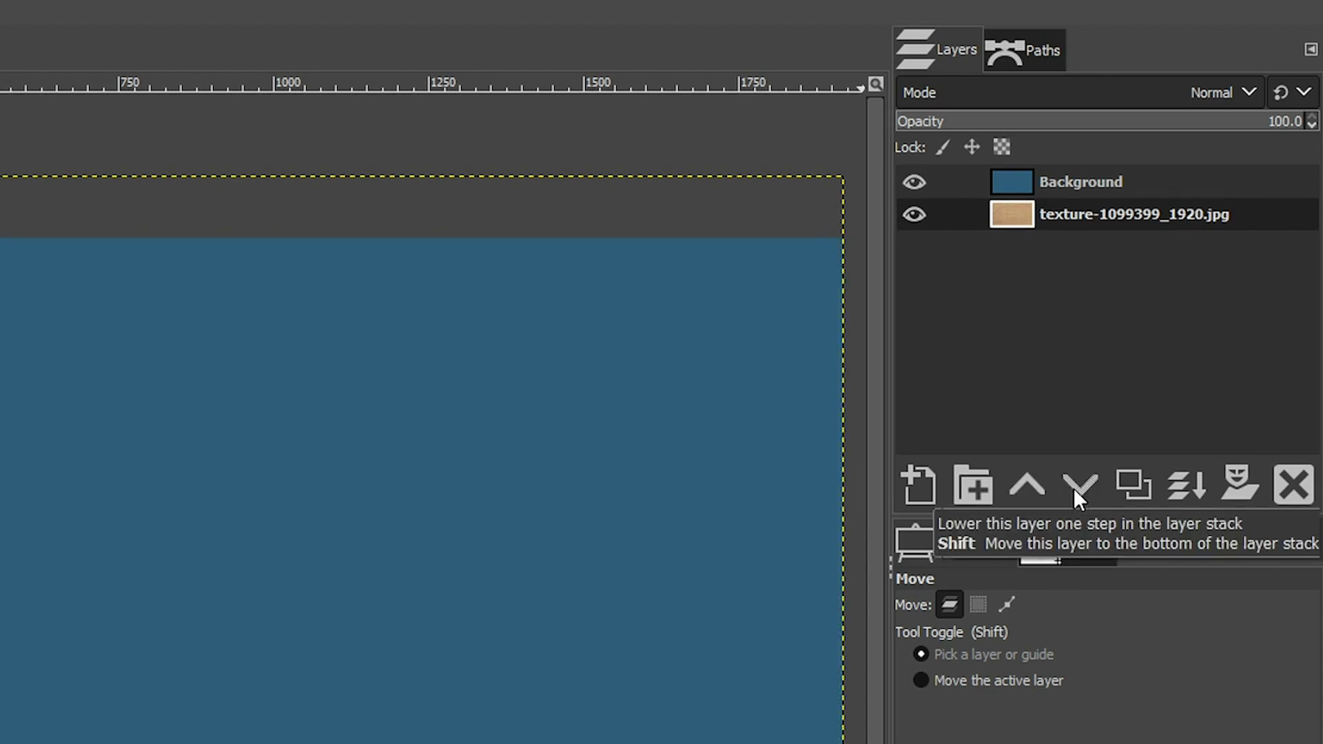
- Set the blend mode of the blue Background layer to Multiply
{"action": "left_click", "coordinate": [1138, 184]}
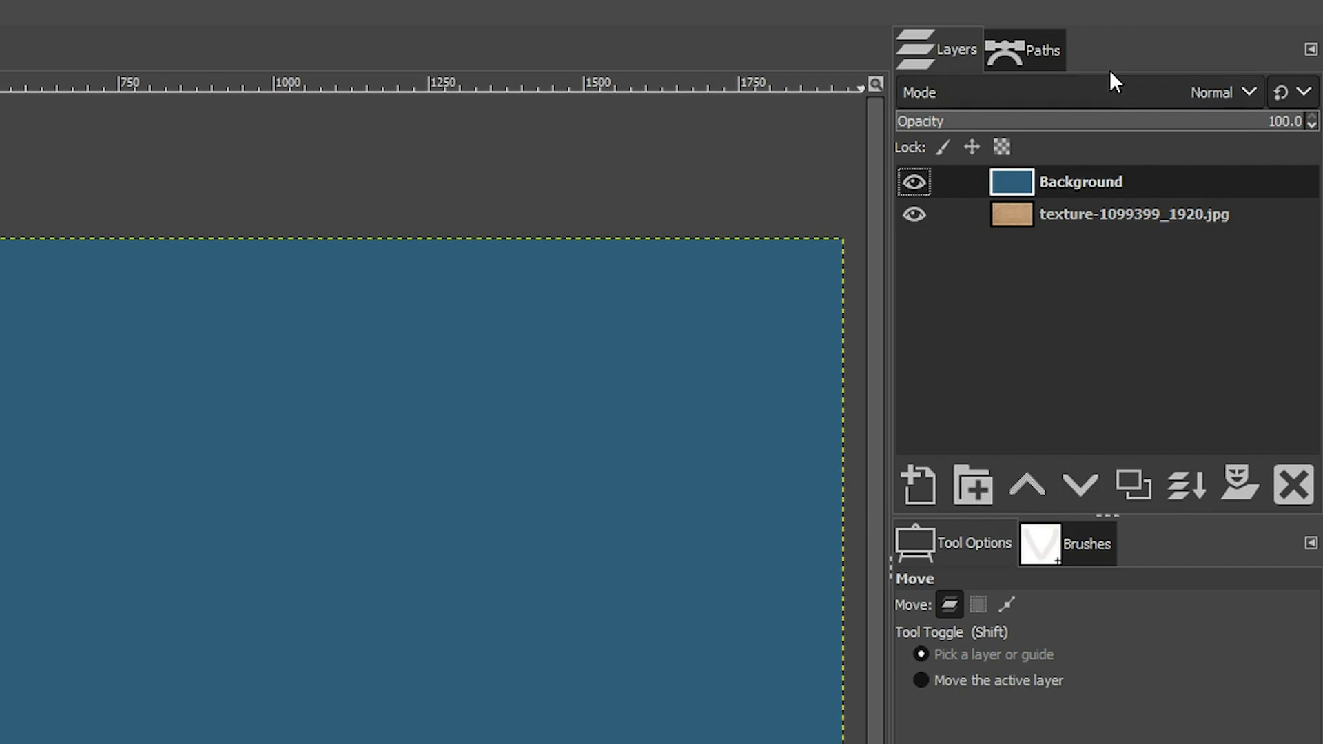
{"action": "left_click", "coordinate": [1117, 89]}
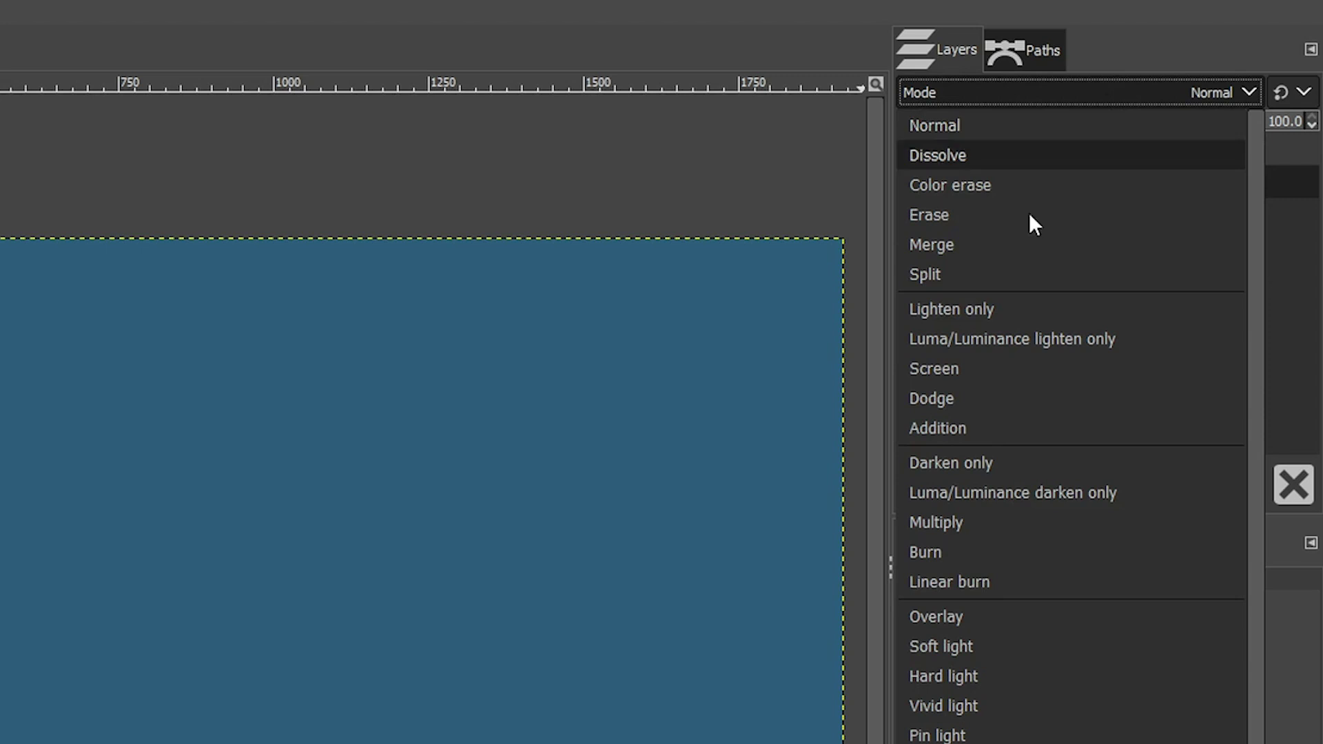
{"action": "left_click", "coordinate": [965, 523]}
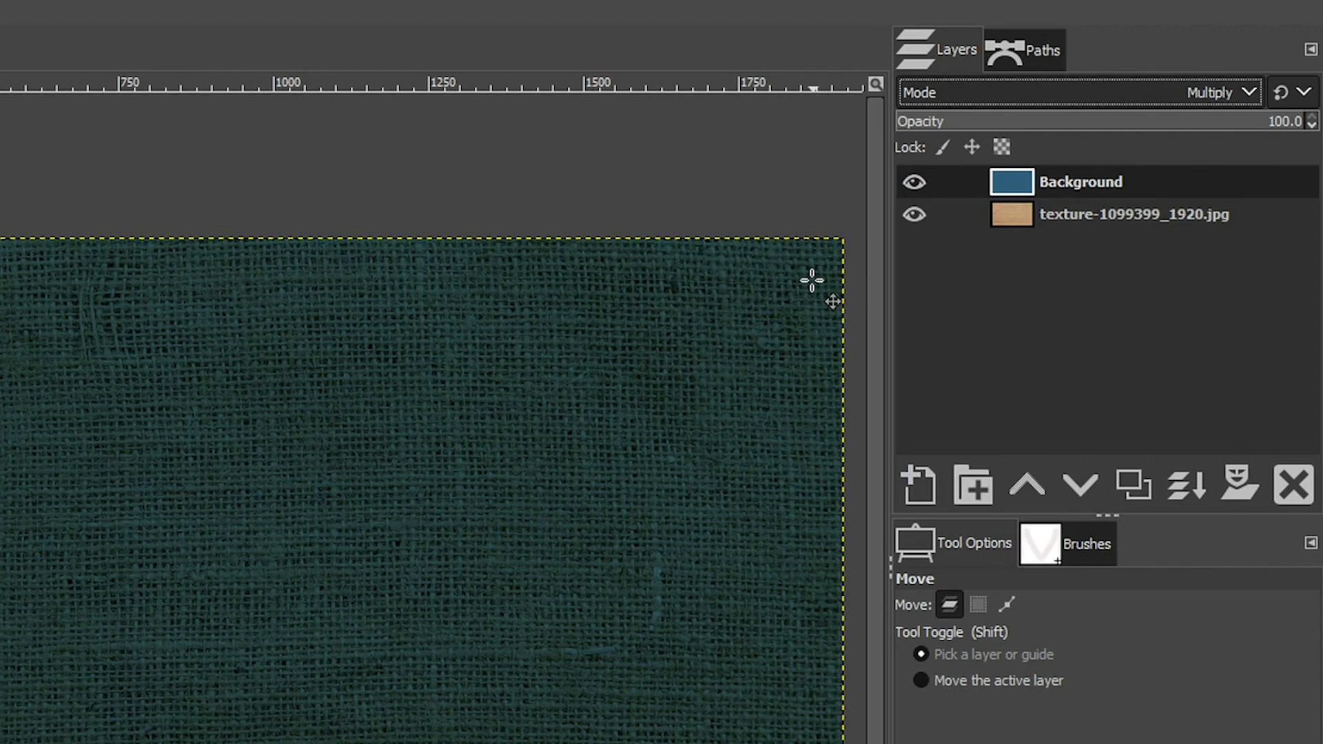
- Toggle the visibility of the Background and texture layers to compare the blend with the original fabric colour
{"action": "left_click", "coordinate": [914, 182]}
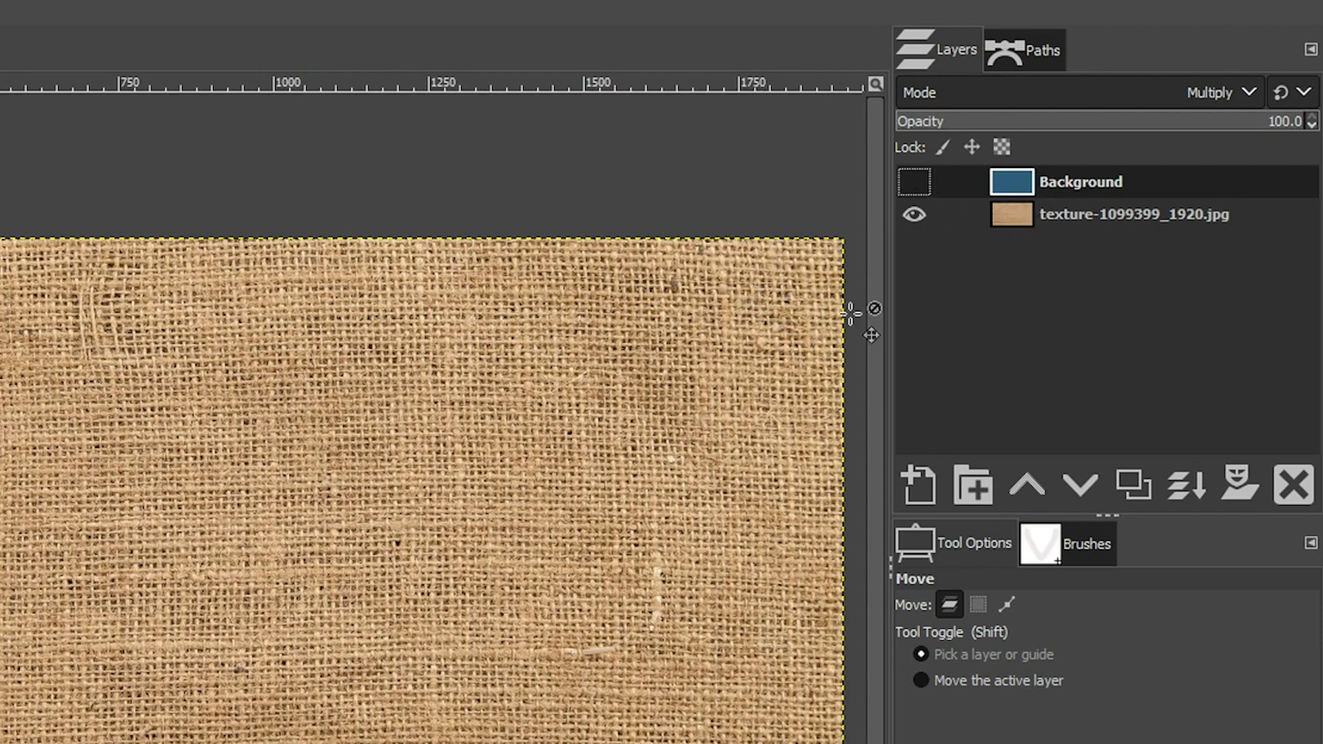
{"action": "left_click", "coordinate": [912, 181]}
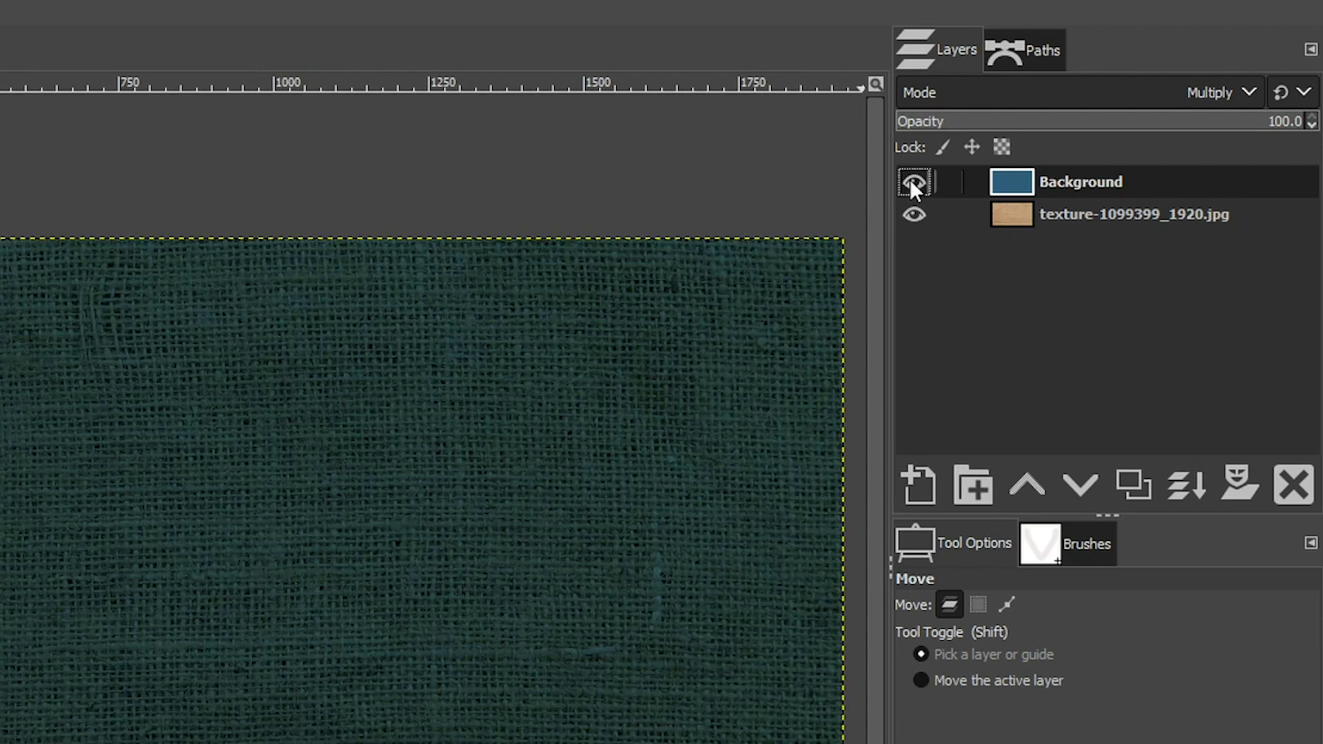
{"action": "left_click", "coordinate": [915, 208]}
{"action": "left_click", "coordinate": [915, 210]}
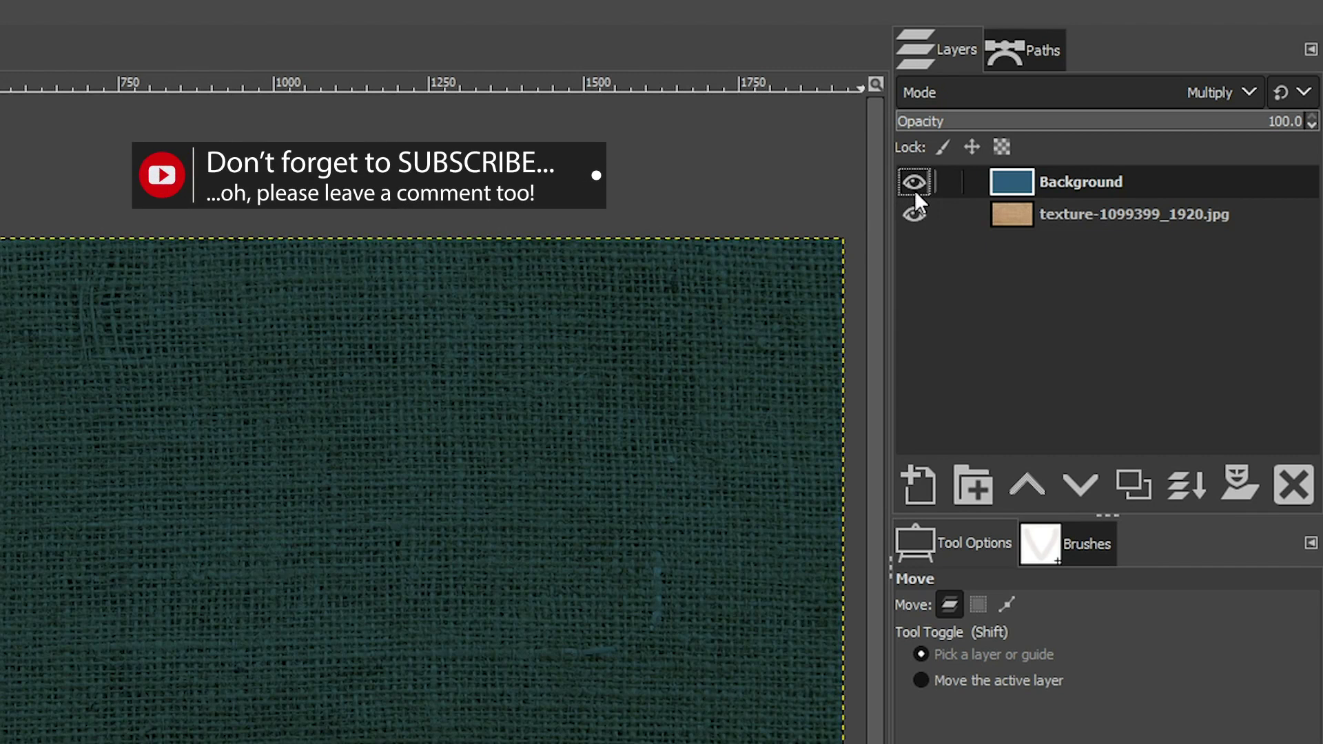
{"action": "left_click", "coordinate": [911, 211]}
{"action": "left_click", "coordinate": [911, 213]}
- Duplicate the texture-1099399_1920.jpg layer and desaturate the copy
{"action": "left_click", "coordinate": [1020, 215]}
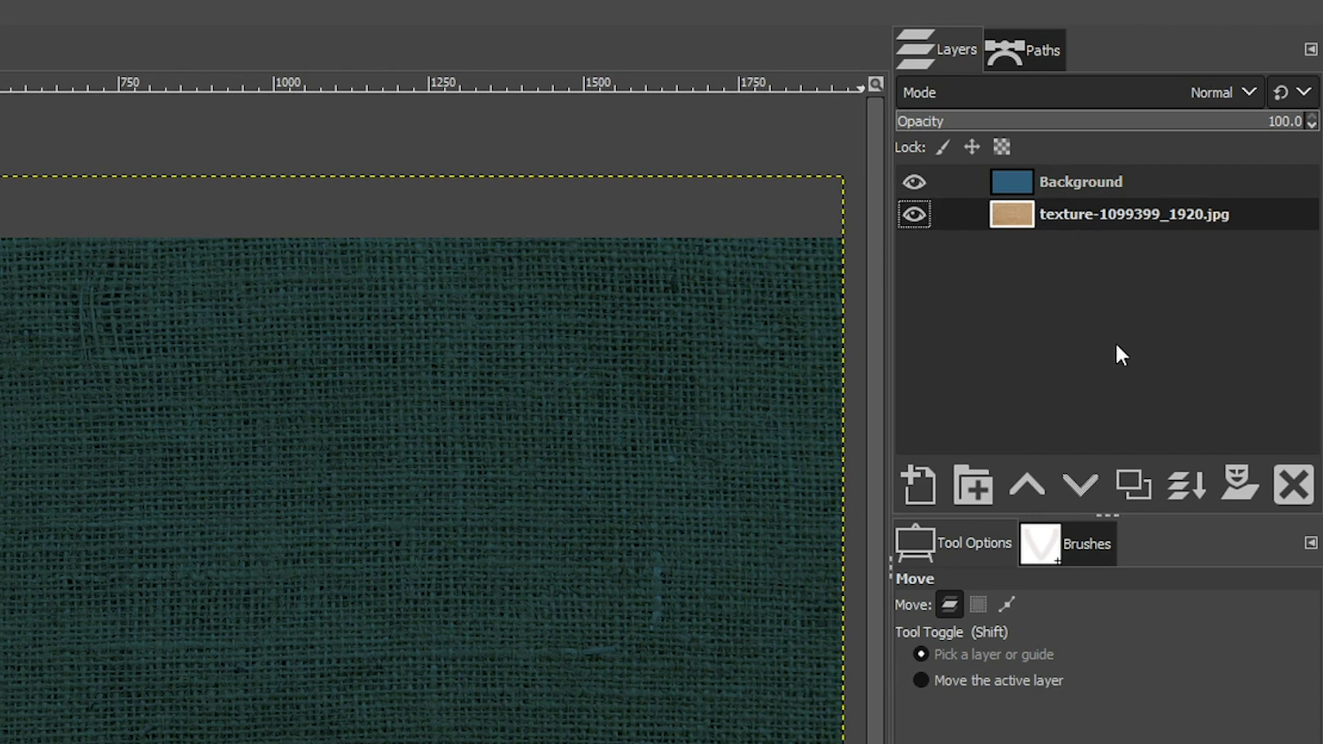
{"action": "left_click", "coordinate": [1135, 482]}
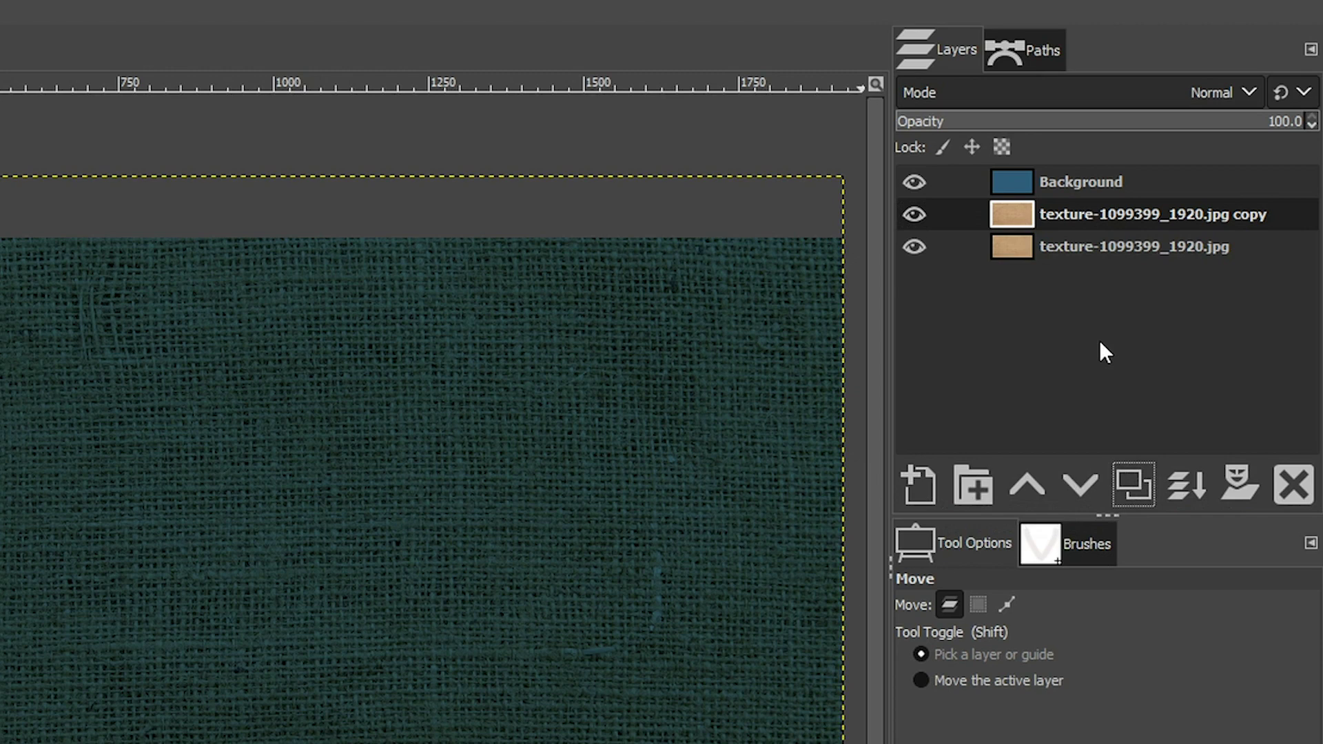
{"action": "left_click", "coordinate": [913, 215]}
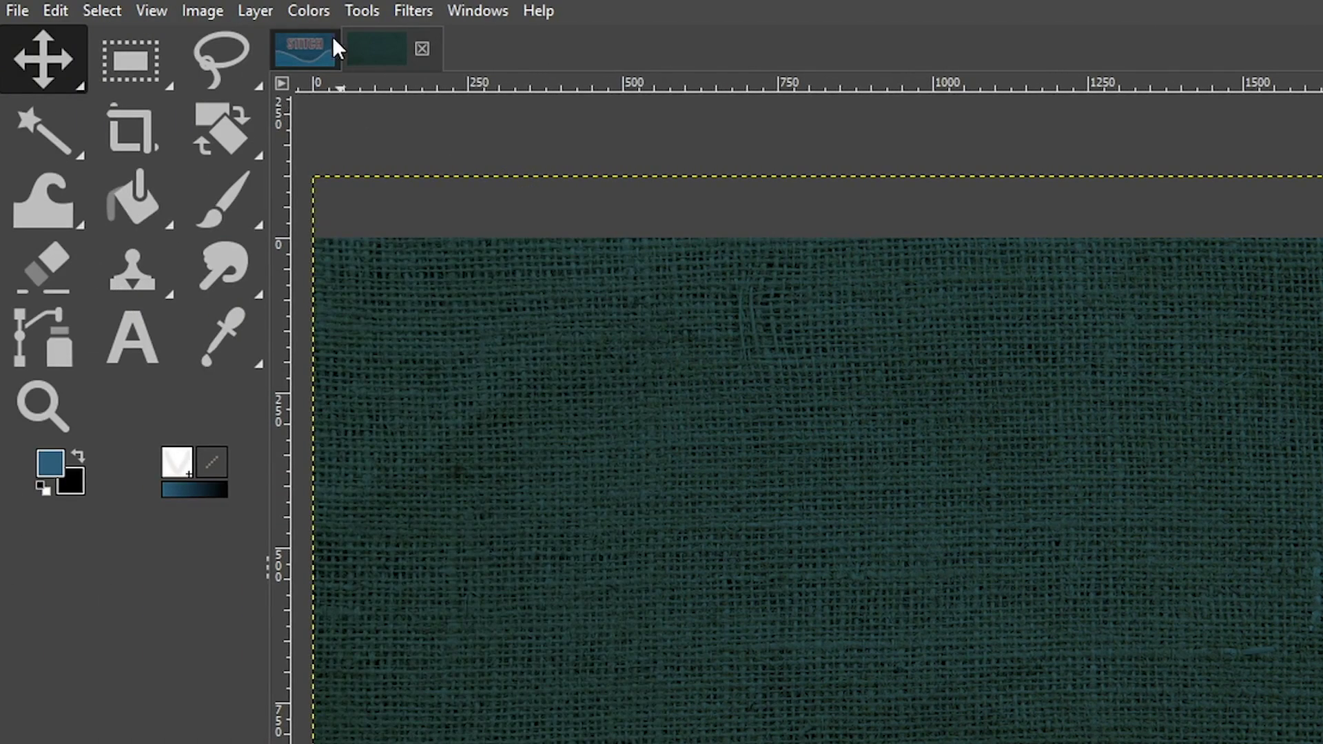
{"action": "left_click", "coordinate": [307, 10]}
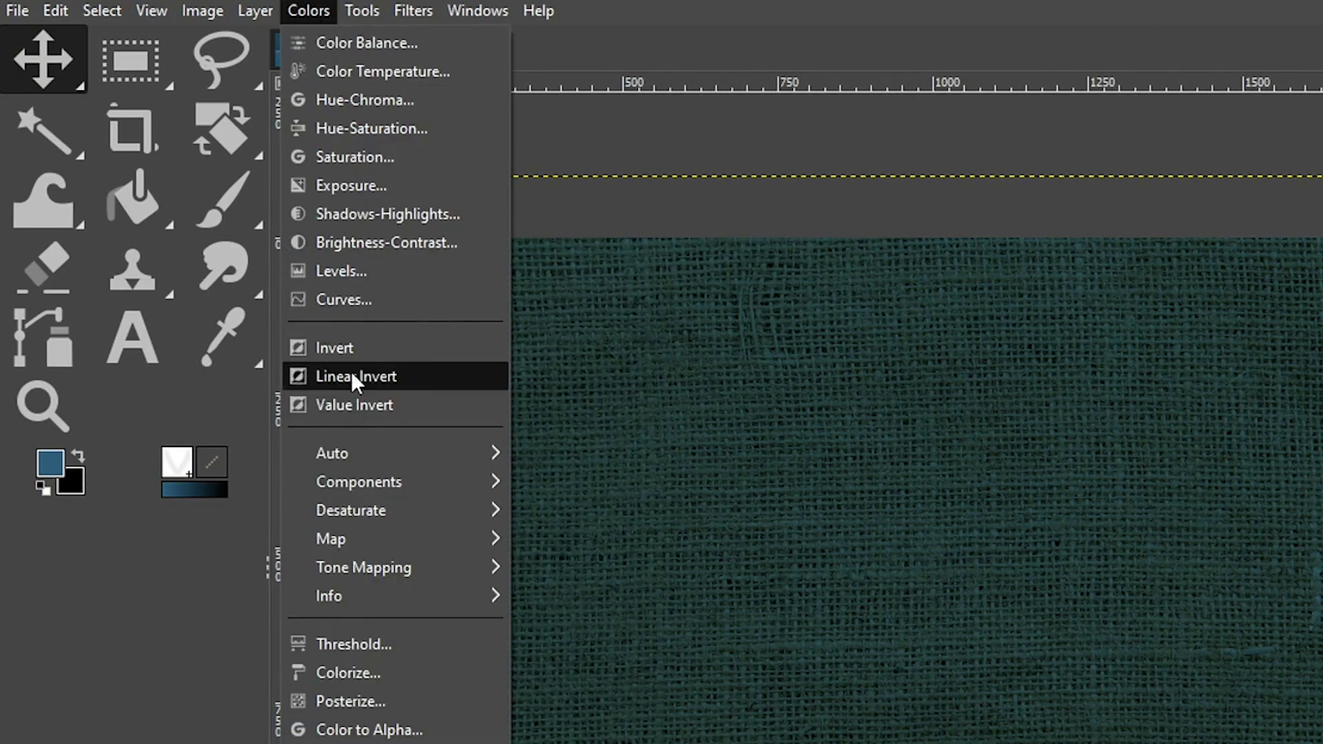
{"action": "mouse_move", "coordinate": [358, 514]}
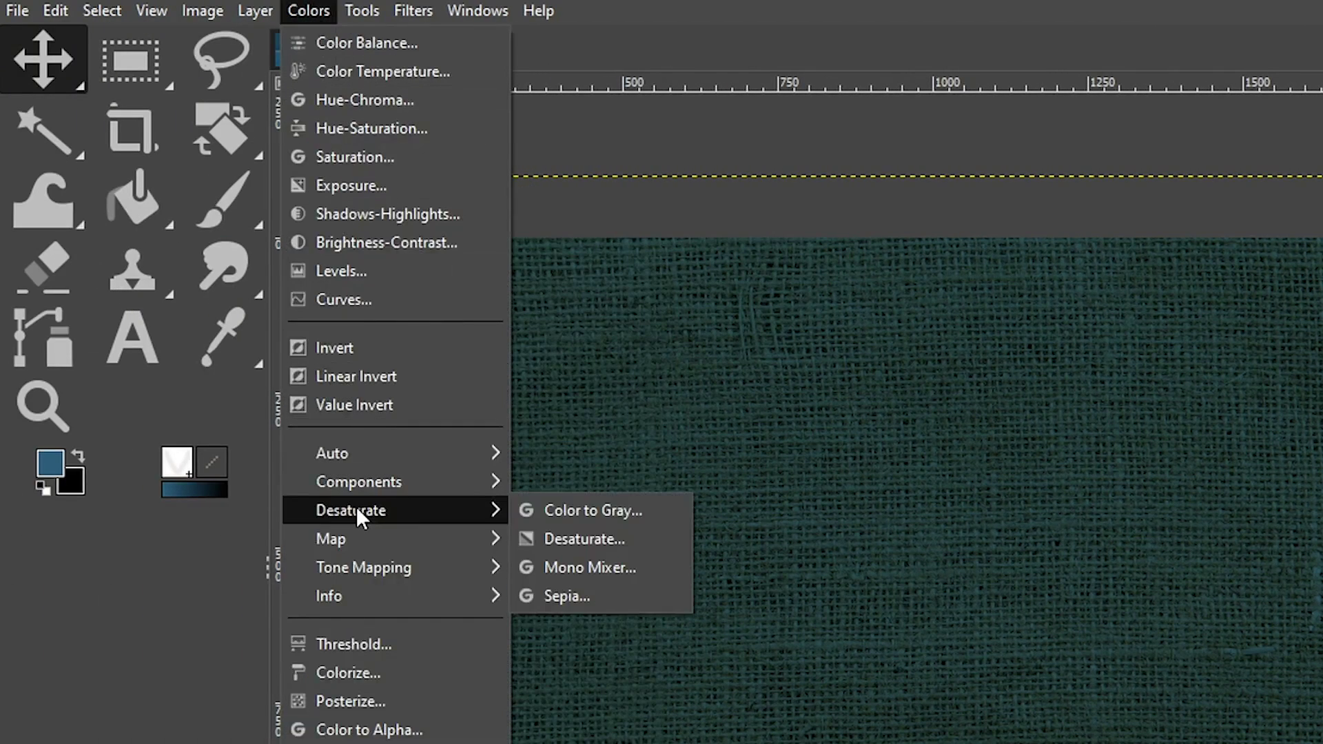
{"action": "left_click", "coordinate": [553, 541]}
{"action": "left_click", "coordinate": [934, 389]}
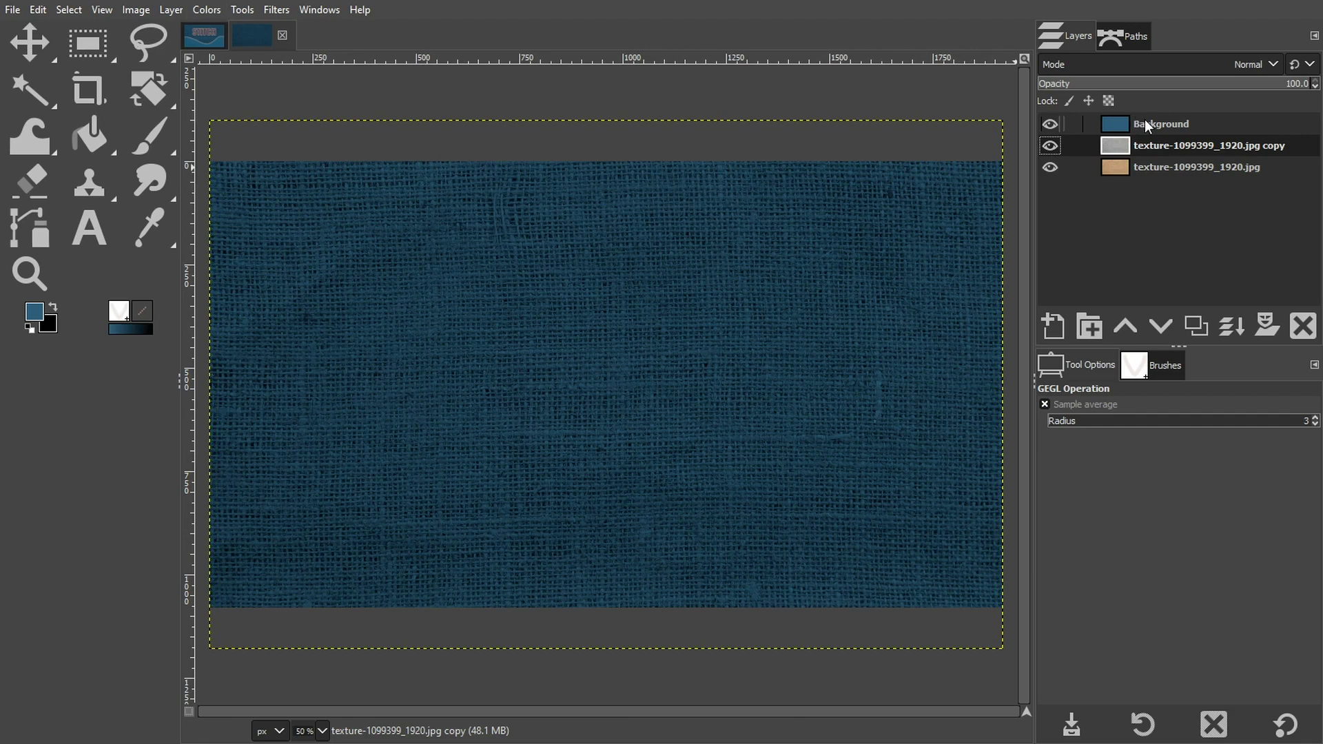
- Start a text above the Background layer, near the fabric's upper edge, in Oswald Bold at 400 px
{"action": "left_click", "coordinate": [1211, 124]}
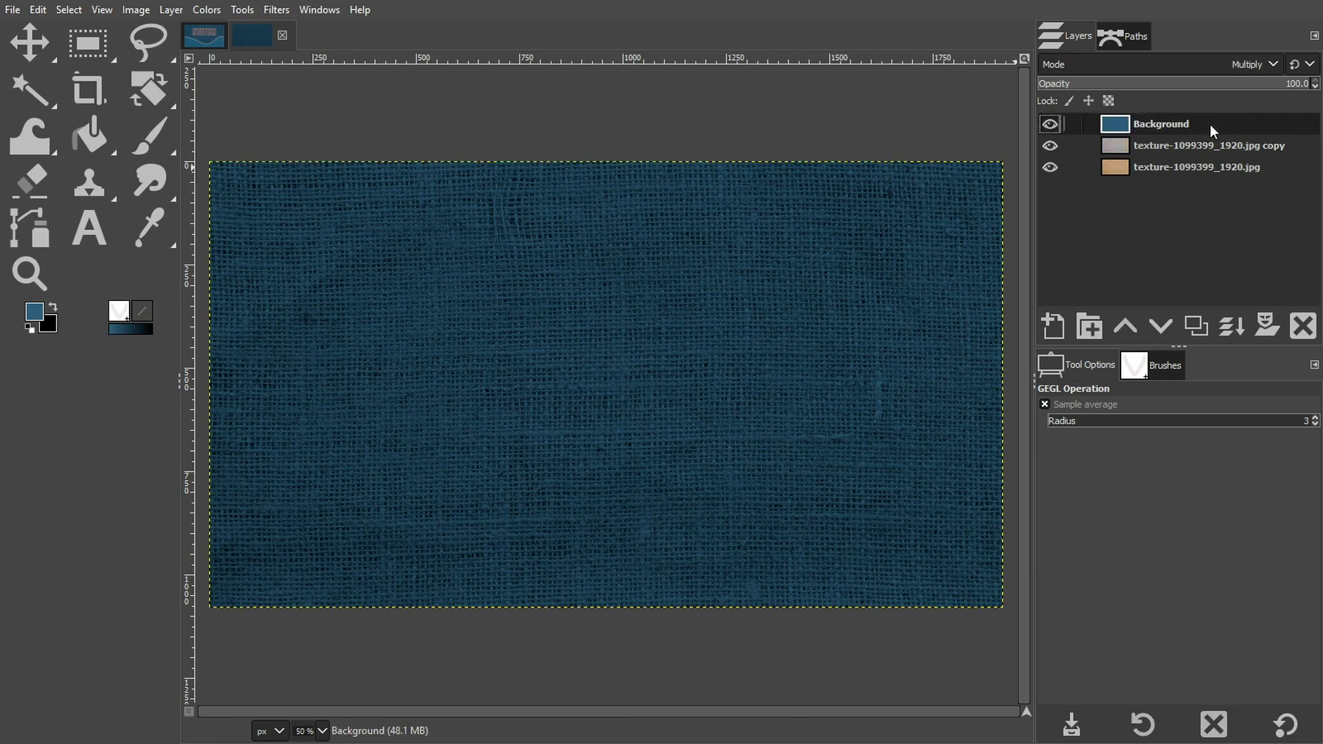
{"action": "key", "text": "t"}
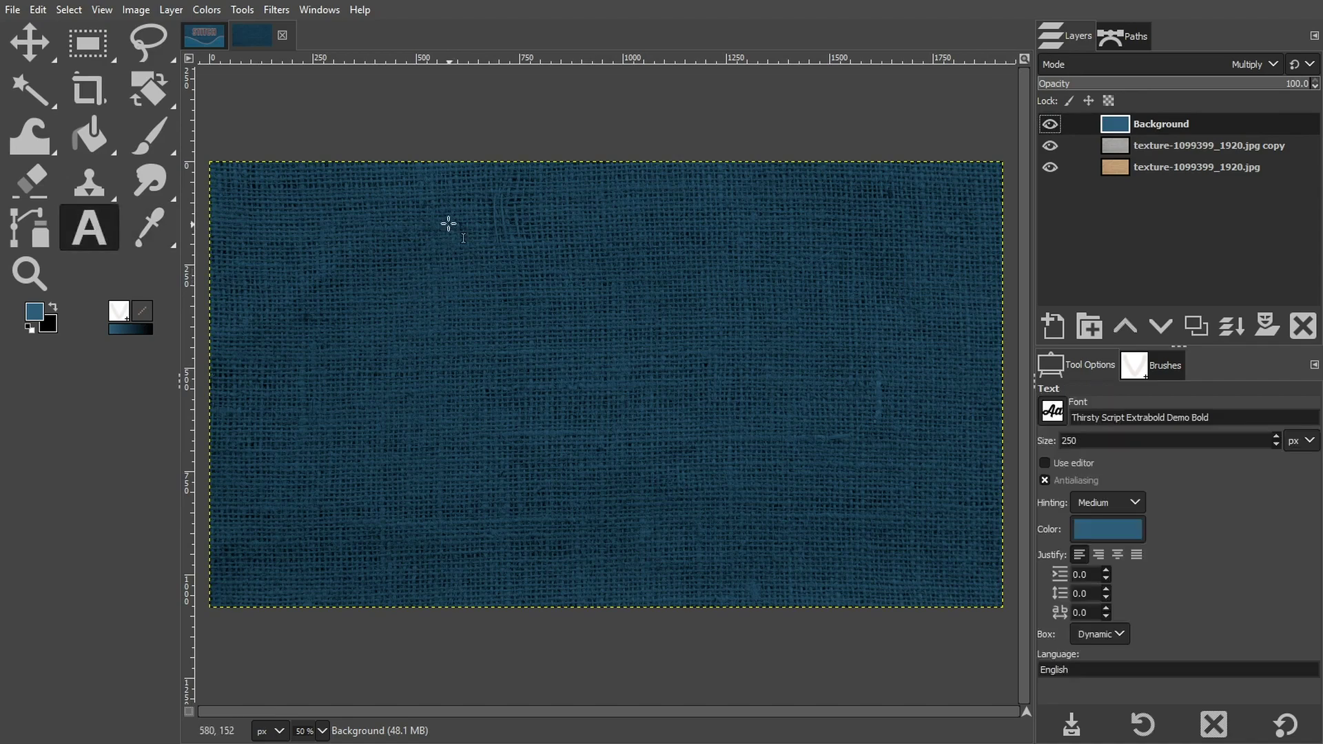
{"action": "left_click", "coordinate": [448, 224]}
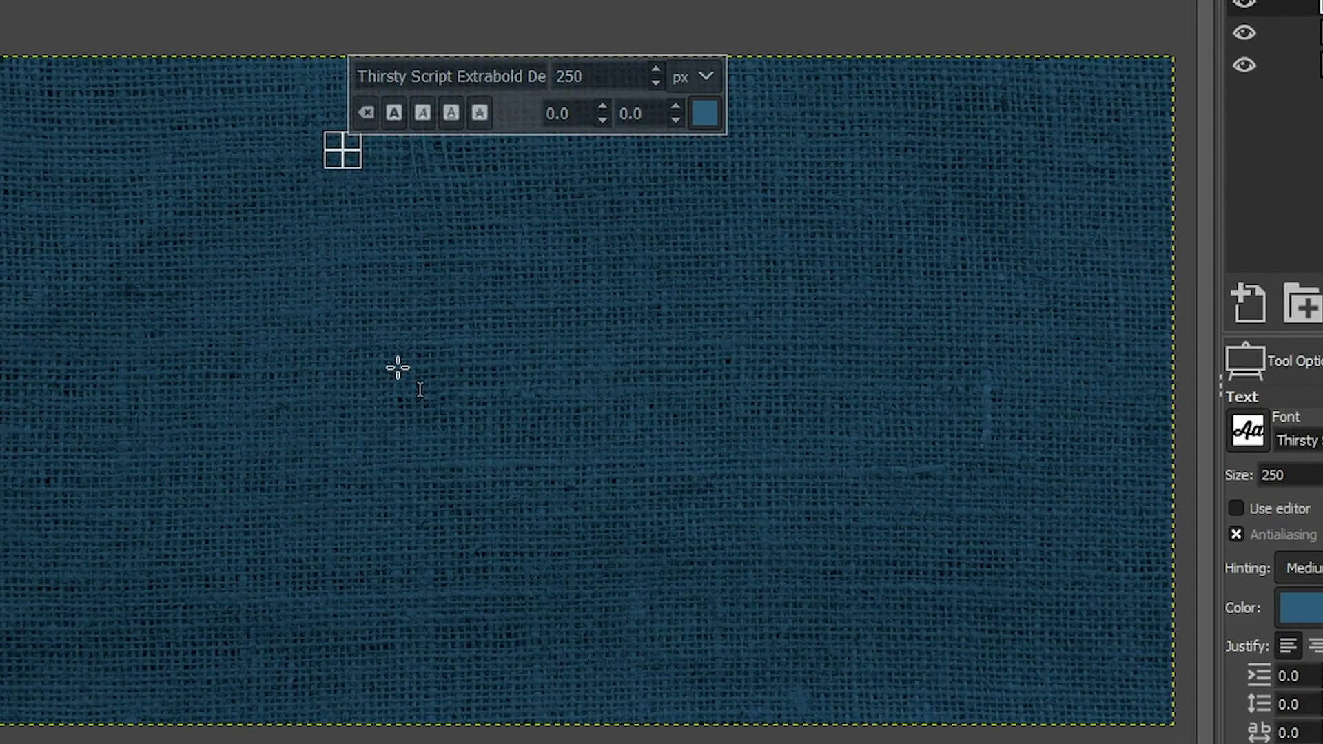
{"action": "triple_click", "coordinate": [410, 77]}
{"action": "type", "text": "oS"}
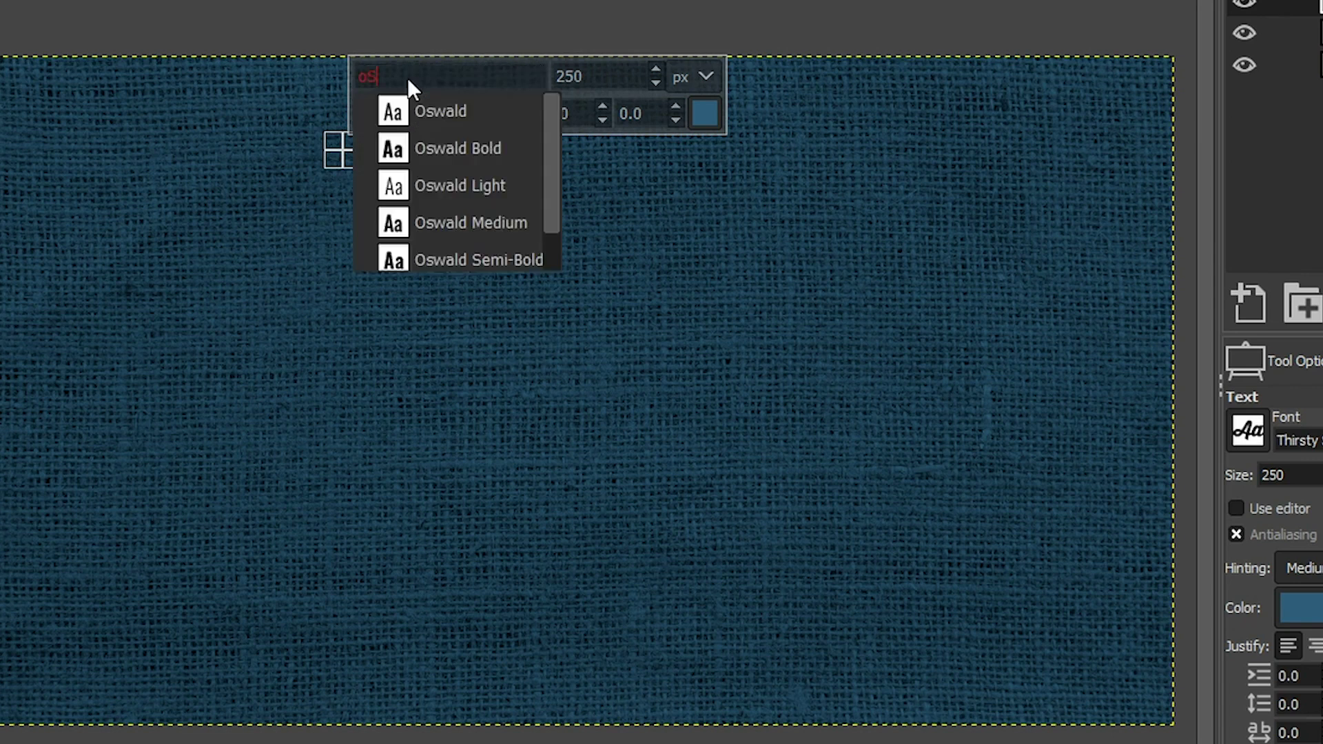
{"action": "key", "text": "BackSpace"}
{"action": "key", "text": "BackSpace"}
{"action": "type", "text": "Oswald"}
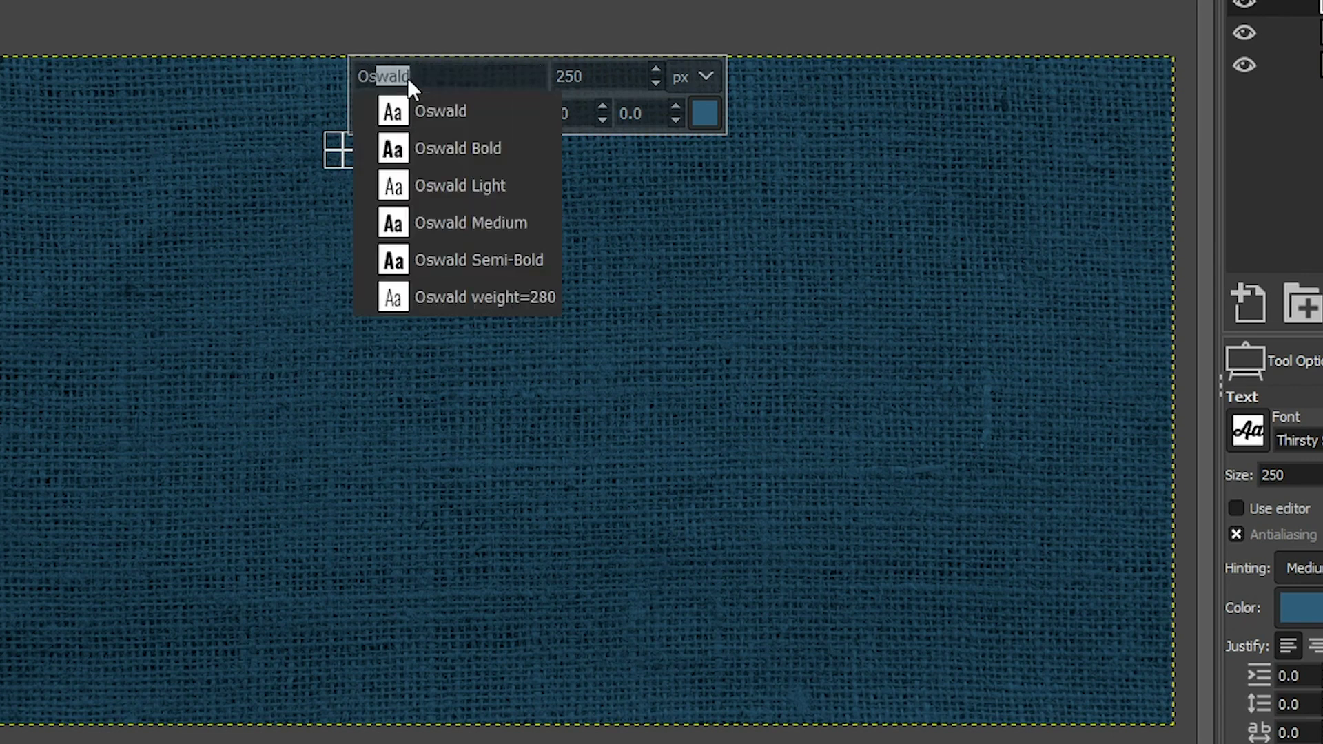
{"action": "left_click", "coordinate": [448, 147]}
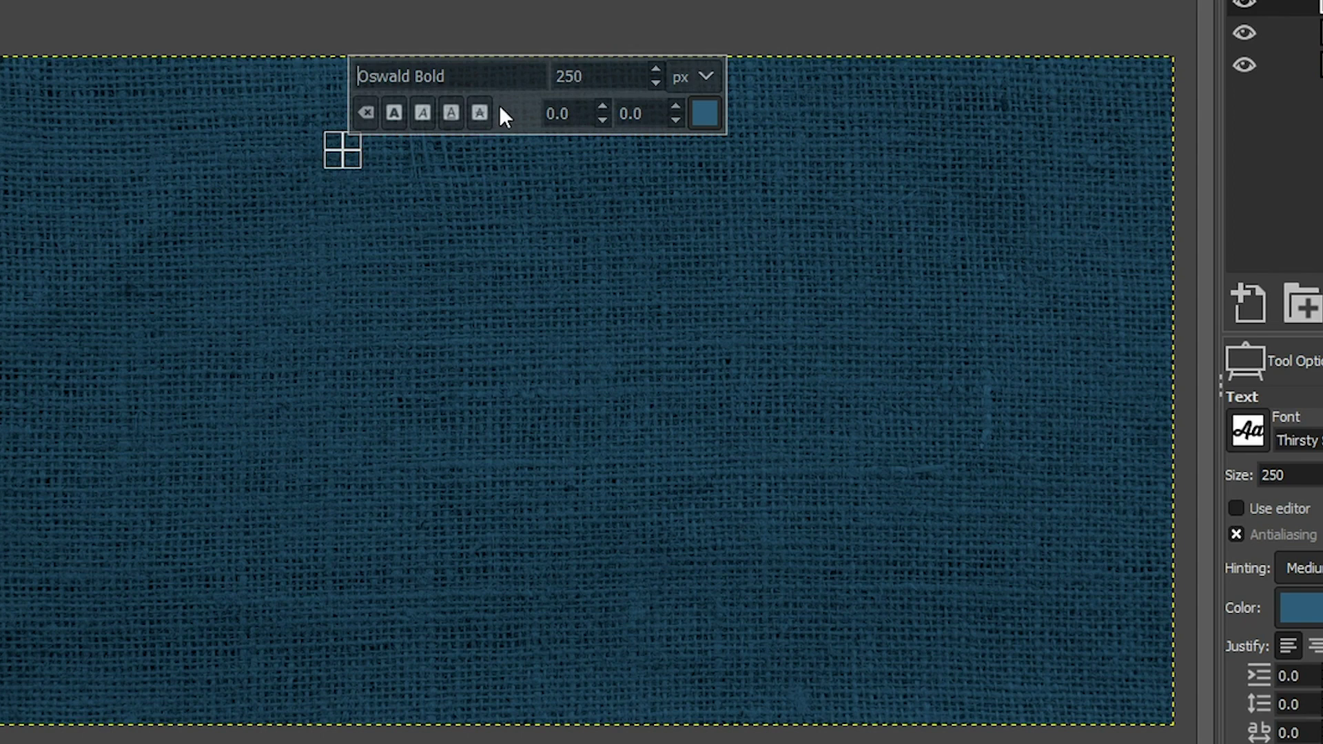
{"action": "left_click_drag", "start_coordinate": [610, 76], "coordinate": [541, 76]}
{"action": "type", "text": "400"}
- Set the text colour to dark red 5b1f09 and enter STITCH
{"action": "left_click", "coordinate": [709, 115]}
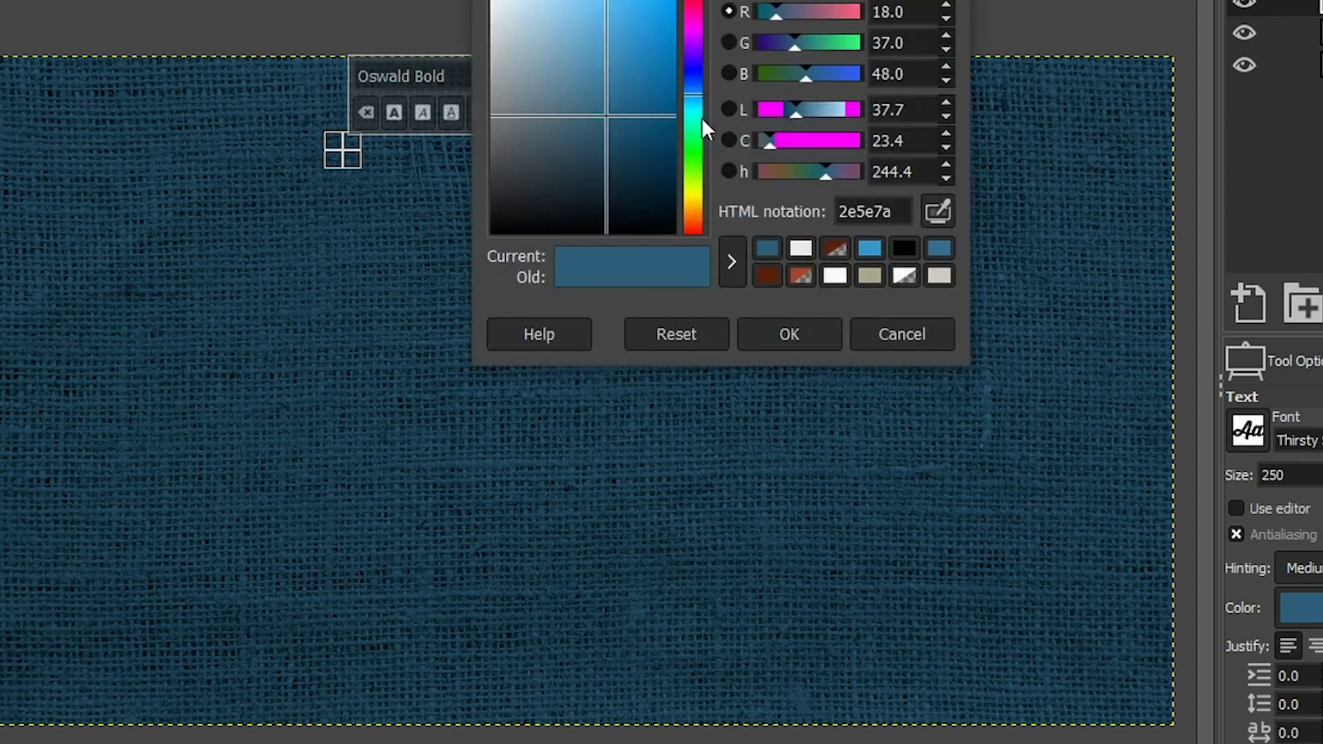
{"action": "left_click", "coordinate": [768, 277]}
{"action": "left_click_drag", "start_coordinate": [891, 216], "coordinate": [815, 220]}
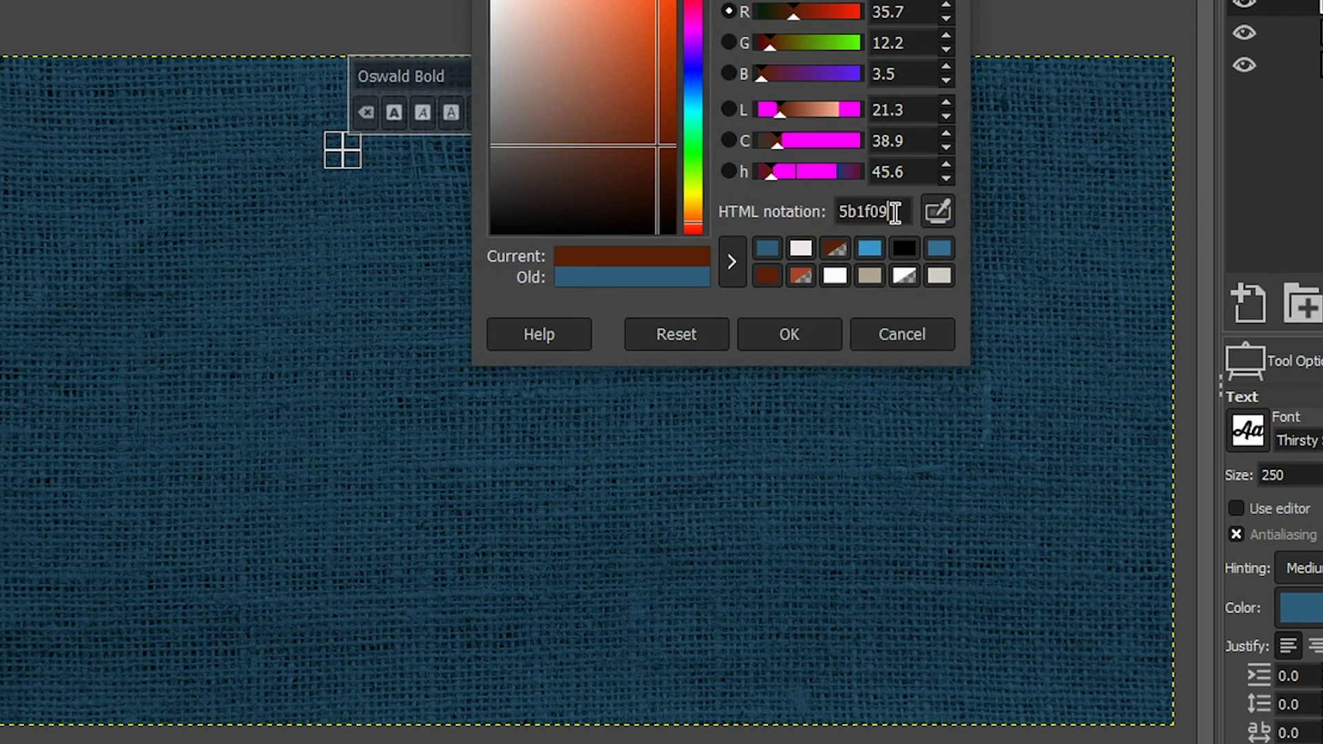
{"action": "left_click", "coordinate": [807, 331]}
{"action": "type", "text": "STITCH"}
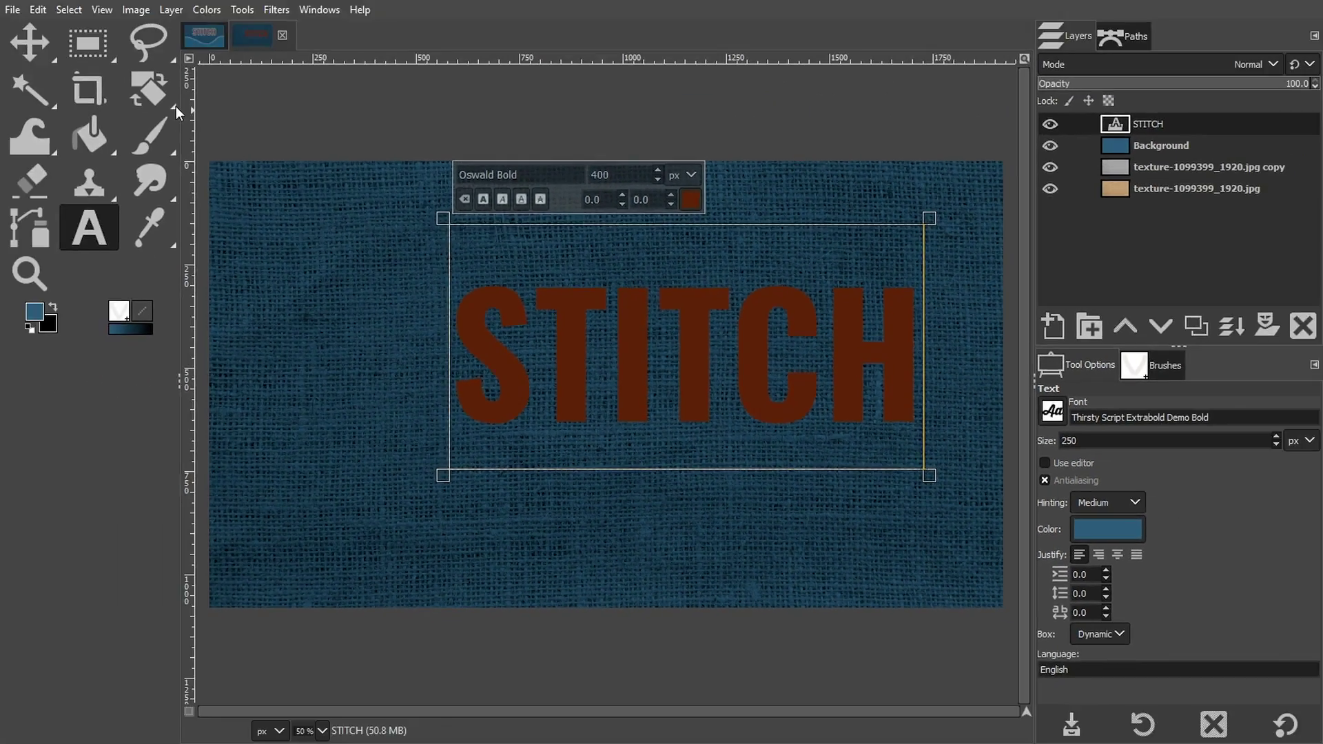
- Move the STITCH text up and left to the upper middle of the canvas
{"action": "left_click", "coordinate": [49, 45]}
{"action": "left_click_drag", "start_coordinate": [635, 316], "coordinate": [571, 234]}
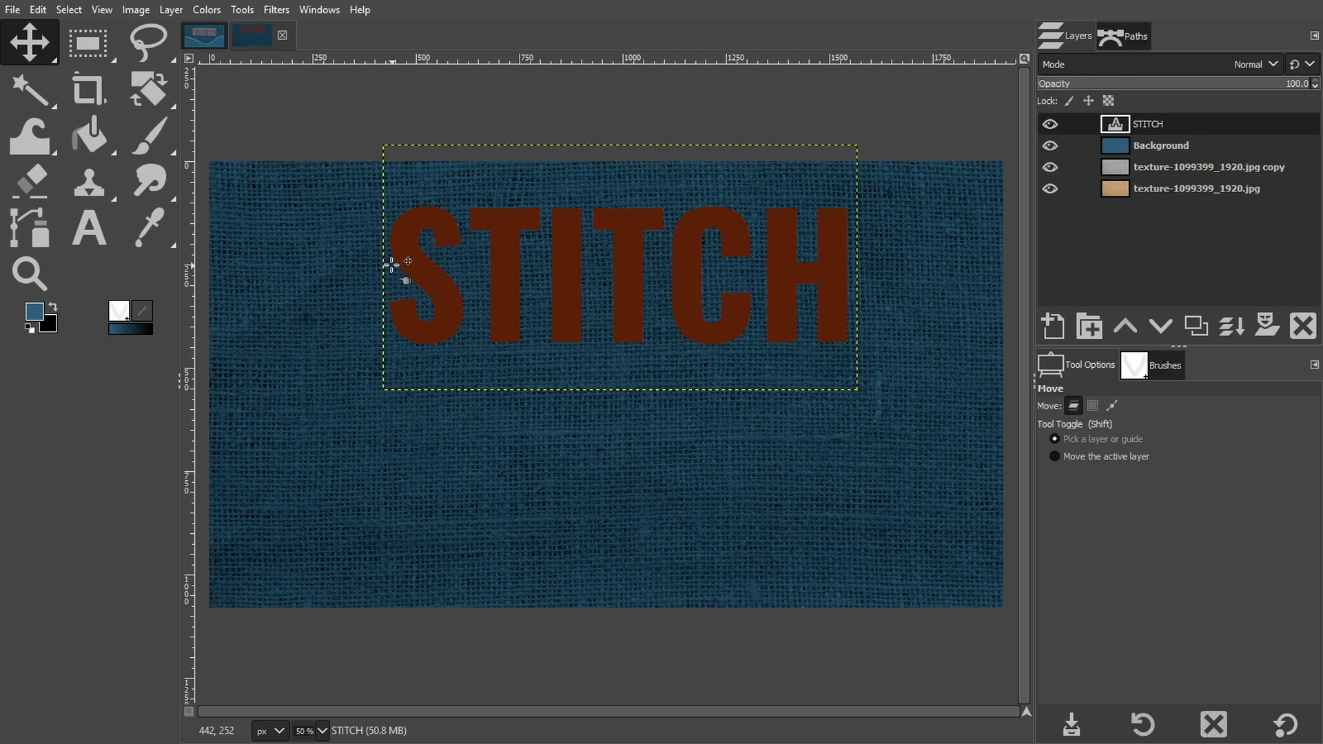
- Centre the STITCH text horizontally with the Align tool, relative to First item
{"action": "key", "text": "q"}
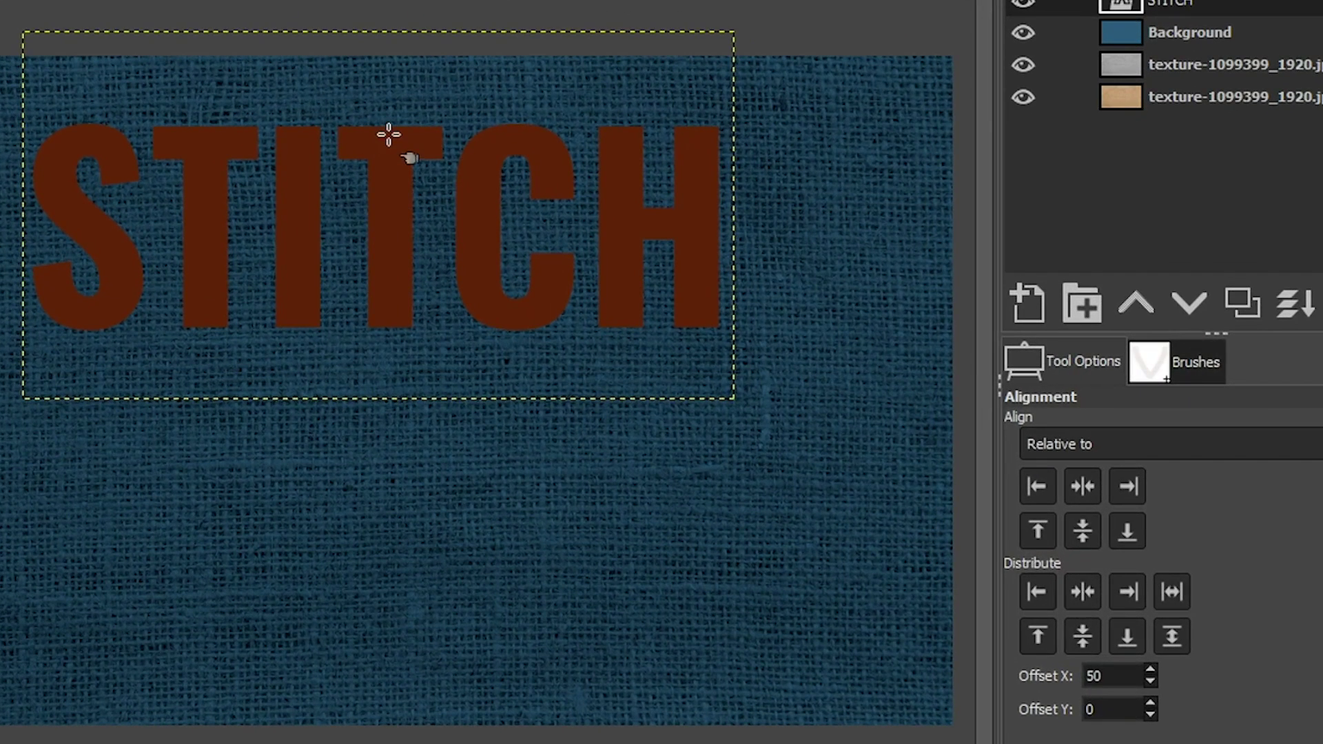
{"action": "left_click", "coordinate": [628, 213]}
{"action": "left_click", "coordinate": [1095, 445]}
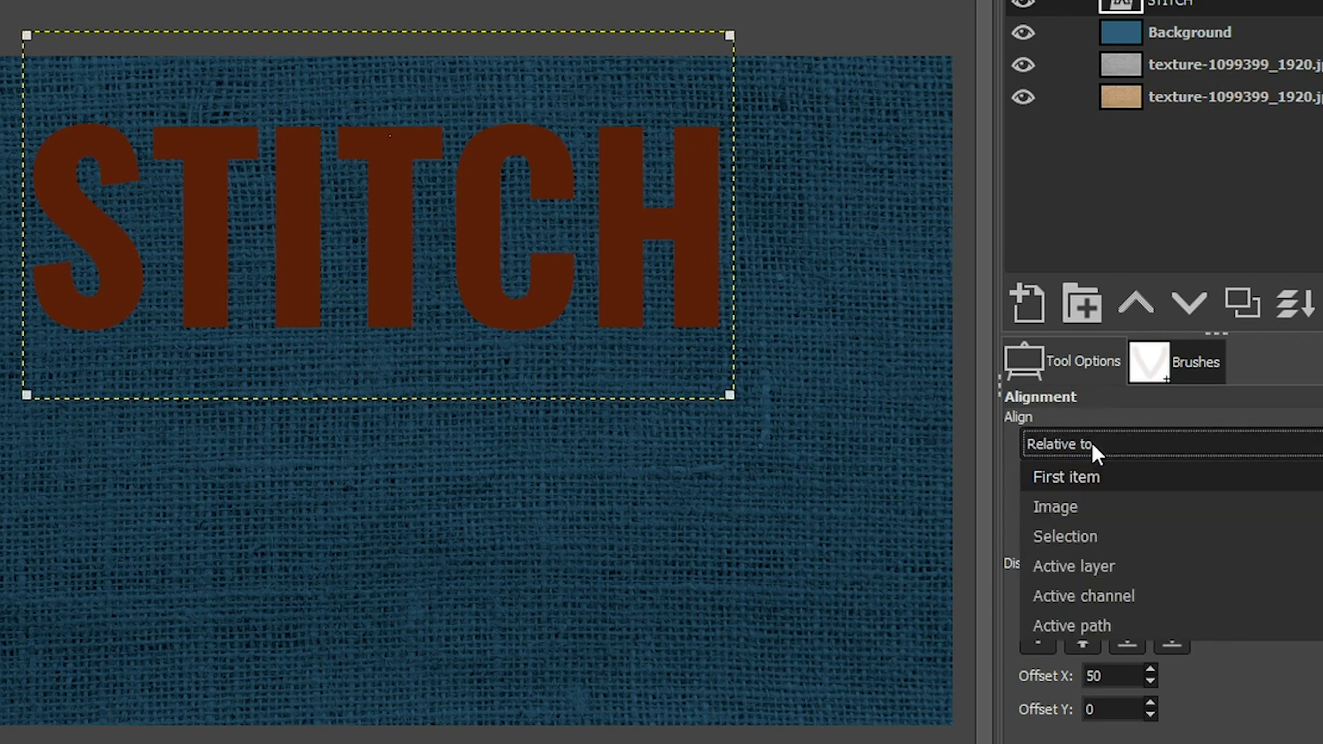
{"action": "left_click", "coordinate": [1093, 477]}
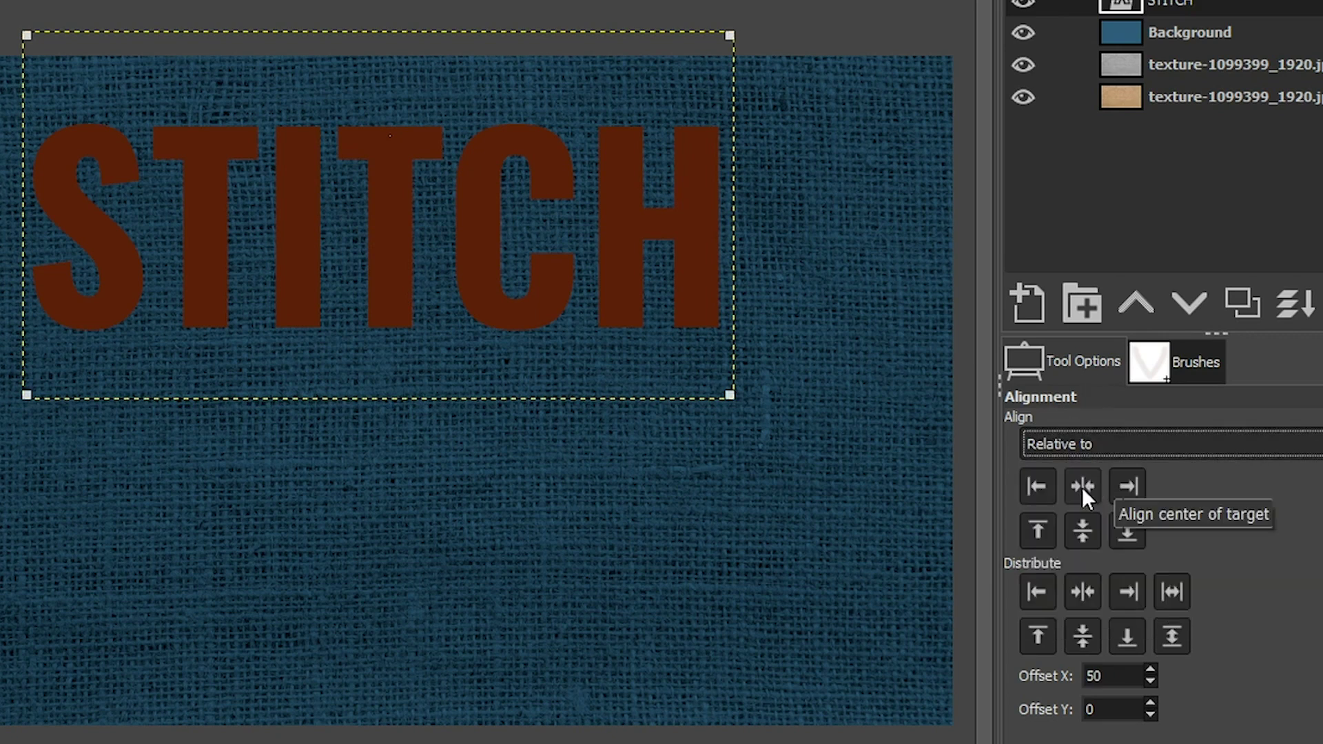
{"action": "left_click", "coordinate": [1083, 484]}
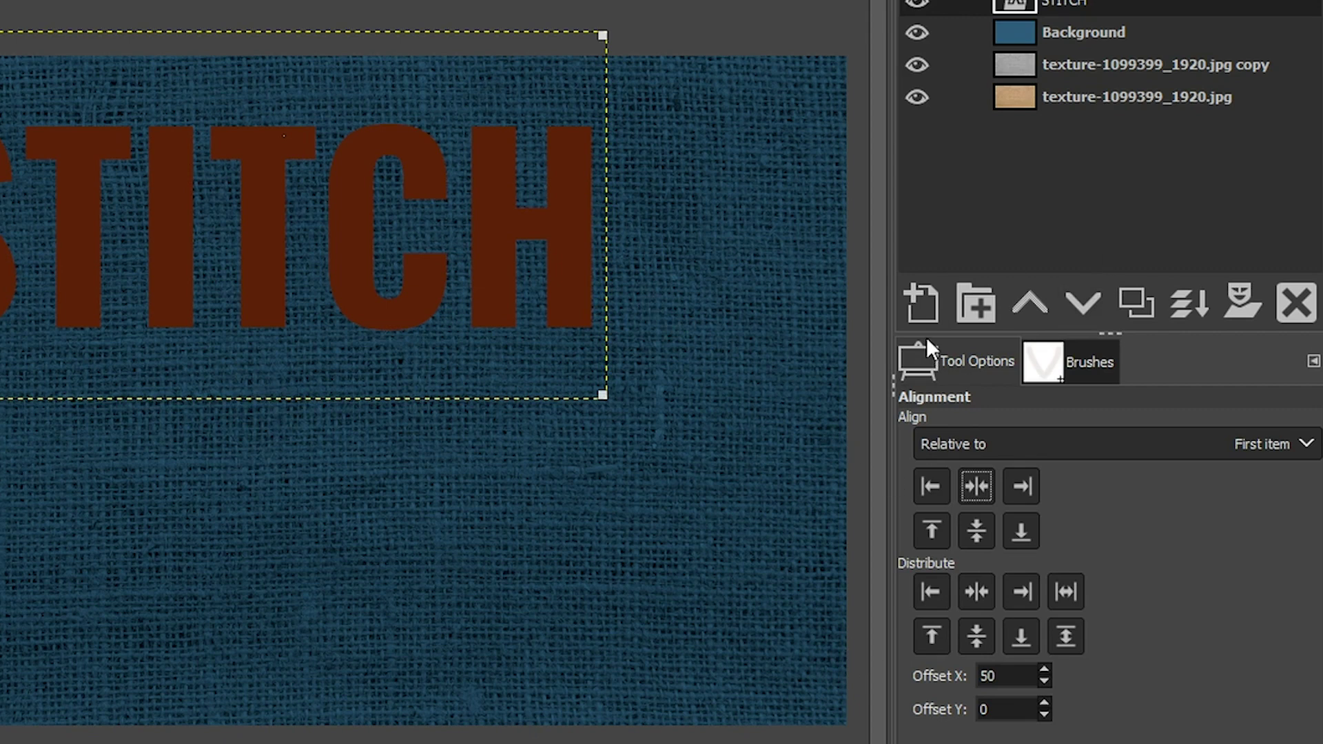
- Add a new transparent 1920 × 1080 px layer named Shape above the STITCH text
{"action": "left_click", "coordinate": [924, 304]}
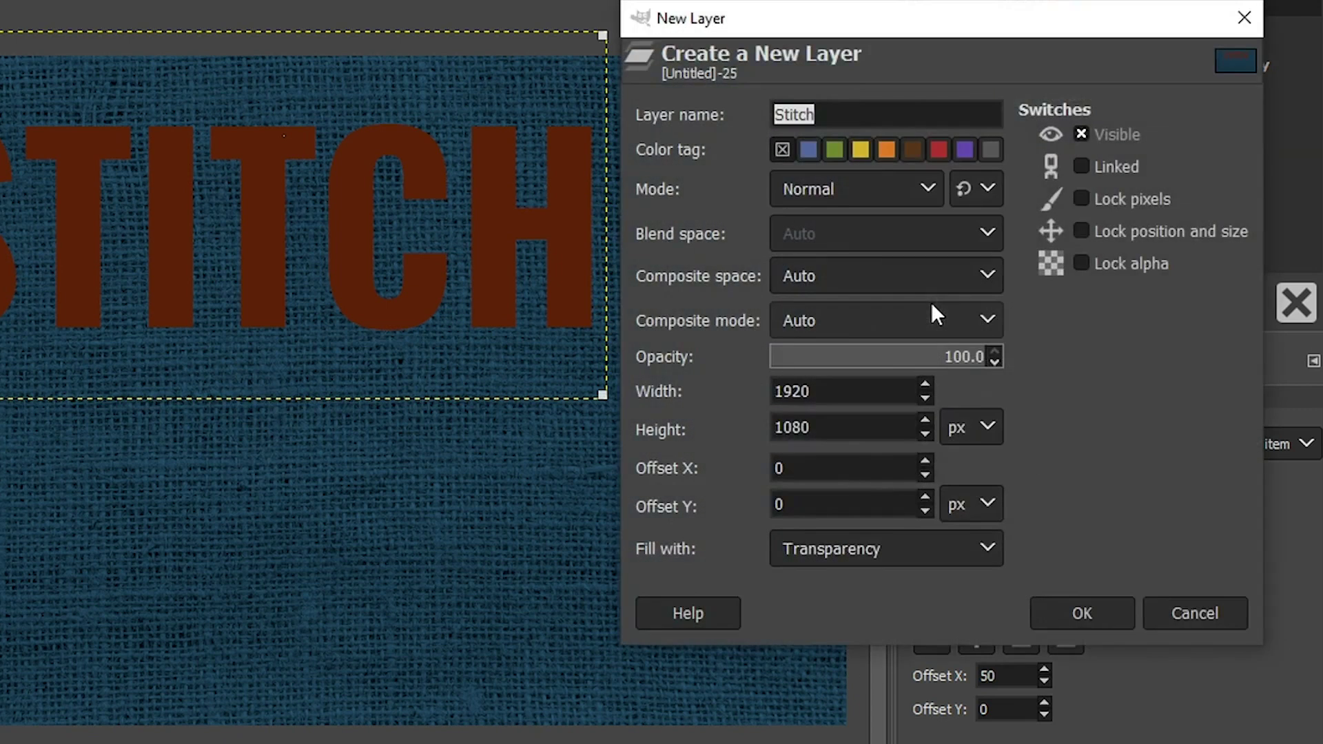
{"action": "type", "text": "Shape"}
{"action": "left_click", "coordinate": [1092, 612]}
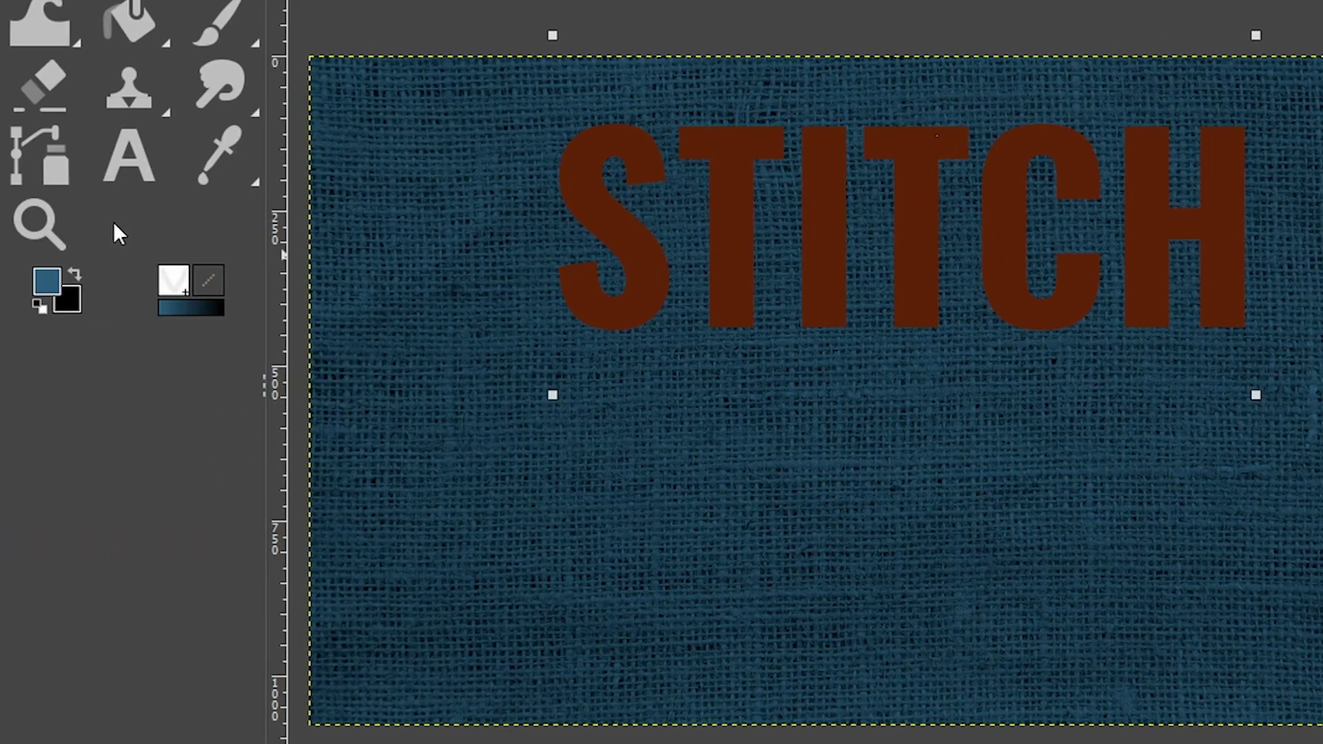
- Draw a smooth wavy path across the fabric below STITCH, starting outside the canvas's left edge and ending beyond its right edge
{"action": "left_click", "coordinate": [40, 222]}
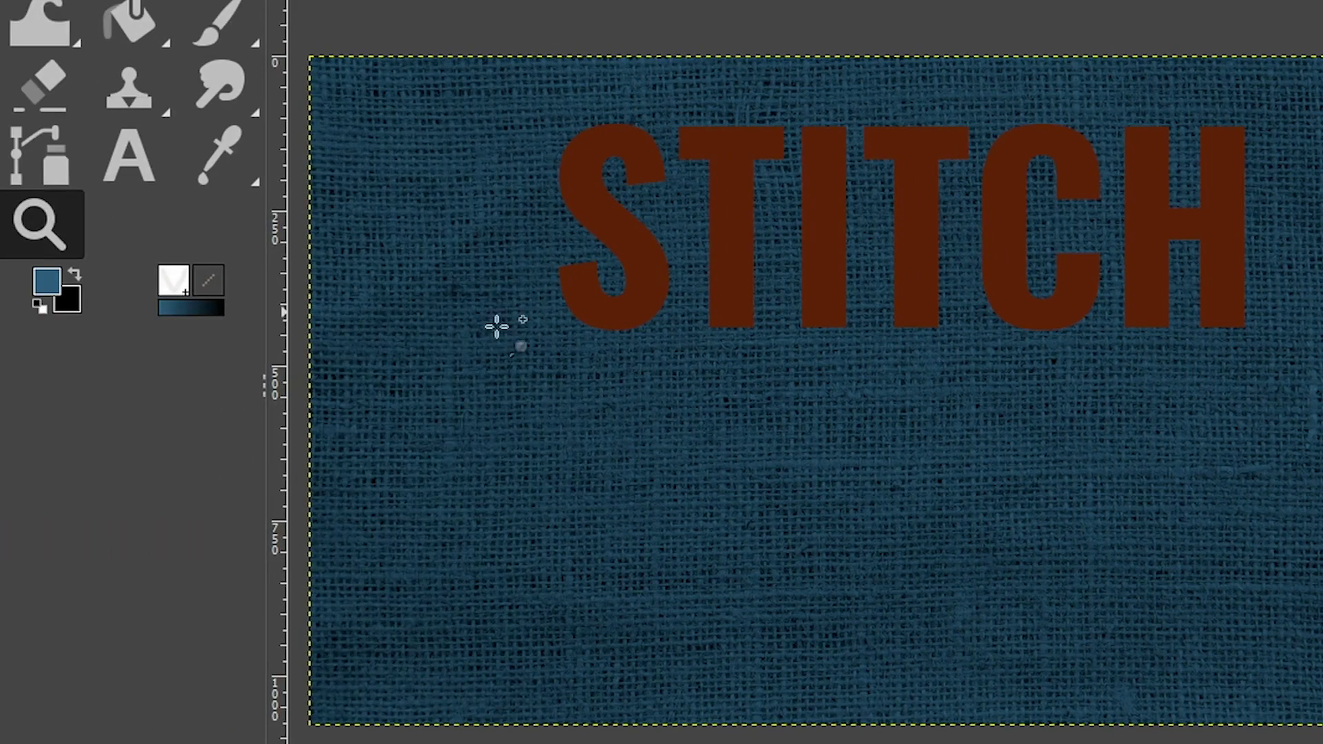
{"action": "left_click", "coordinate": [905, 450], "text": "ctrl"}
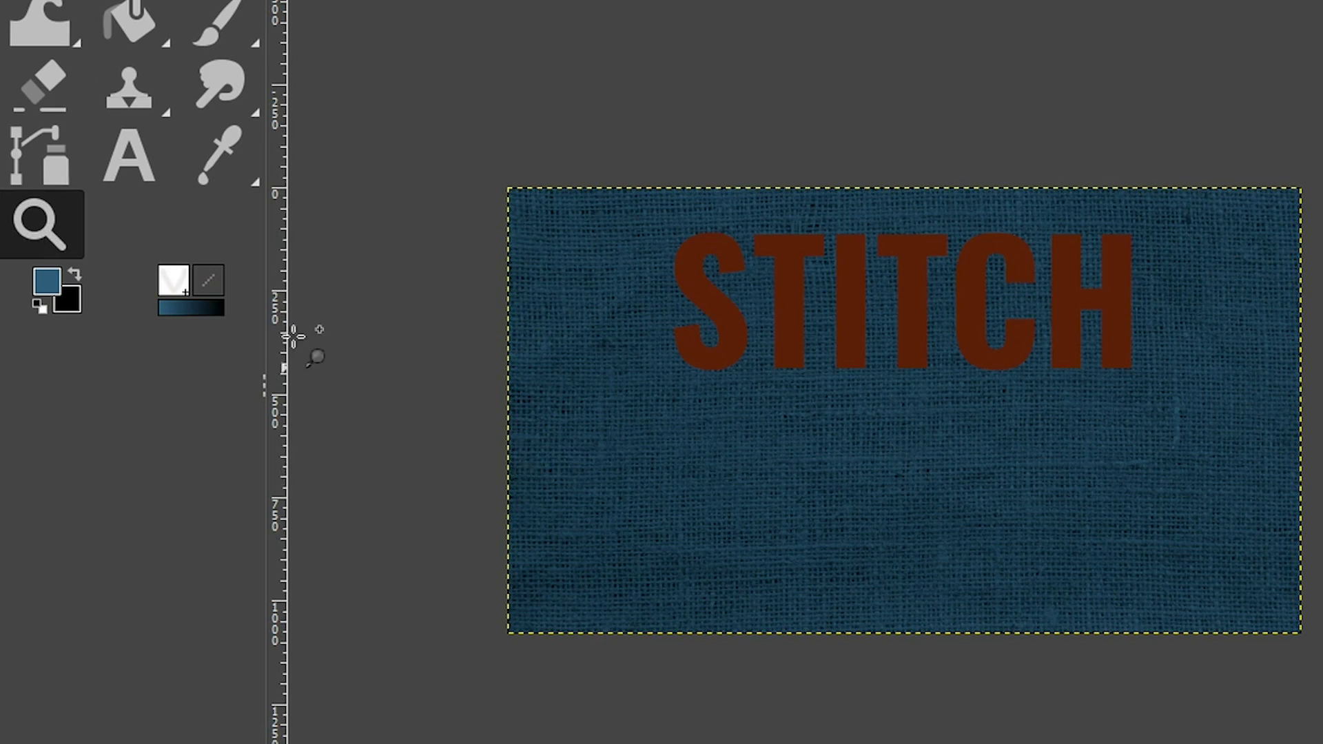
{"action": "left_click", "coordinate": [55, 155]}
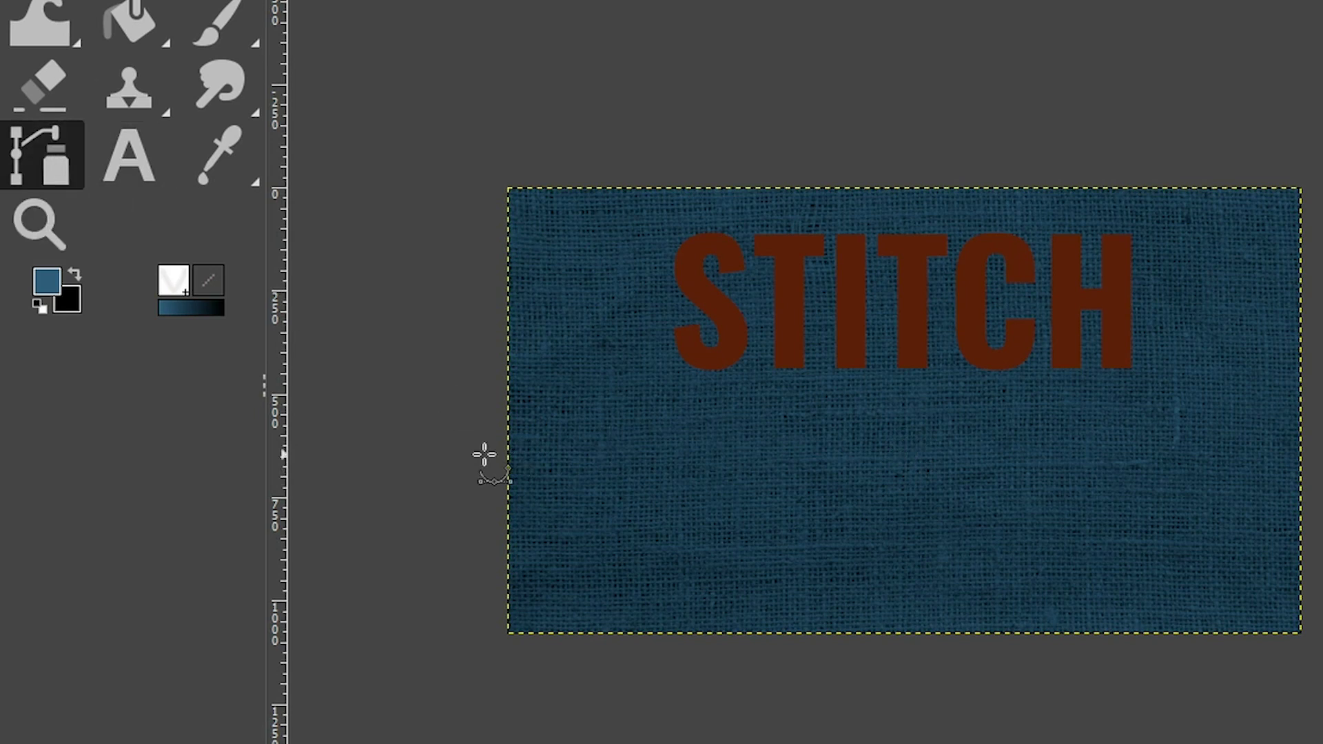
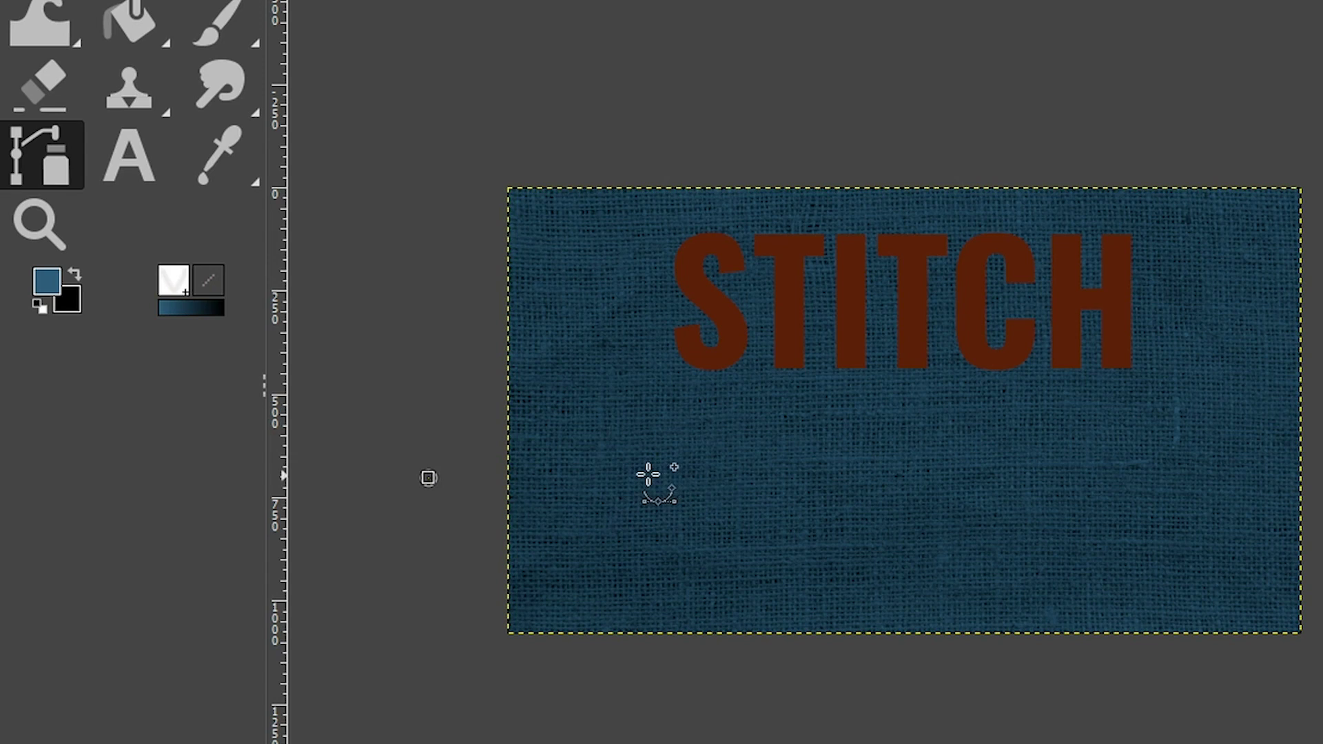
{"action": "left_click", "coordinate": [648, 474]}
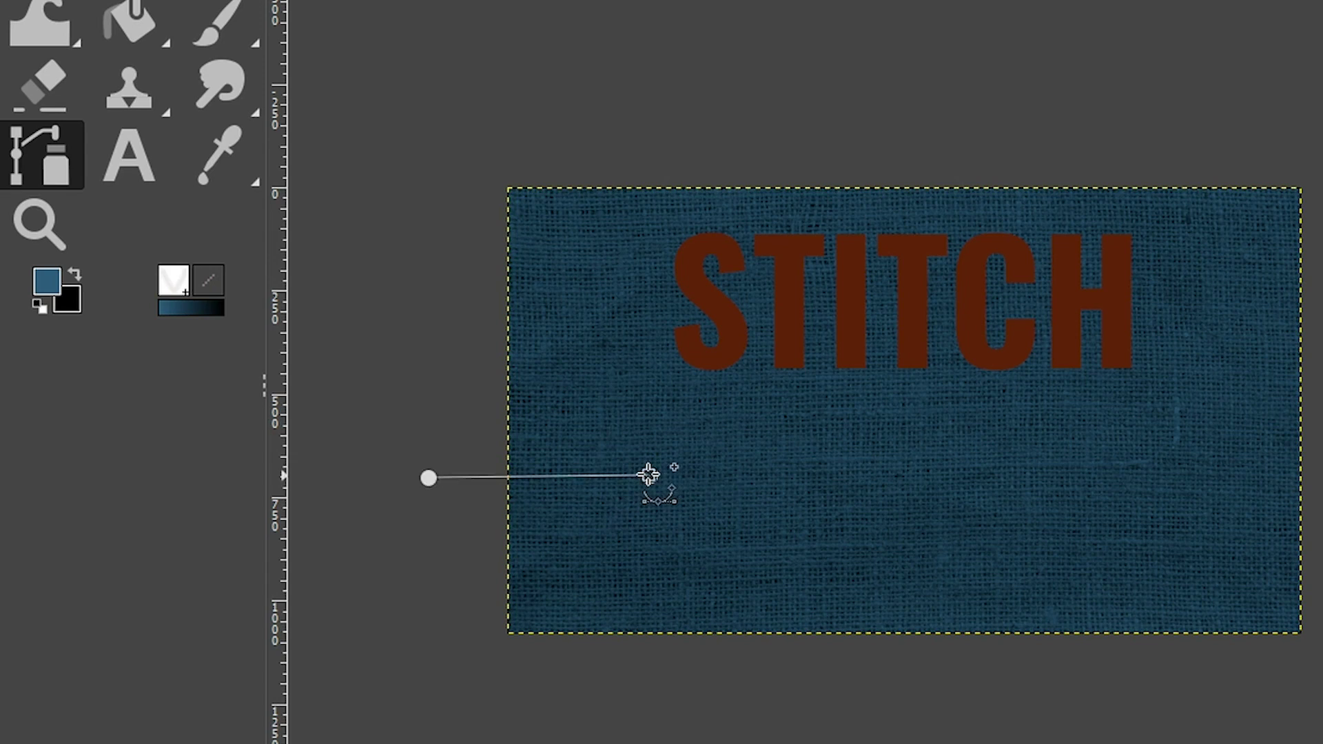
{"action": "left_click_drag", "start_coordinate": [647, 475], "coordinate": [758, 387]}
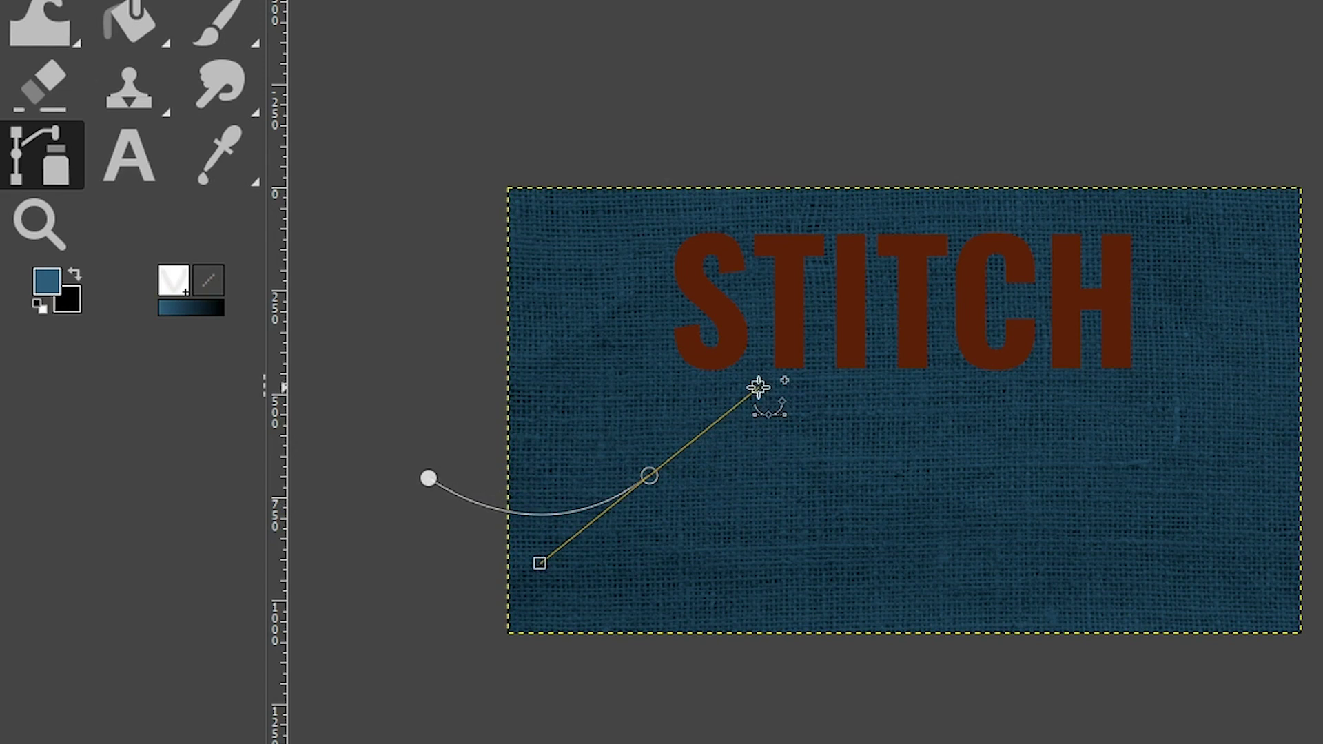
{"action": "left_click", "coordinate": [957, 455]}
{"action": "left_click_drag", "start_coordinate": [960, 466], "coordinate": [1061, 533]}
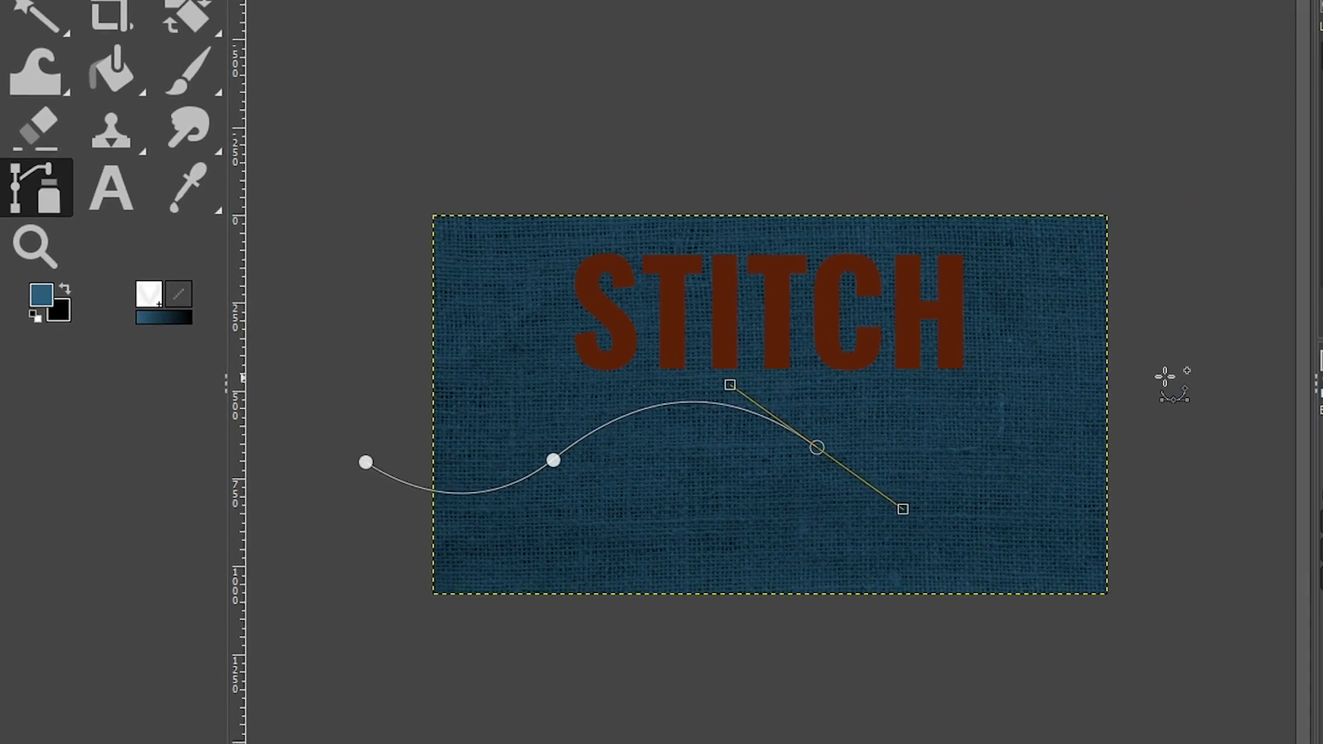
{"action": "left_click_drag", "start_coordinate": [1165, 377], "coordinate": [1169, 198]}
{"action": "left_click_drag", "start_coordinate": [920, 234], "coordinate": [1010, 219]}
- Continue the wave path outside the canvas, down its right side and beneath it, and close it at the starting node
{"action": "left_click", "coordinate": [973, 410]}
{"action": "left_click", "coordinate": [932, 559]}
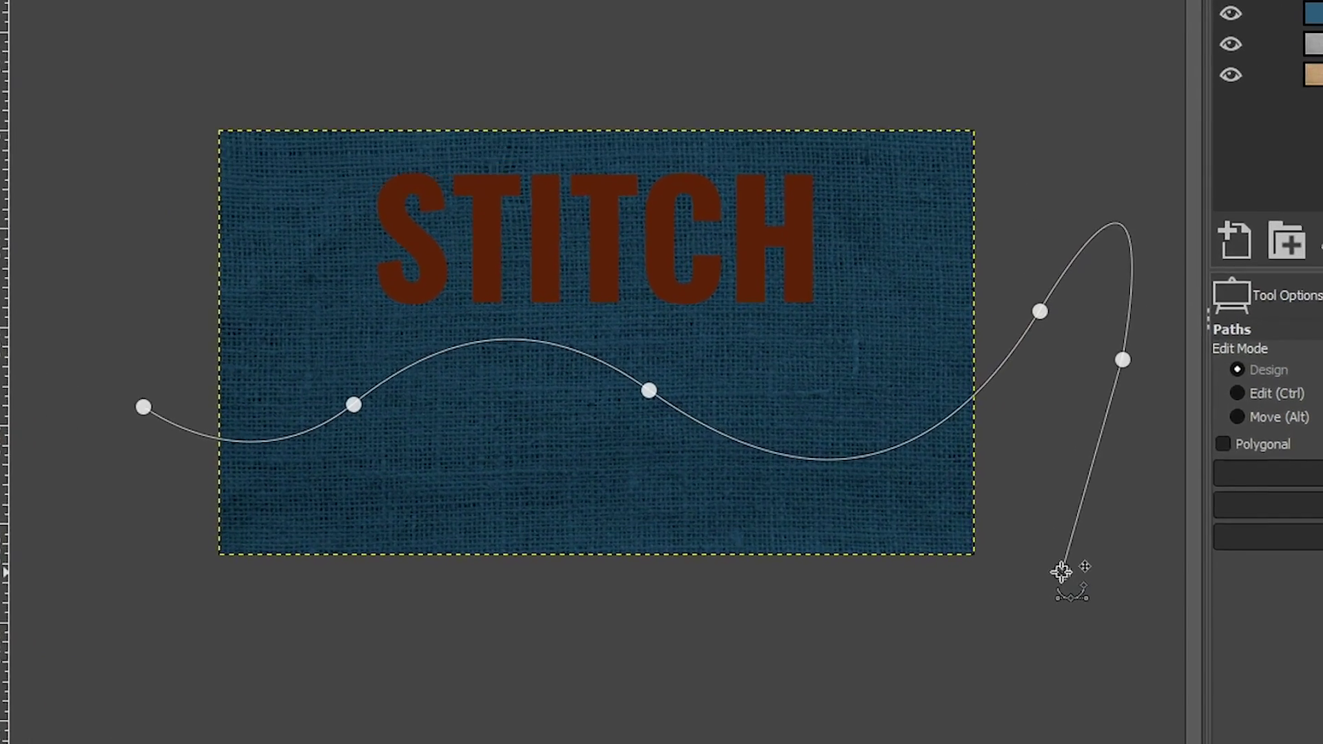
{"action": "left_click", "coordinate": [789, 620]}
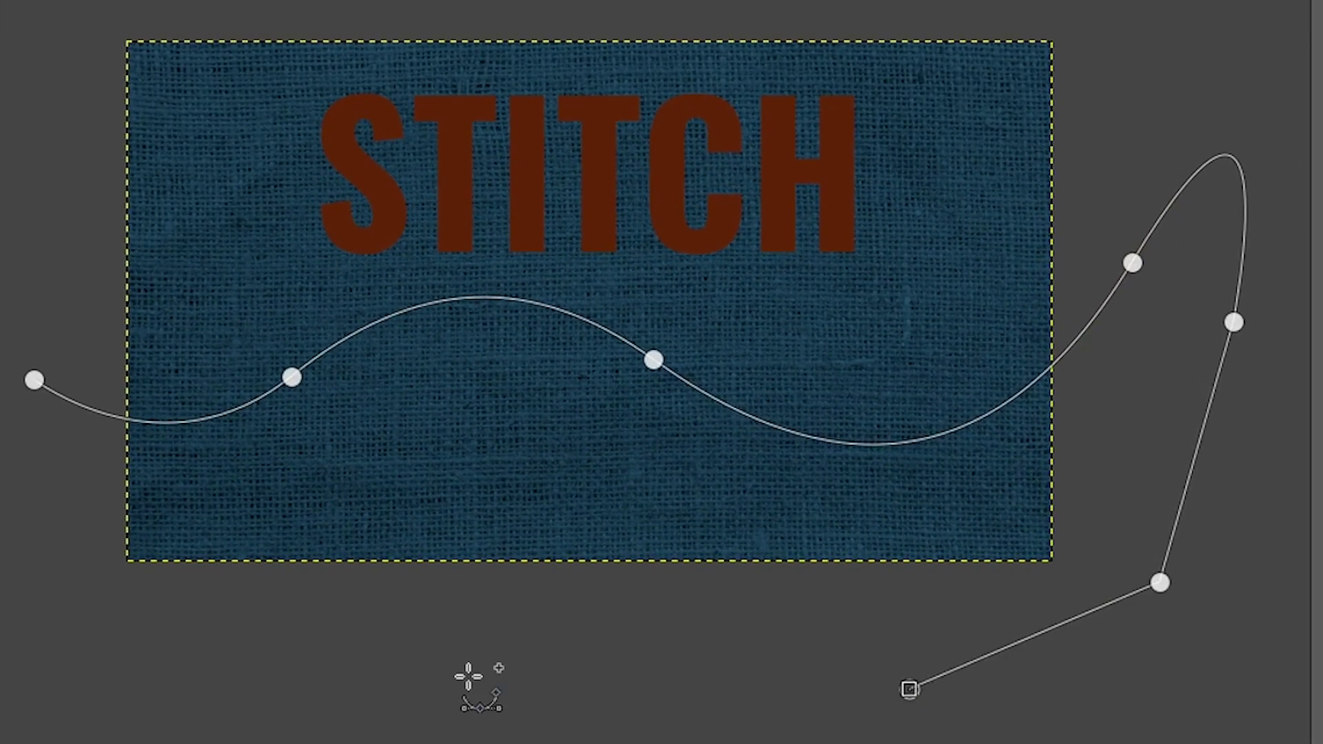
{"action": "left_click", "coordinate": [470, 678]}
{"action": "left_click", "coordinate": [262, 680]}
{"action": "left_click", "coordinate": [64, 646]}
{"action": "left_click", "coordinate": [23, 463]}
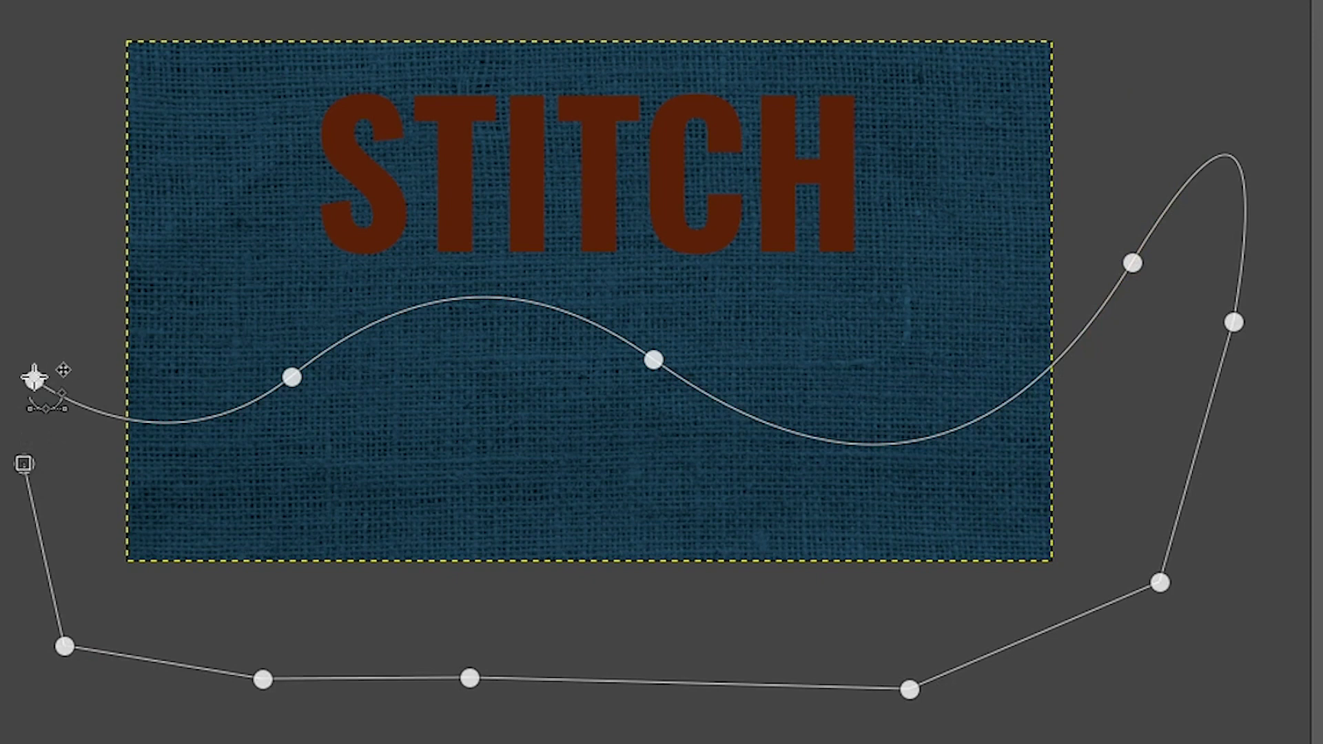
{"action": "left_click", "coordinate": [34, 378], "text": "ctrl"}
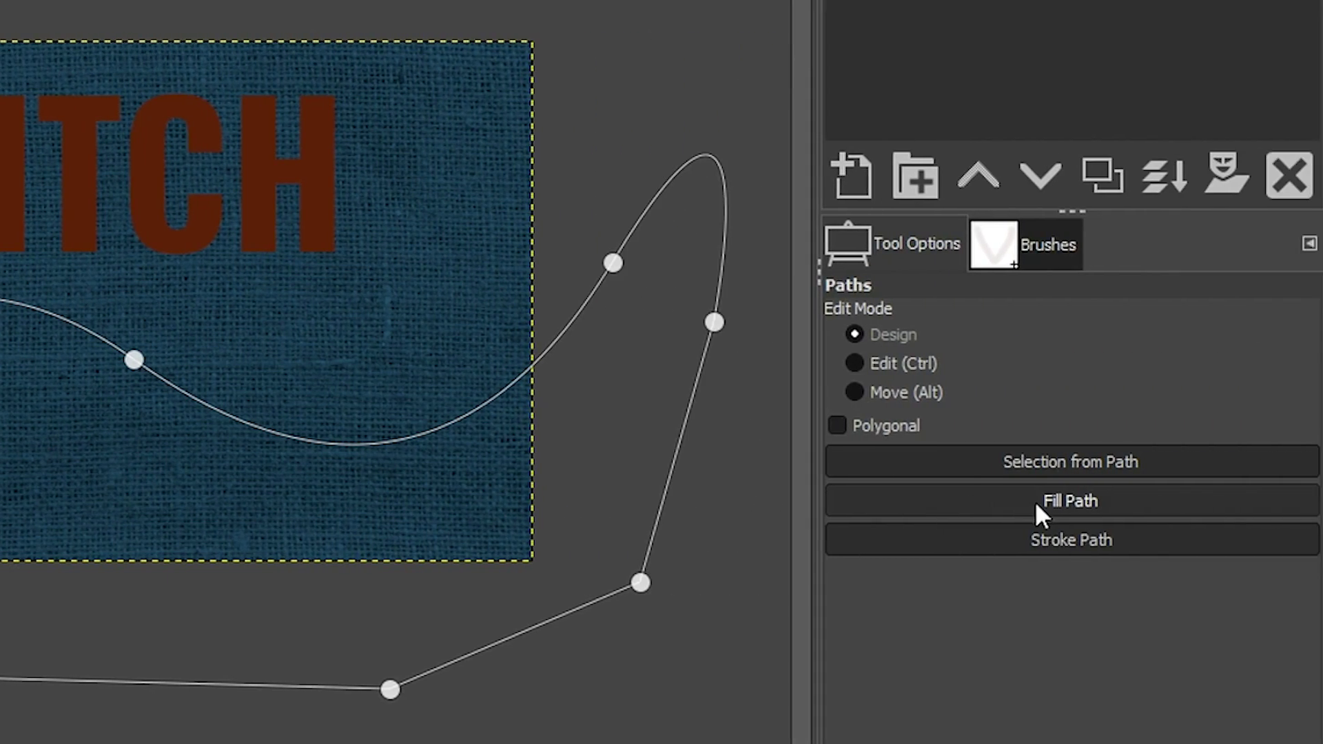
- Fill the closed wave path with solid light blue 3896cb and set the Shape layer's blend mode to Screen
{"action": "left_click", "coordinate": [1040, 499]}
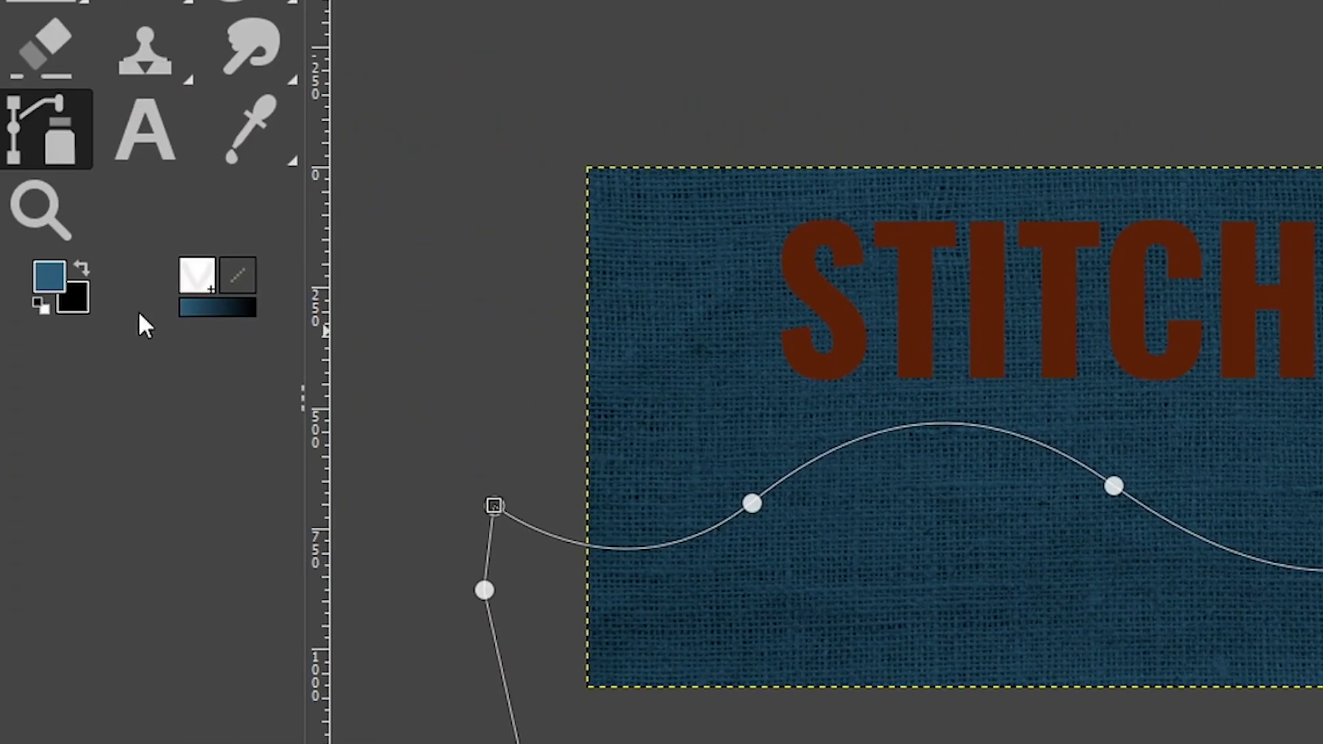
{"action": "left_click", "coordinate": [51, 276]}
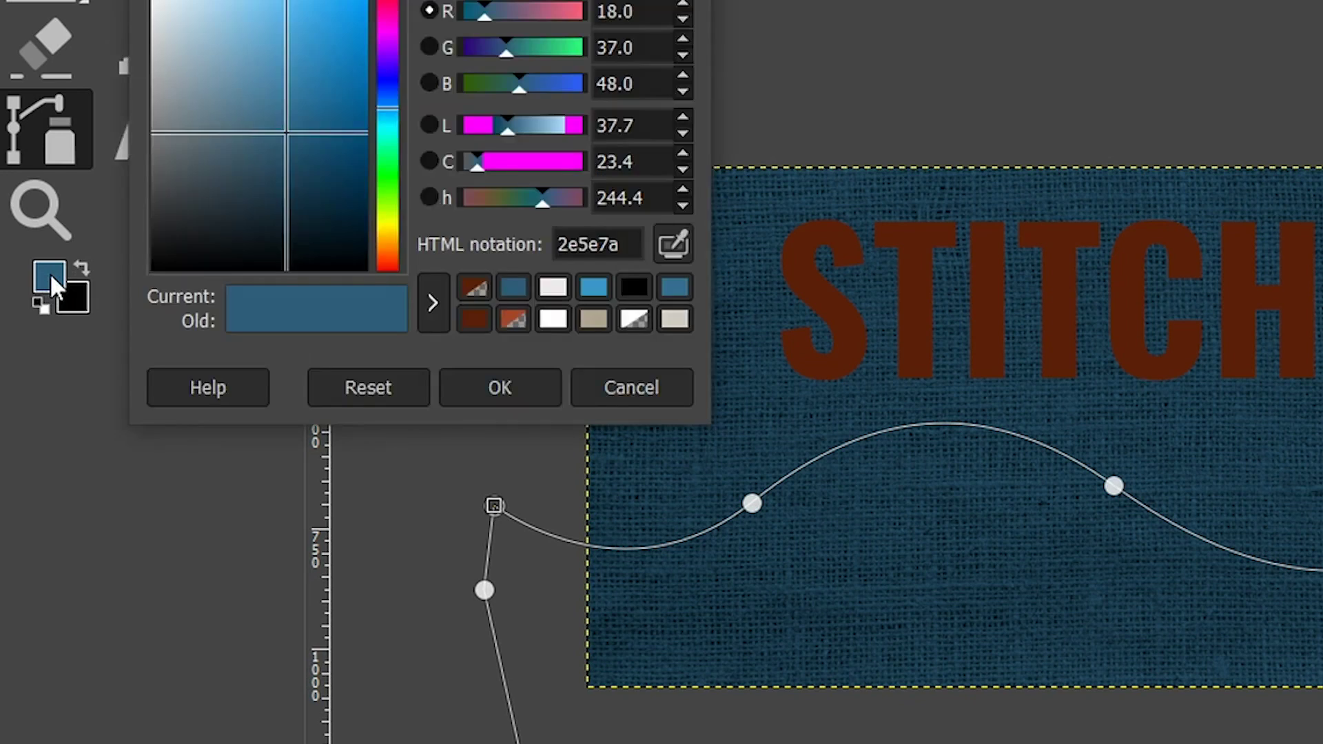
{"action": "left_click", "coordinate": [593, 289]}
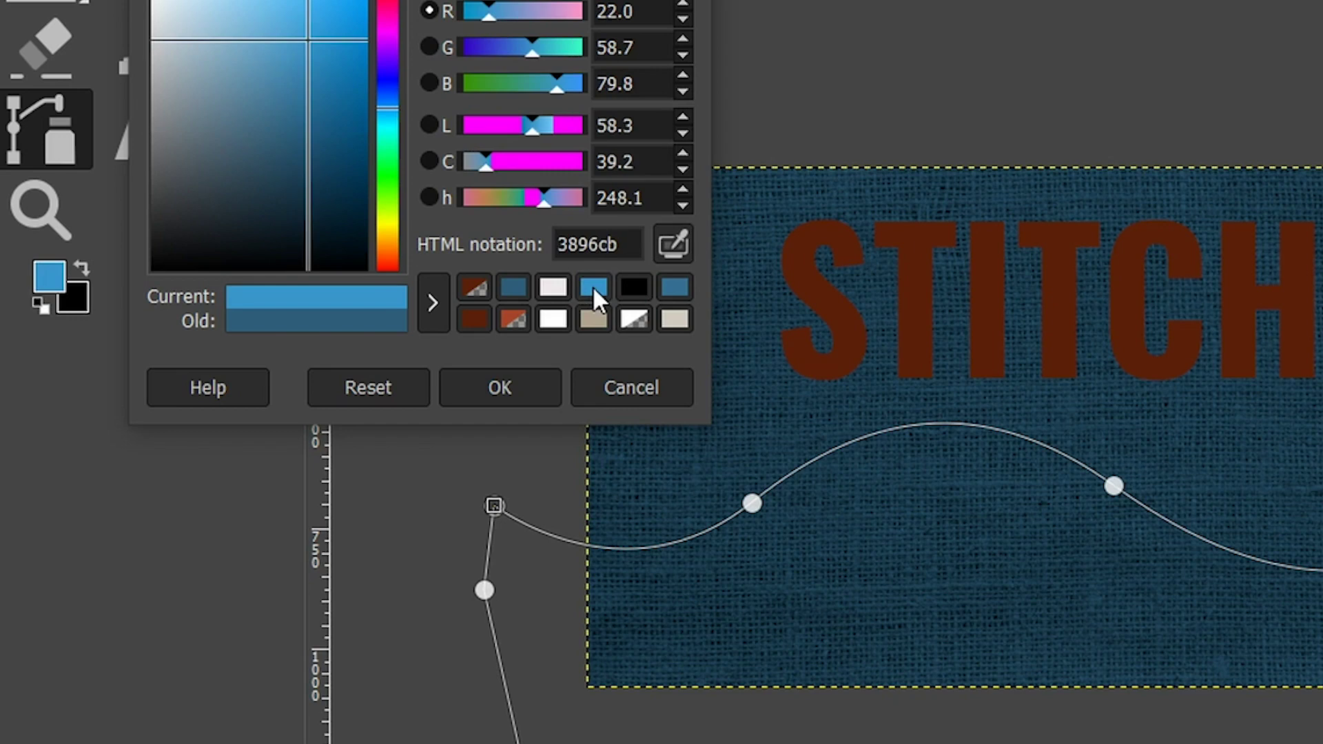
{"action": "left_click", "coordinate": [477, 381]}
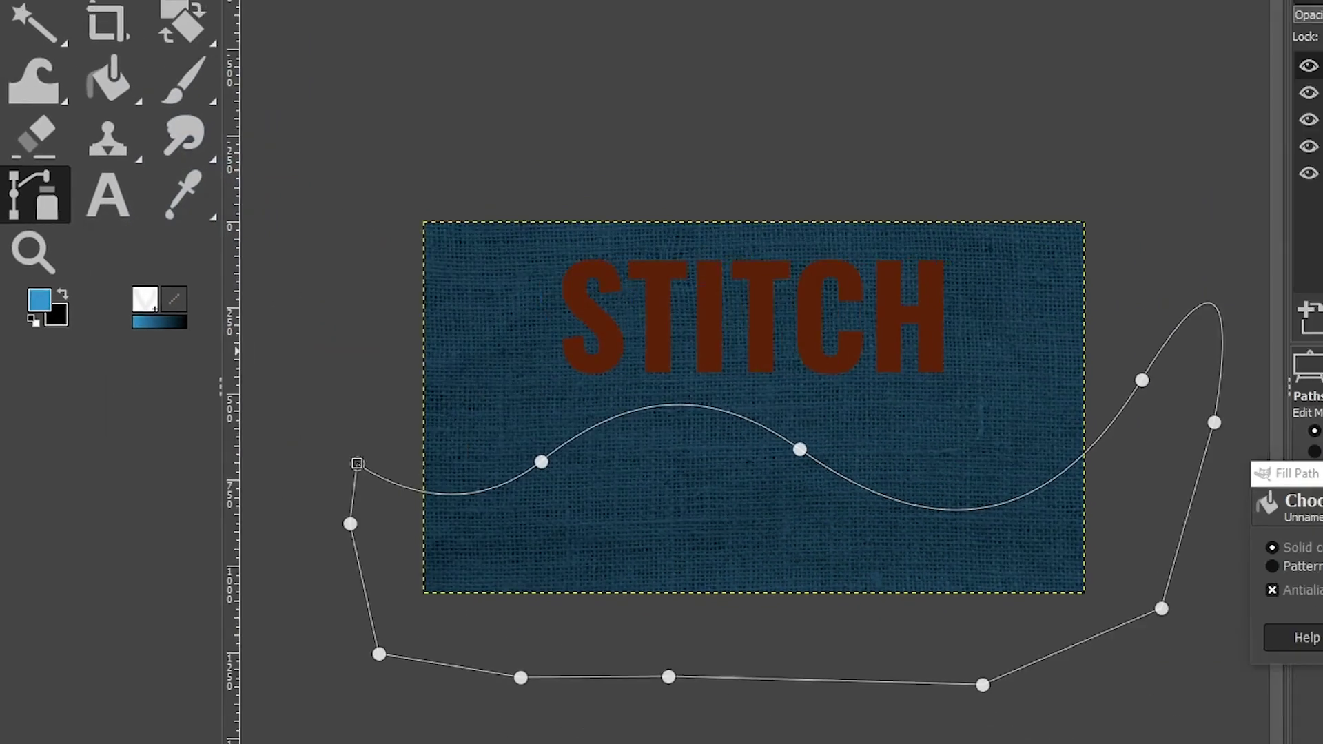
{"action": "left_click", "coordinate": [1178, 512]}
{"action": "left_click", "coordinate": [1206, 582]}
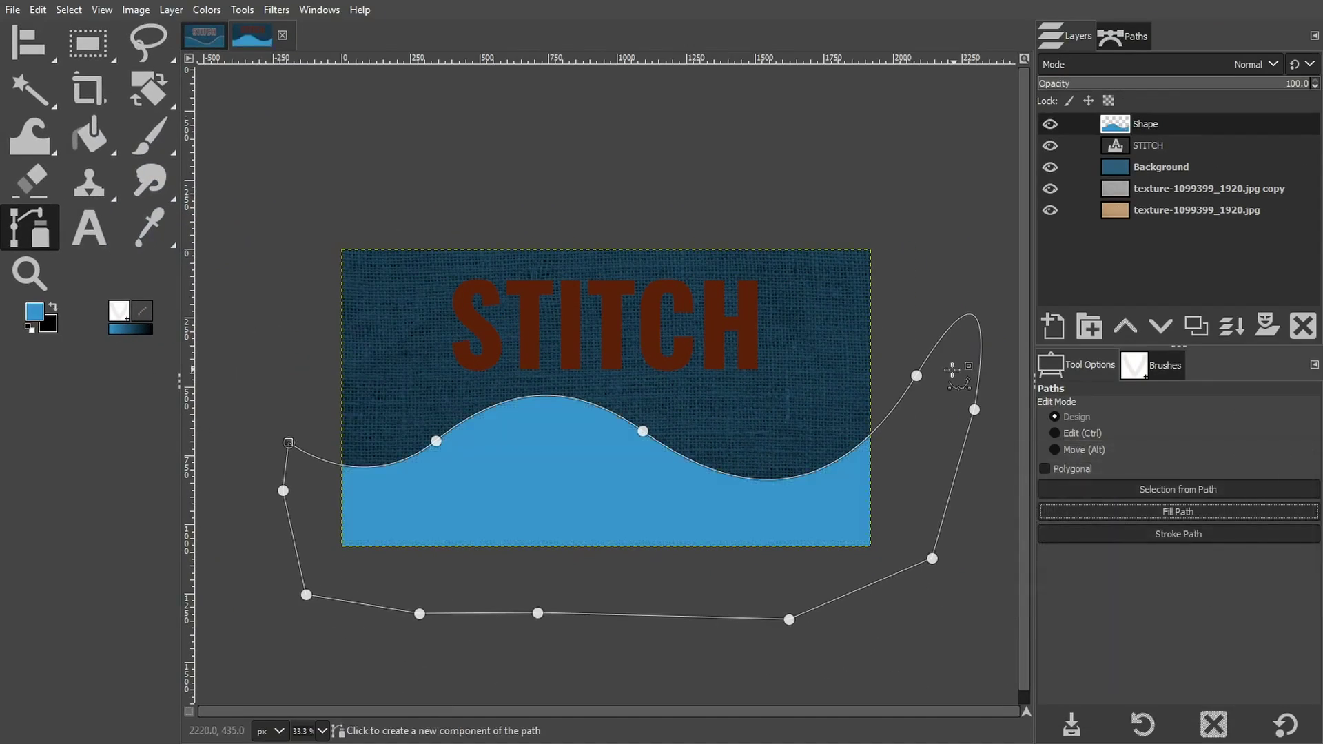
{"action": "left_click", "coordinate": [1239, 65]}
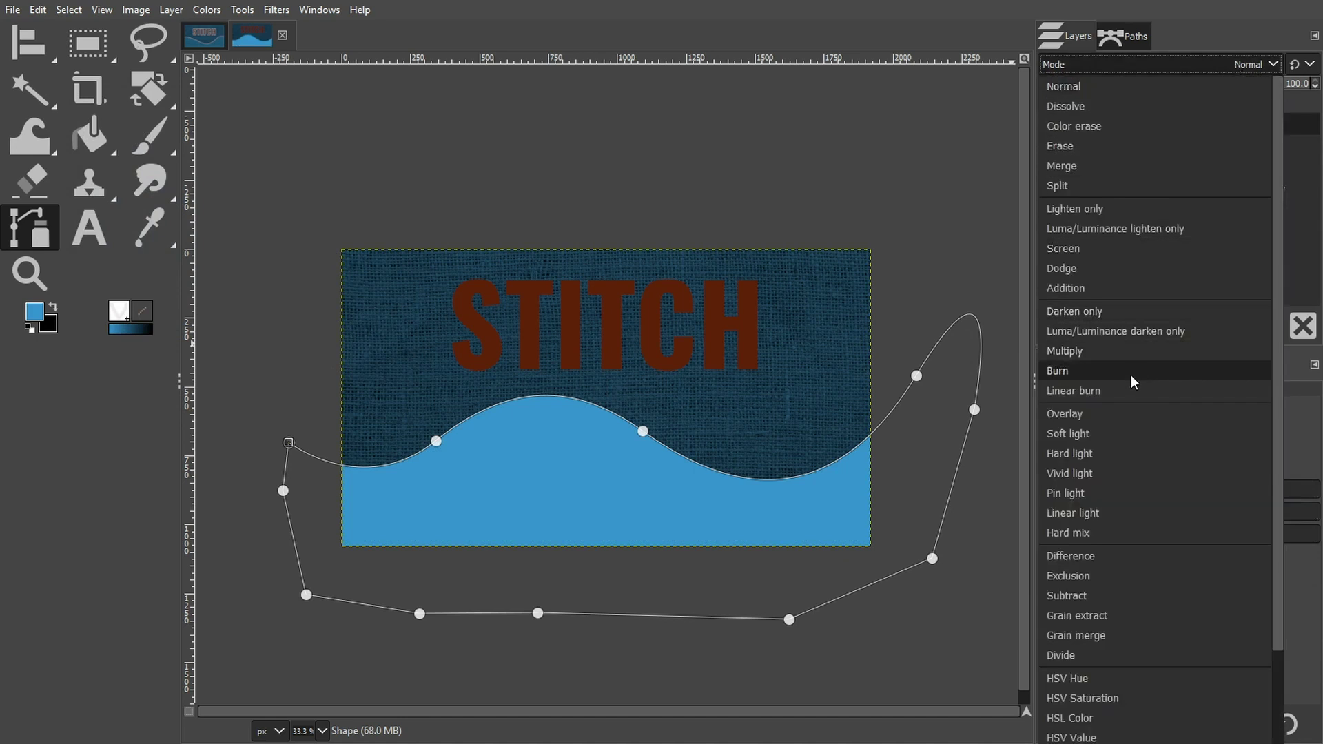
{"action": "left_click", "coordinate": [1128, 249]}
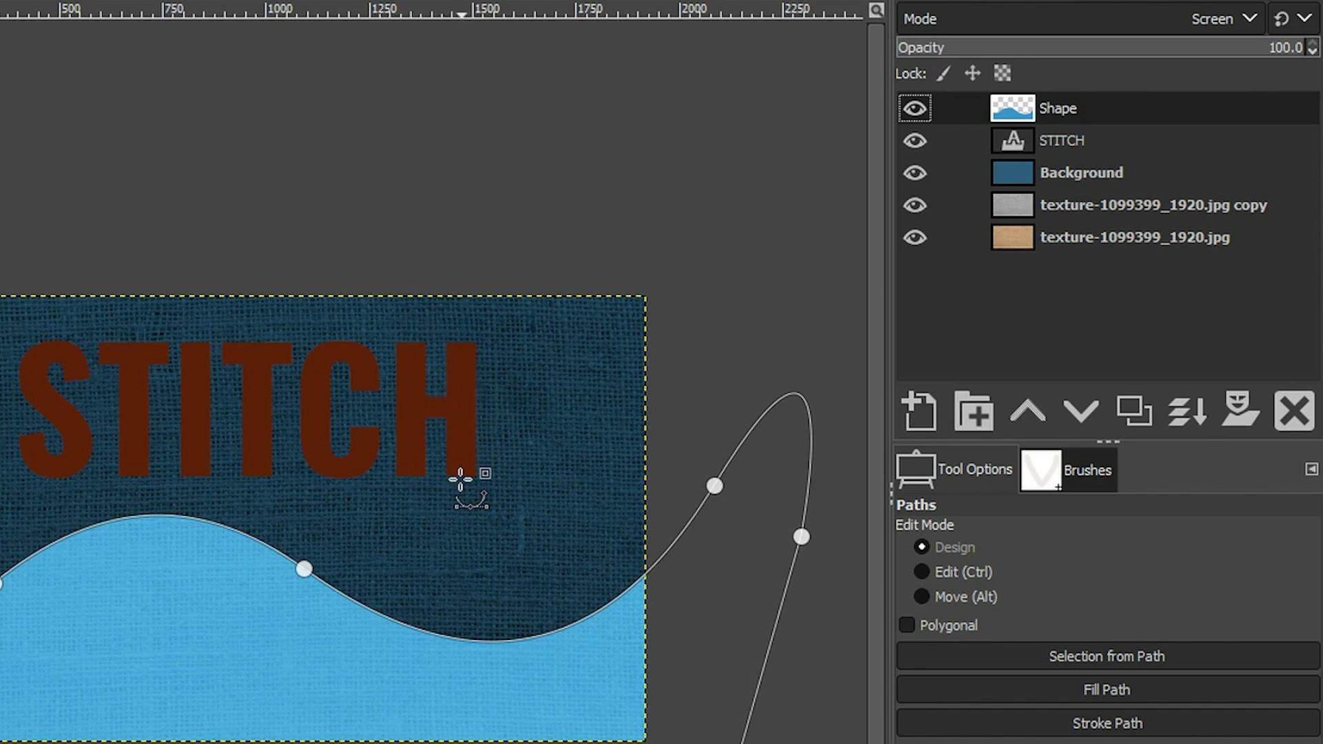
- Select the STITCH lettering from its layer's alpha, convert the selection to a path, and clear the selection
{"action": "left_click", "coordinate": [1118, 144]}
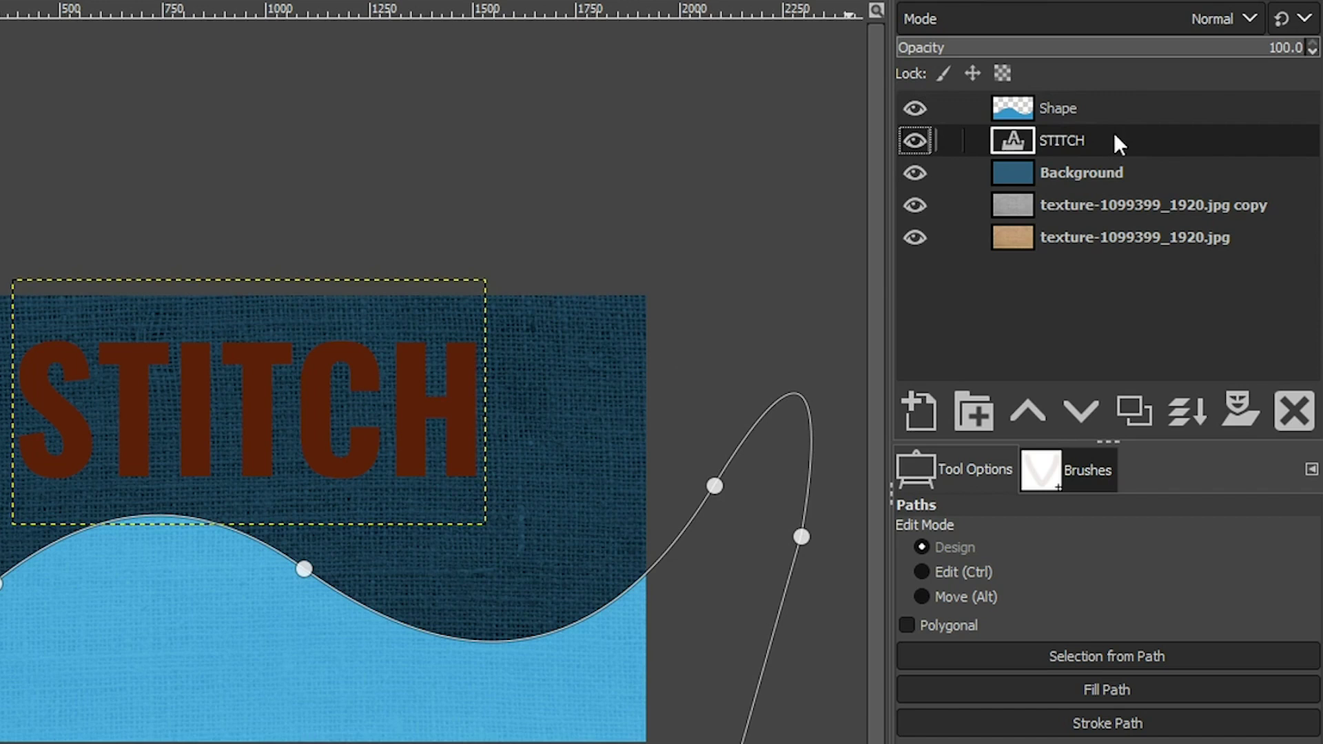
{"action": "right_click", "coordinate": [1115, 136]}
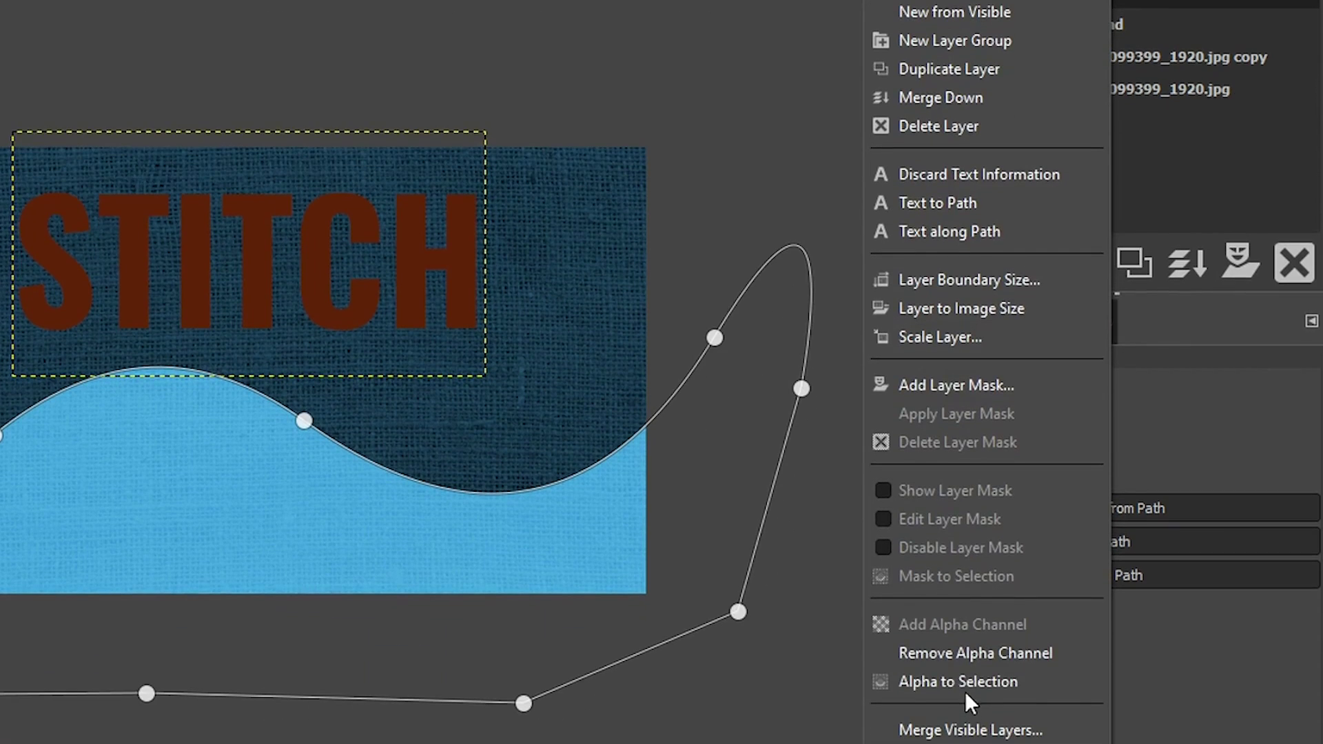
{"action": "left_click", "coordinate": [965, 679]}
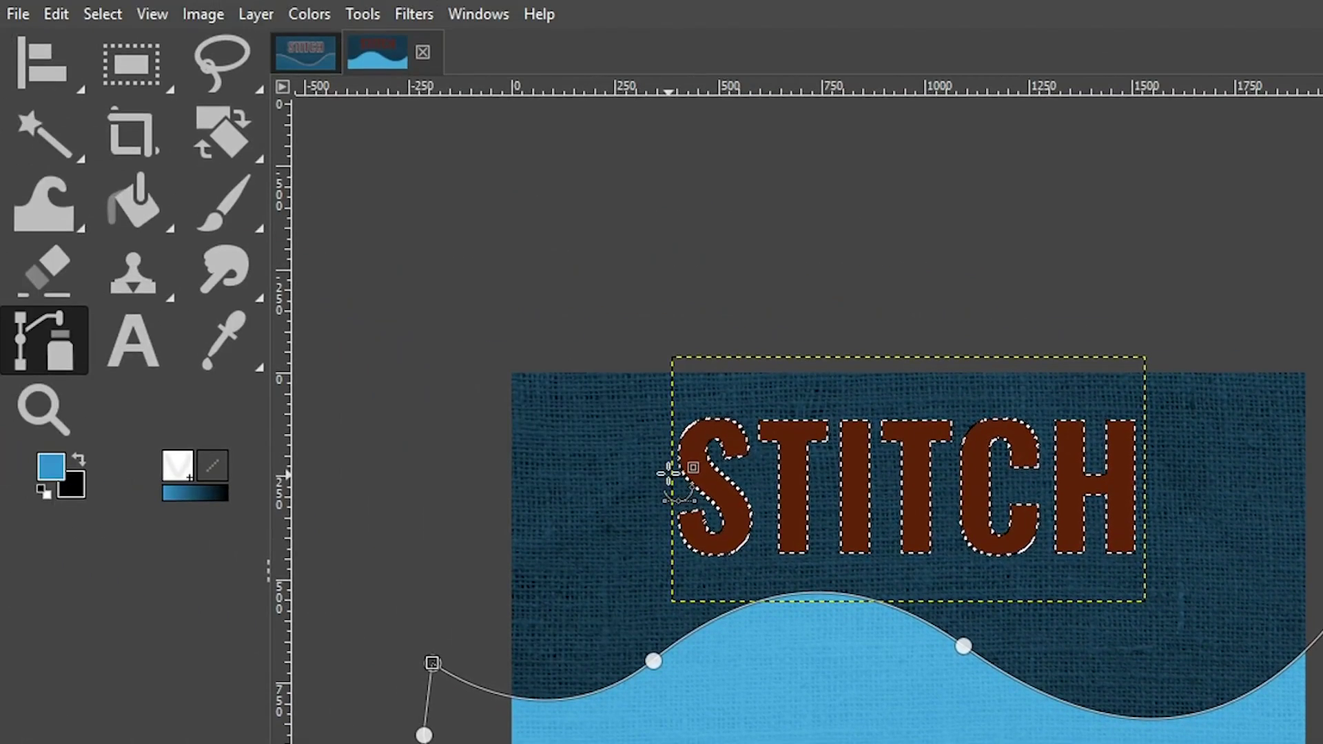
{"action": "left_click", "coordinate": [102, 14]}
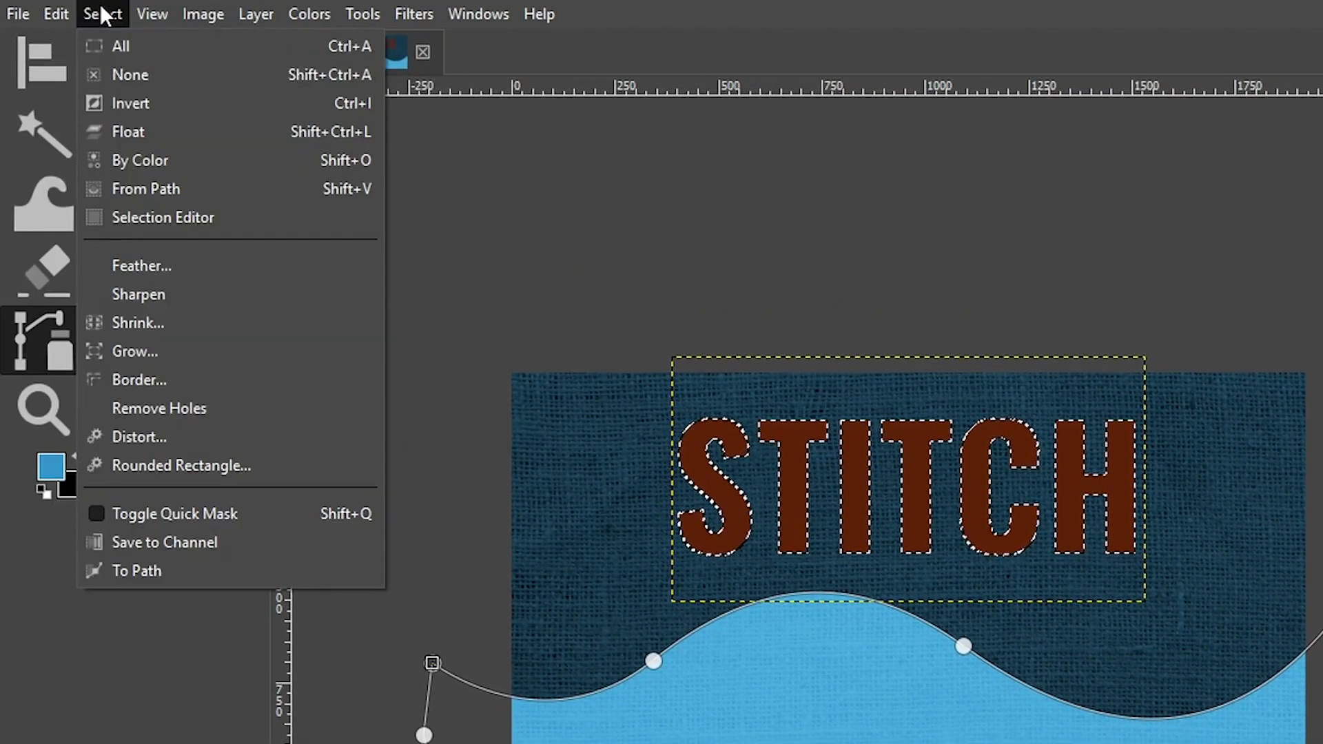
{"action": "left_click", "coordinate": [146, 570]}
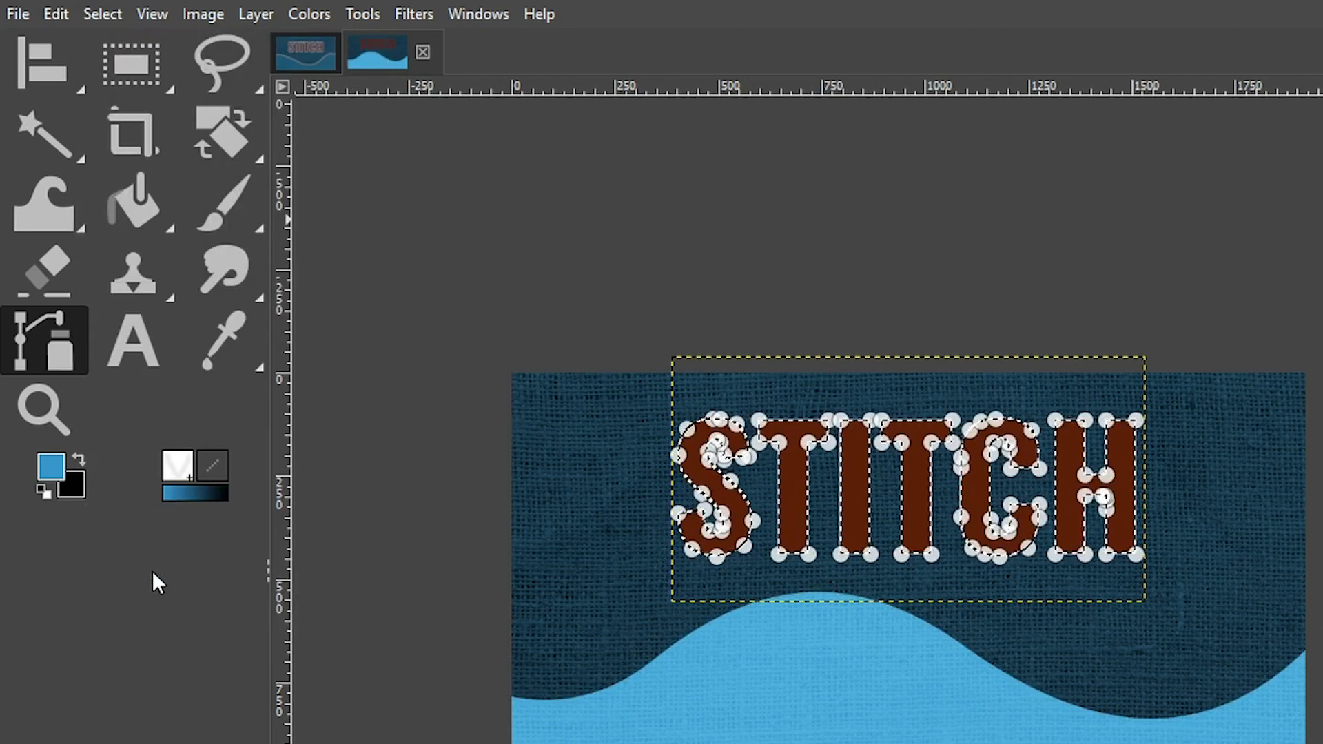
{"action": "left_click", "coordinate": [116, 8]}
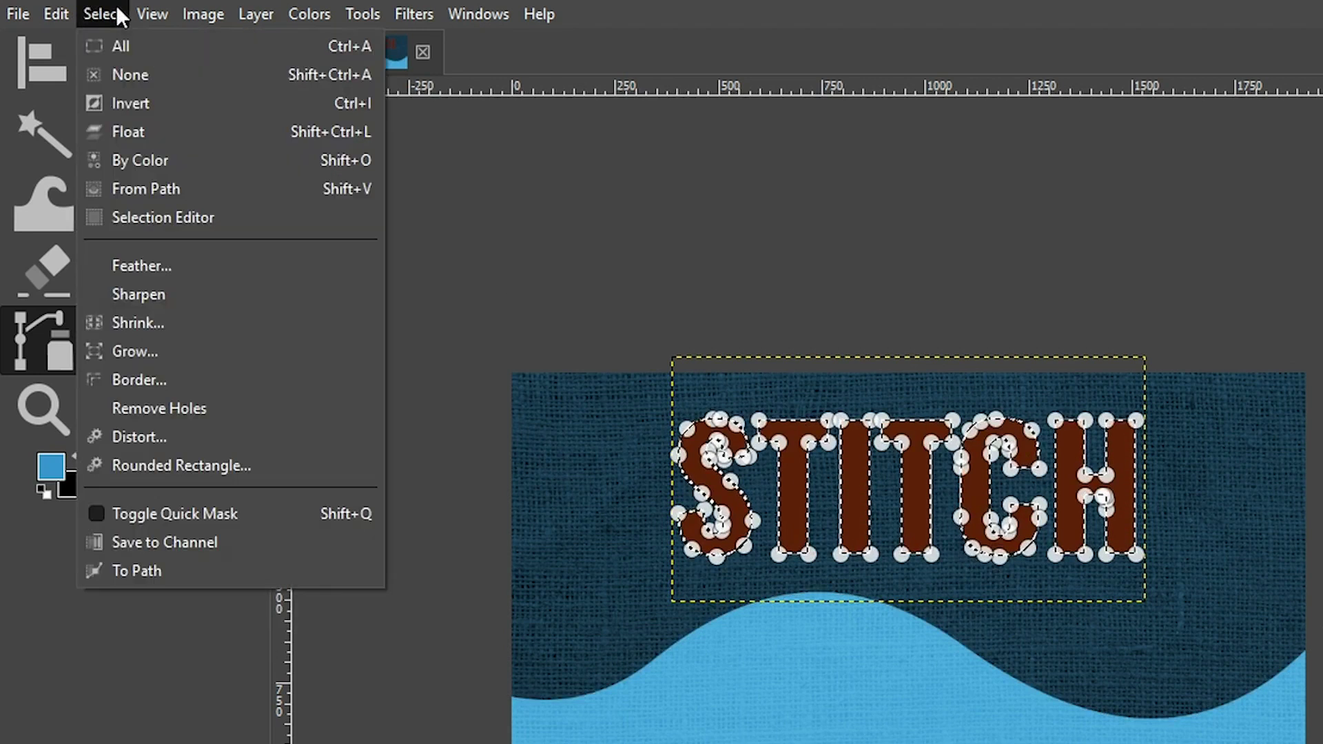
{"action": "left_click", "coordinate": [134, 73]}
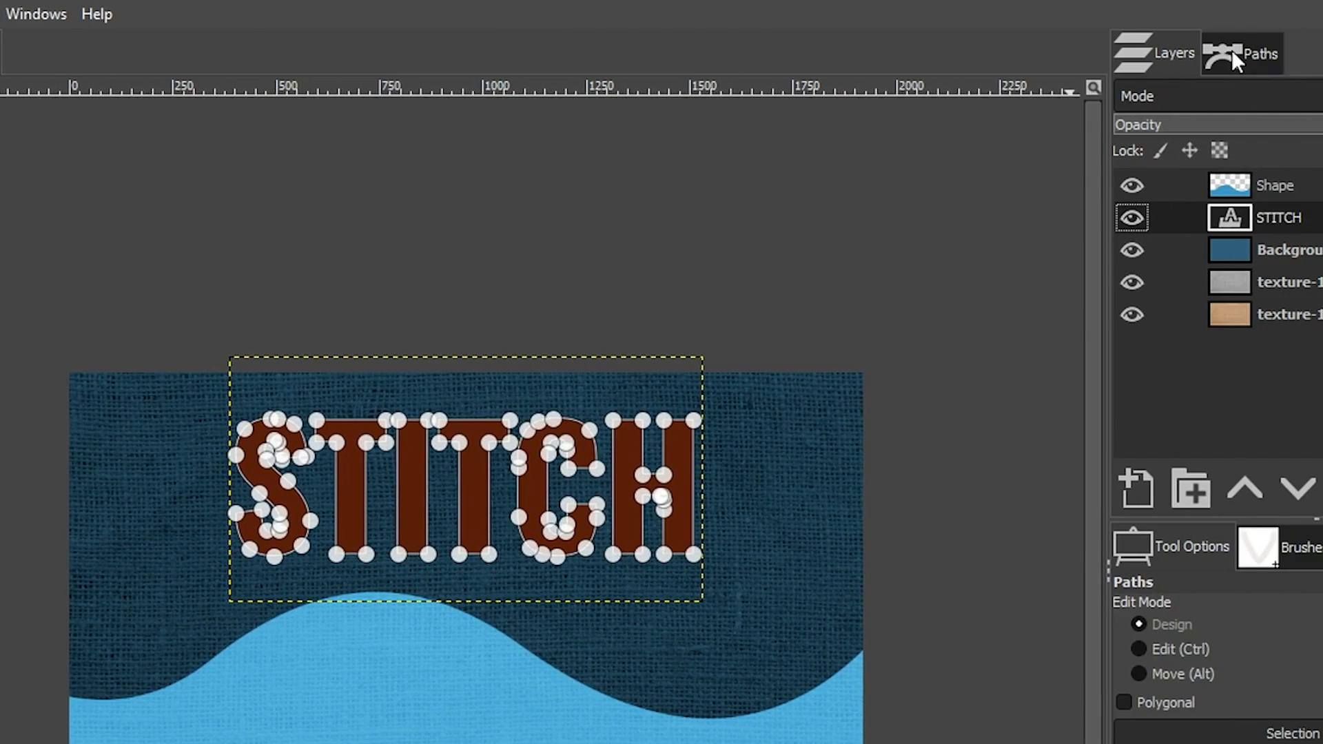
- Show the image's list of paths and make the Unnamed wave path active
{"action": "left_click", "coordinate": [1232, 55]}
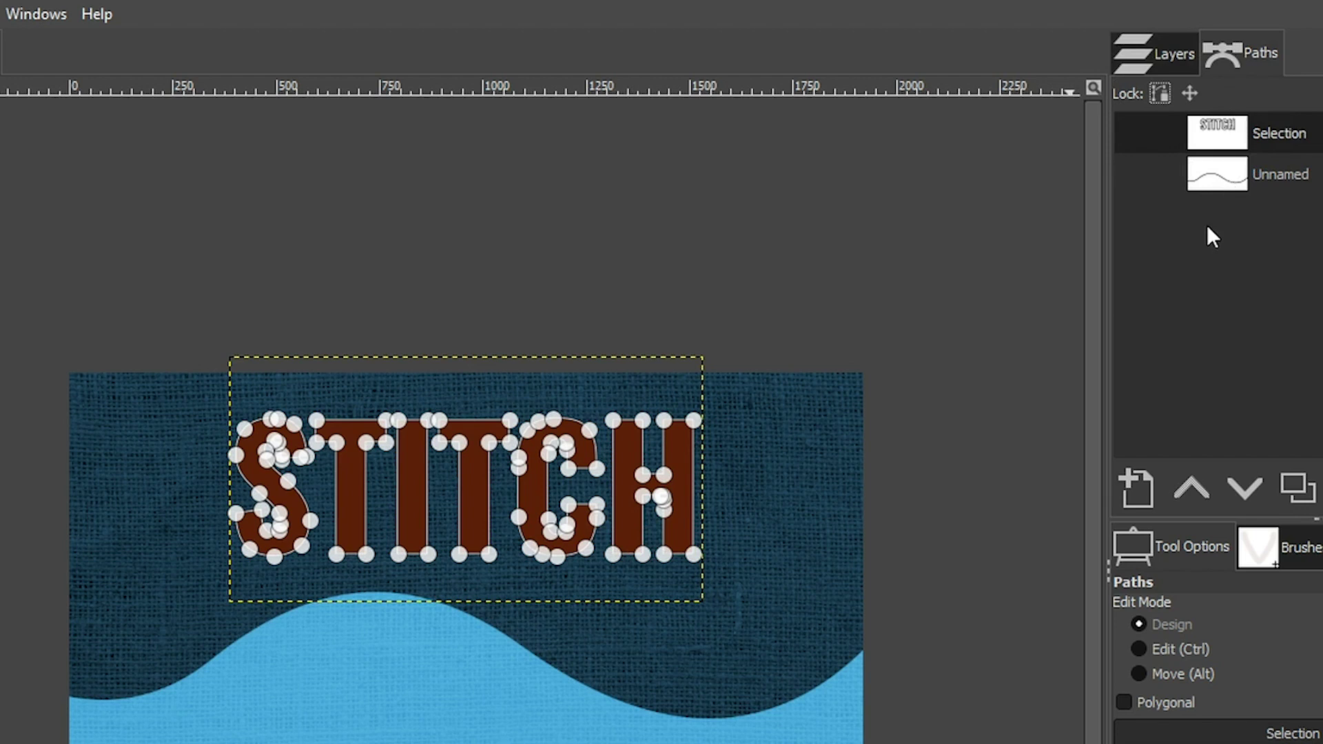
{"action": "left_click", "coordinate": [27, 4]}
{"action": "mouse_move", "coordinate": [58, 71]}
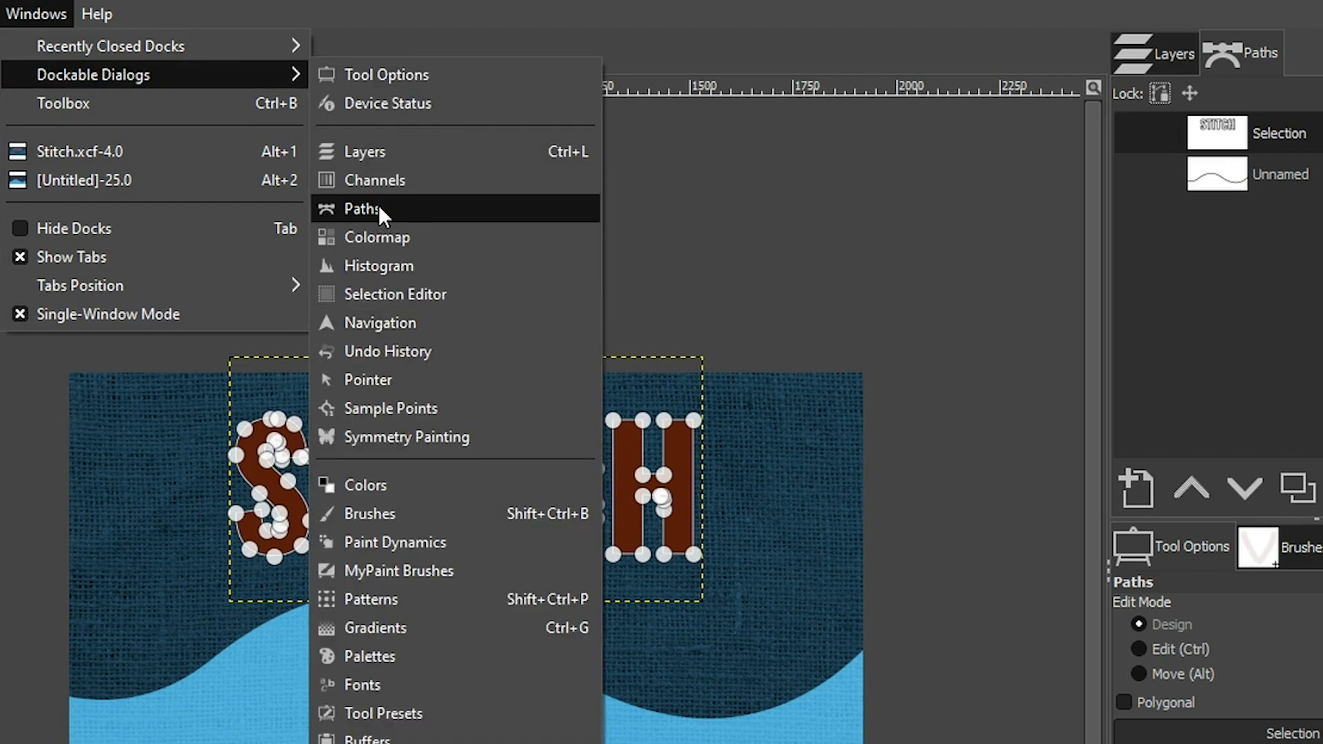
{"action": "left_click", "coordinate": [1242, 44]}
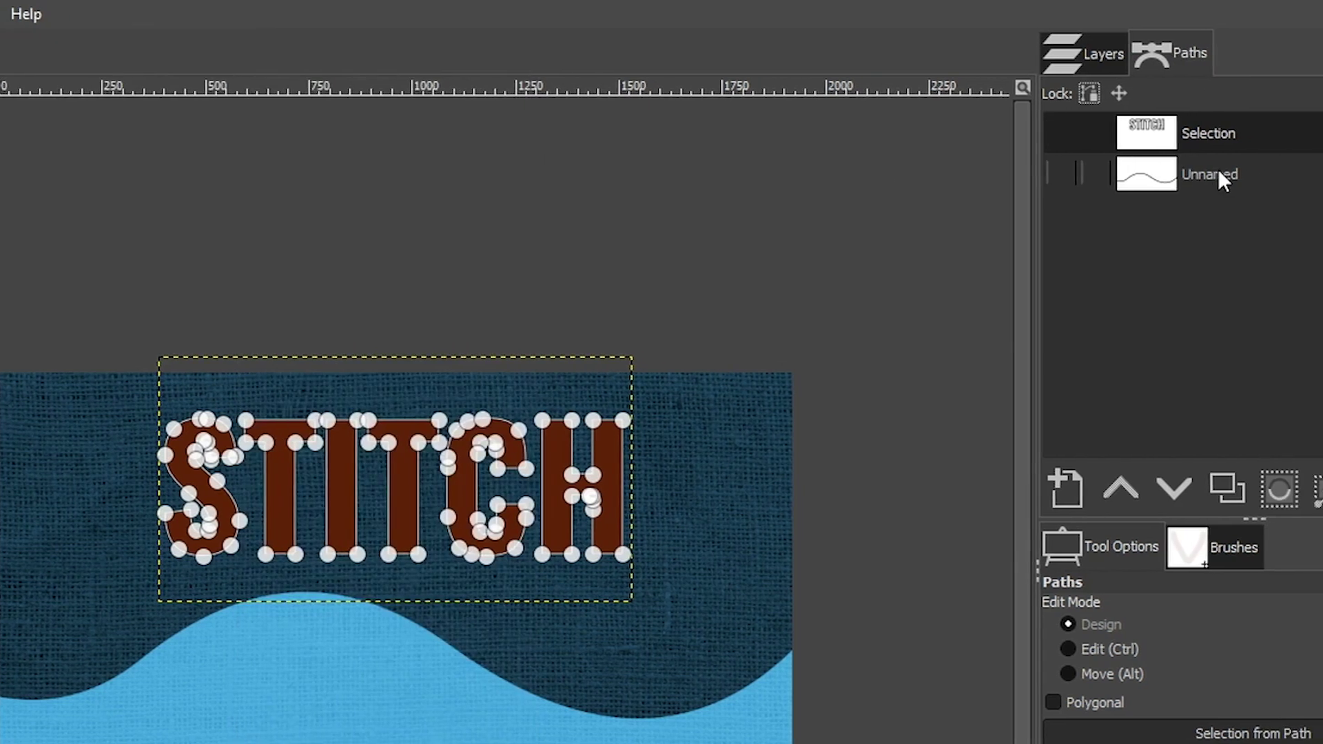
{"action": "left_click", "coordinate": [1220, 176]}
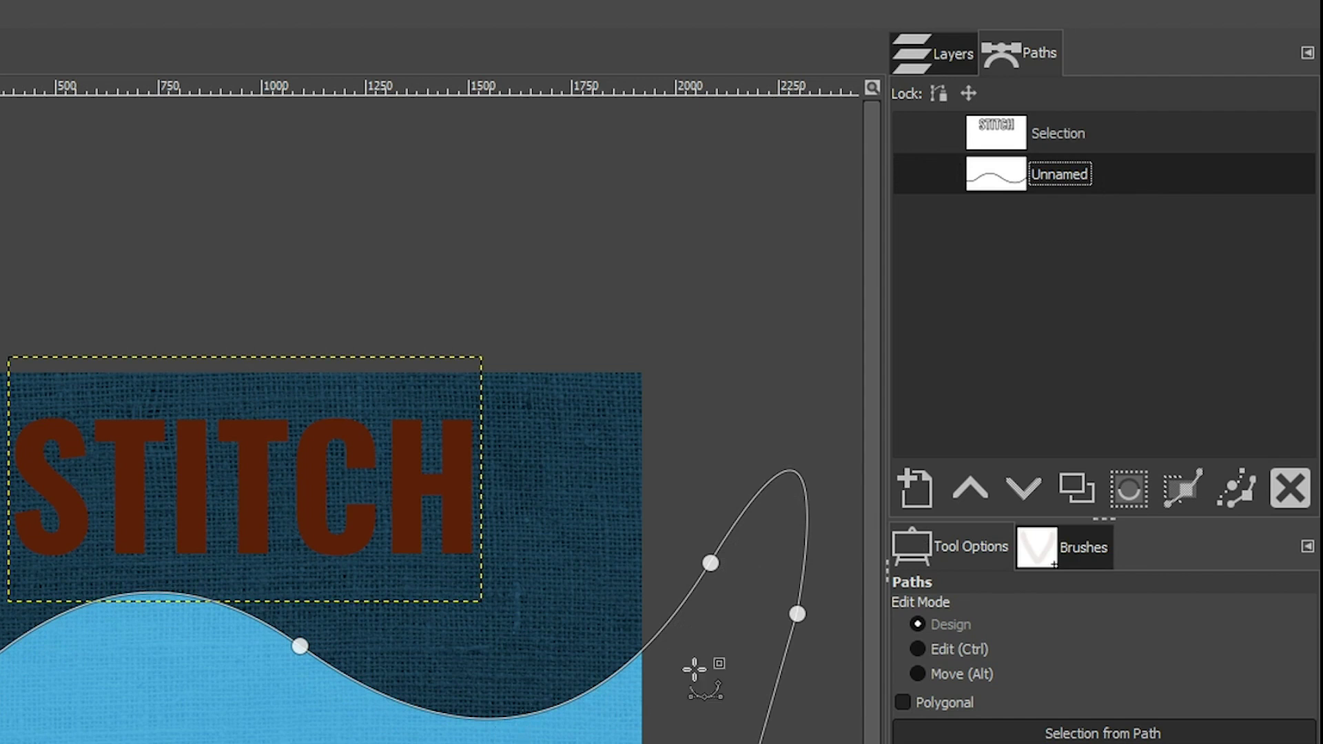
- Rename the wave's Unnamed path as Shape
{"action": "left_click", "coordinate": [1099, 133]}
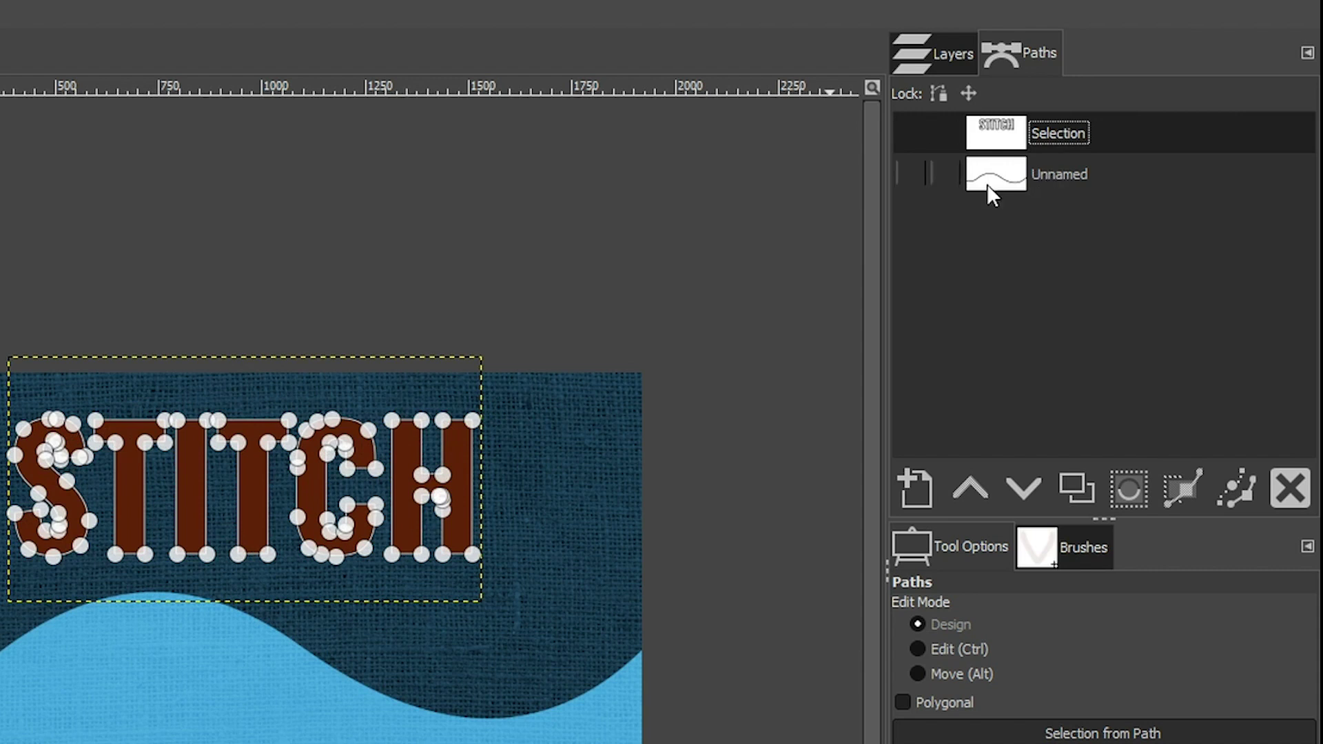
{"action": "left_click", "coordinate": [1067, 175]}
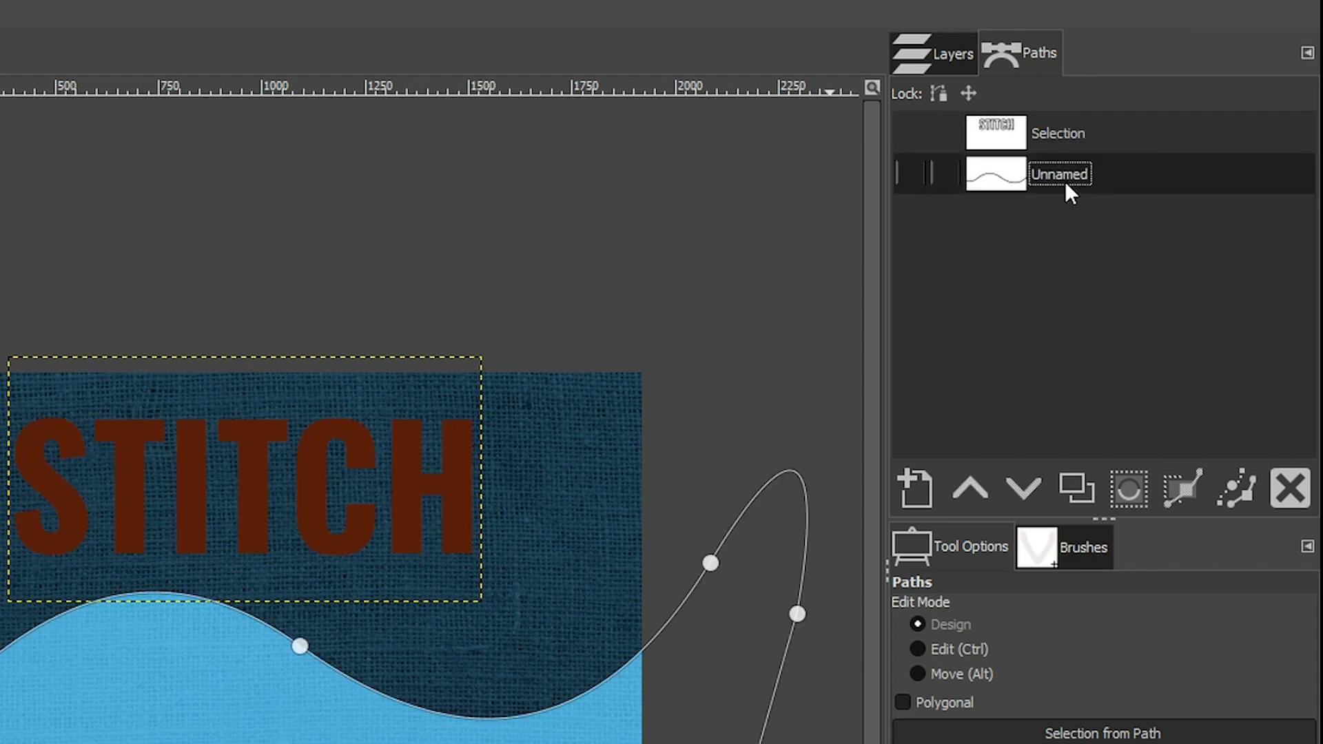
{"action": "double_click", "coordinate": [1058, 173]}
{"action": "type", "text": "Shape"}
{"action": "key", "text": "Return"}
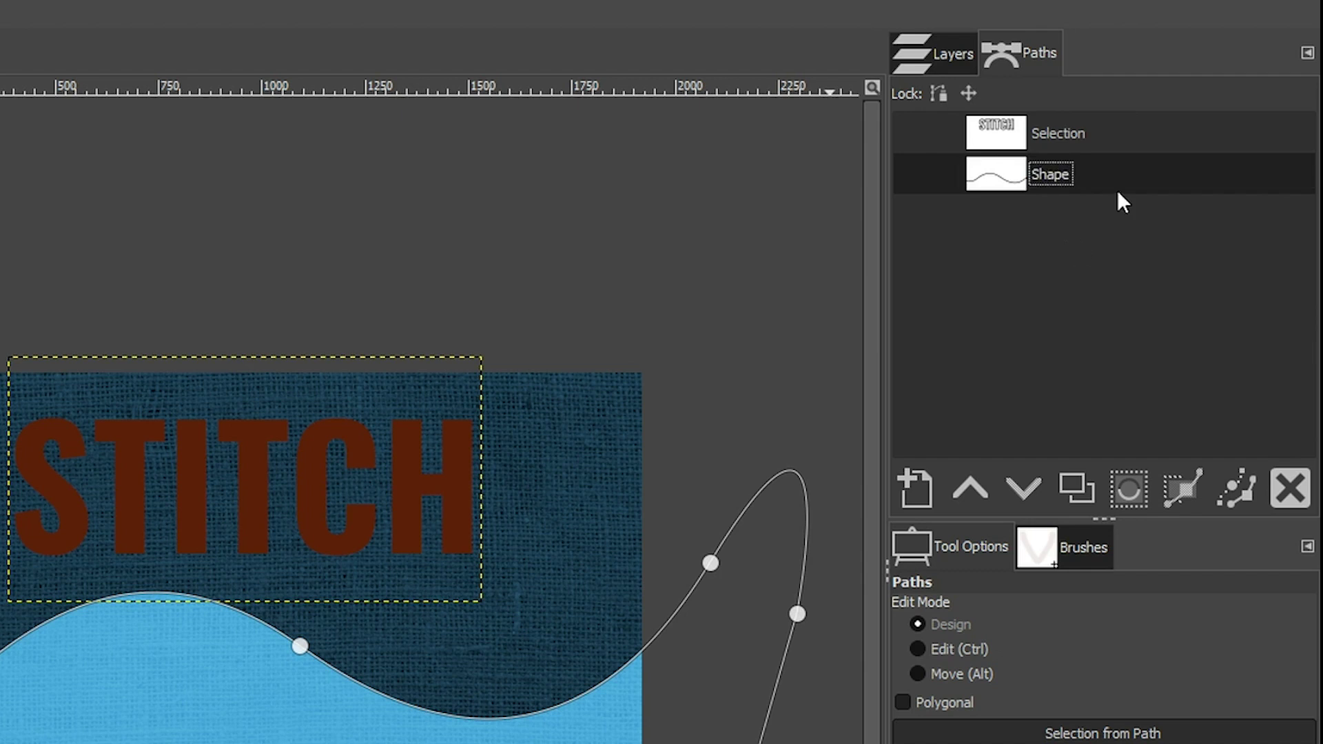
- Rename the lettering's path as Stitch
{"action": "double_click", "coordinate": [1061, 131]}
{"action": "type", "text": "S"}
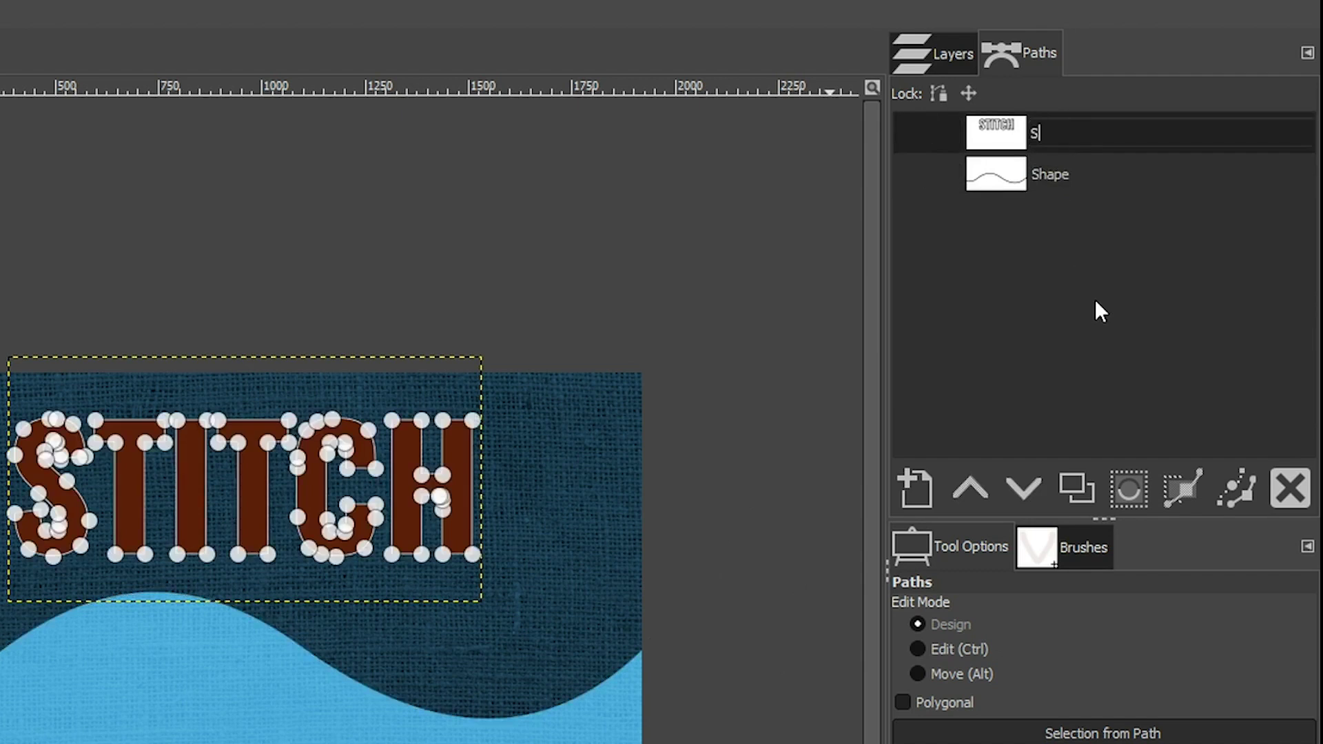
{"action": "type", "text": "titch"}
{"action": "key", "text": "Return"}
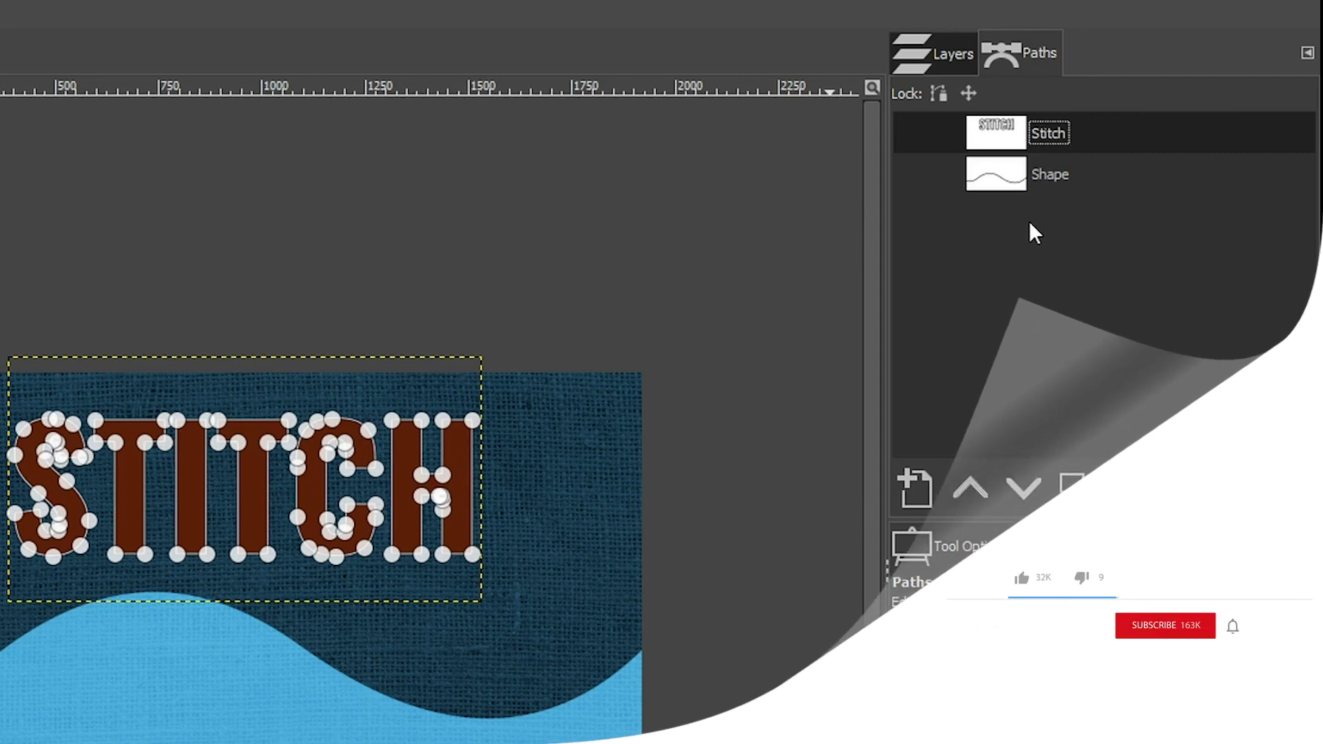
- Return to the list of layers and start a new image 100 px wide and 100 px high
{"action": "left_click", "coordinate": [945, 59]}
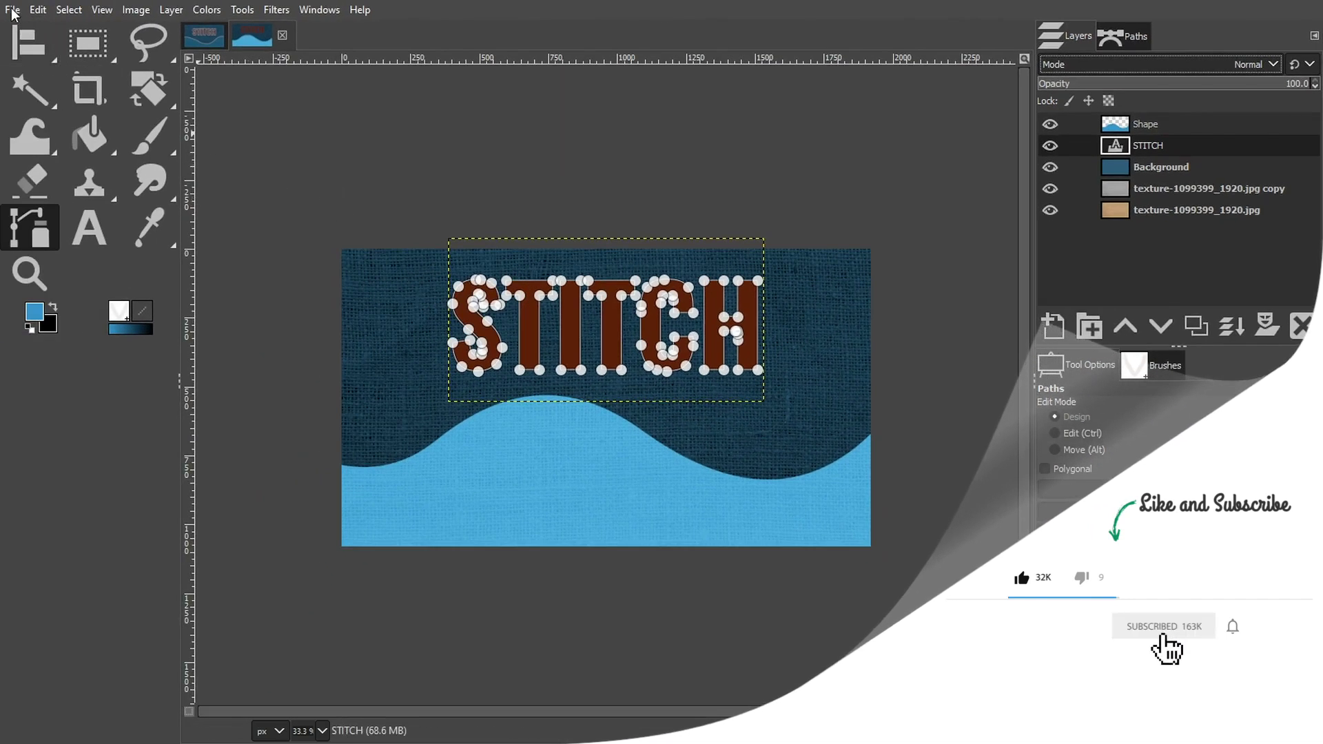
{"action": "key", "text": "alt+f"}
{"action": "key", "text": "Return"}
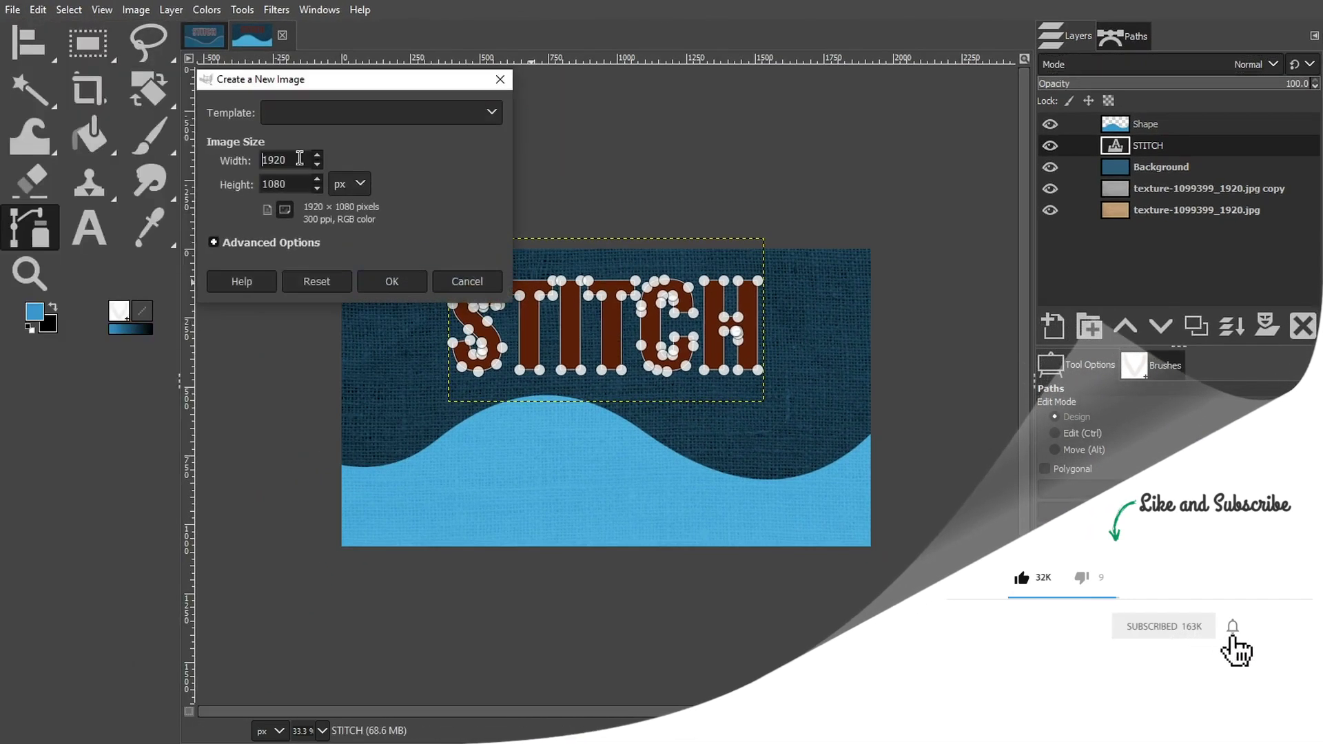
{"action": "double_click", "coordinate": [297, 161]}
{"action": "type", "text": "100"}
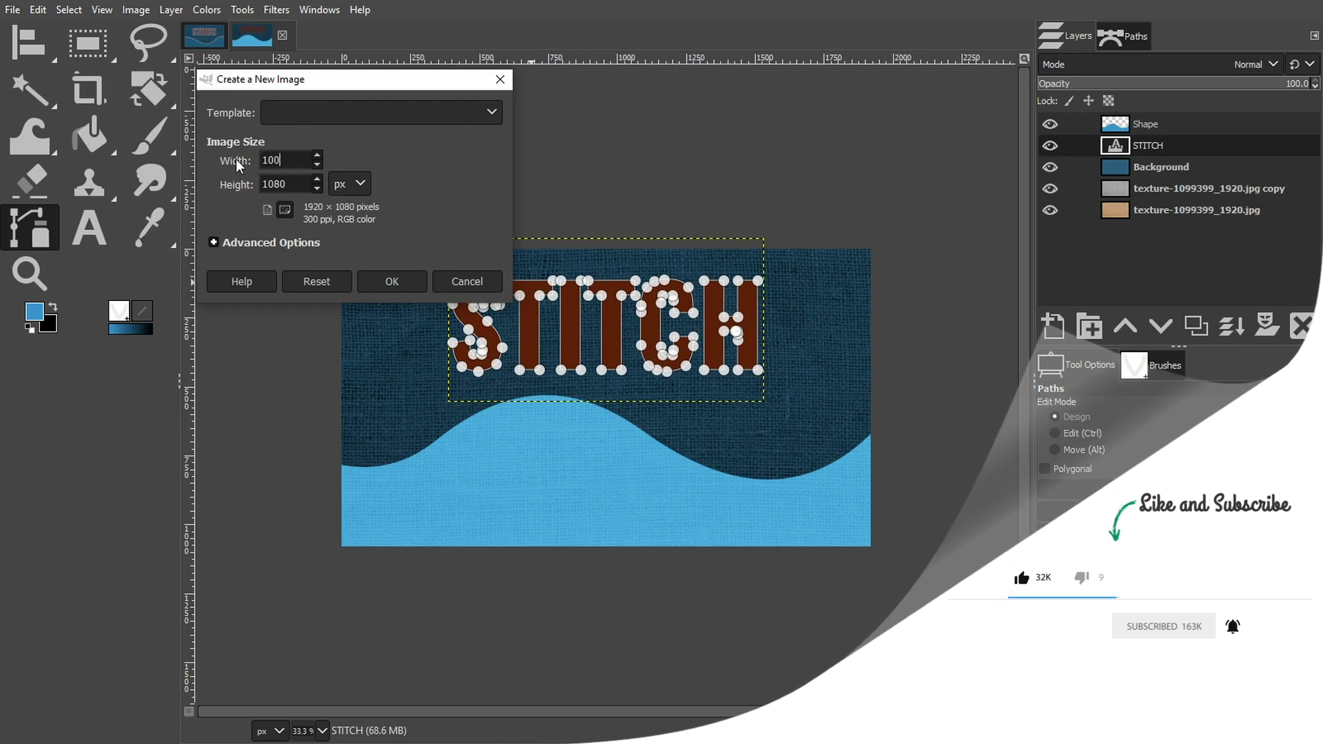
{"action": "key", "text": "Tab"}
{"action": "type", "text": "100"}
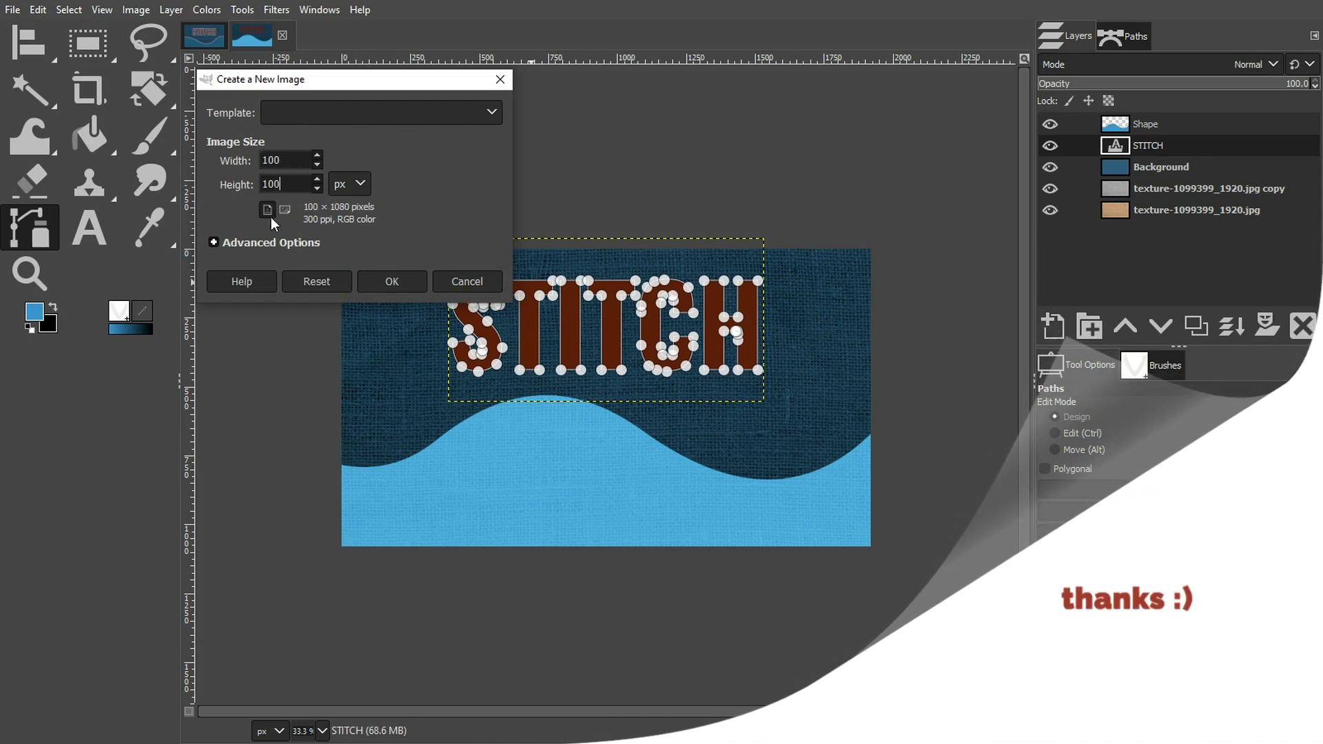
- Set the new image's fill to Foreground color, swap the colors so black is the foreground, and create the image
{"action": "left_click", "coordinate": [295, 243]}
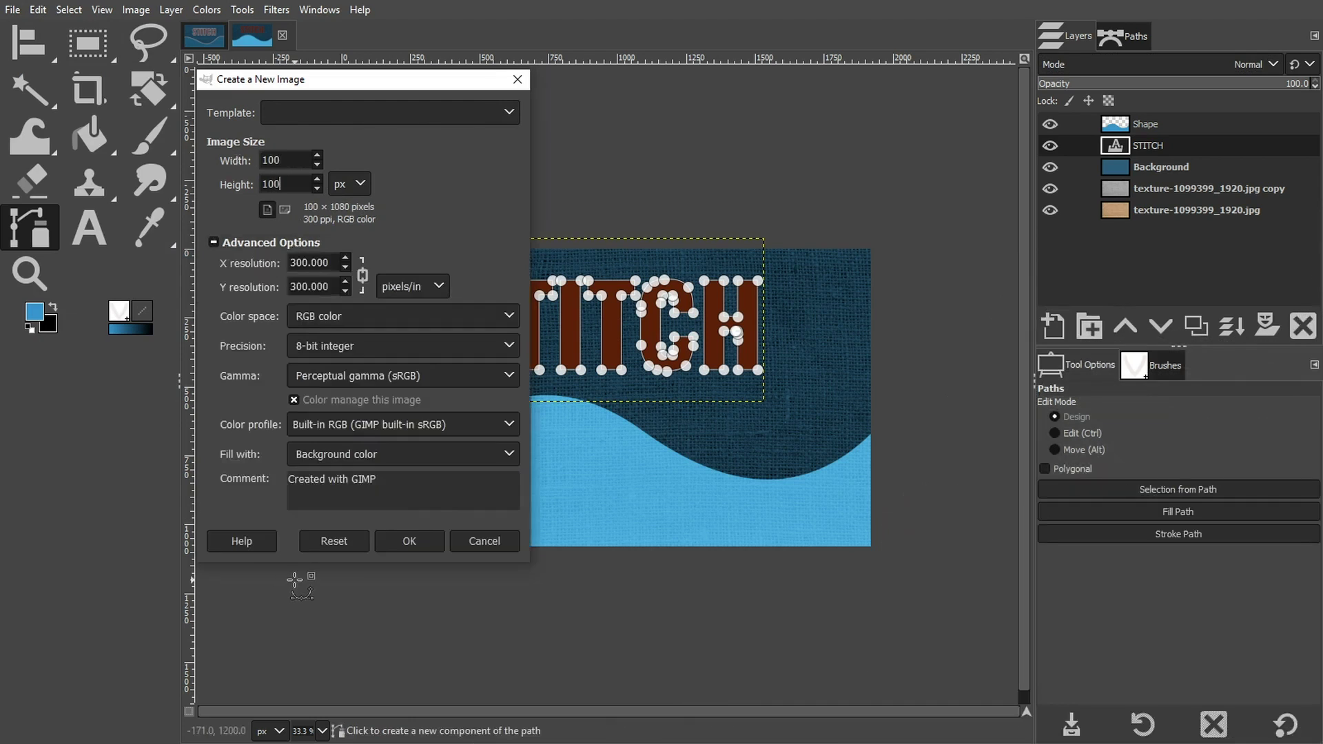
{"action": "left_click", "coordinate": [313, 453]}
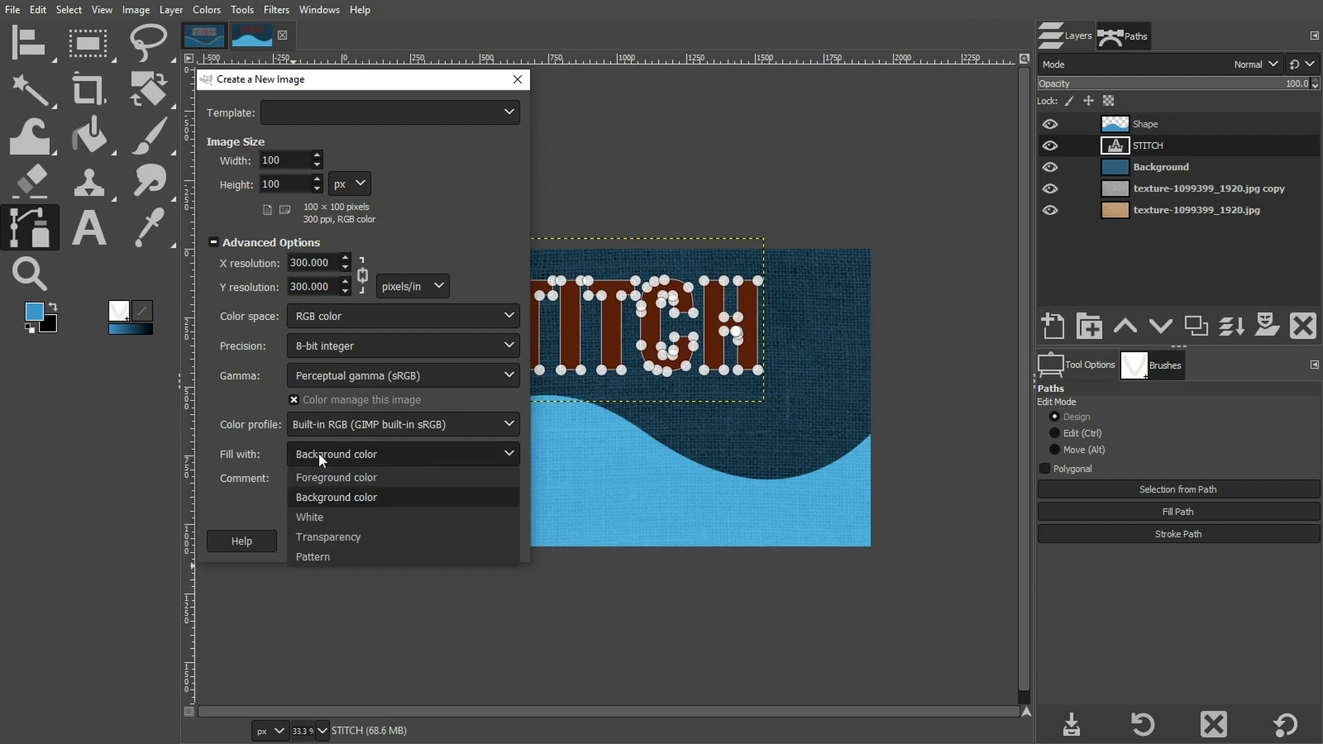
{"action": "left_click", "coordinate": [326, 477]}
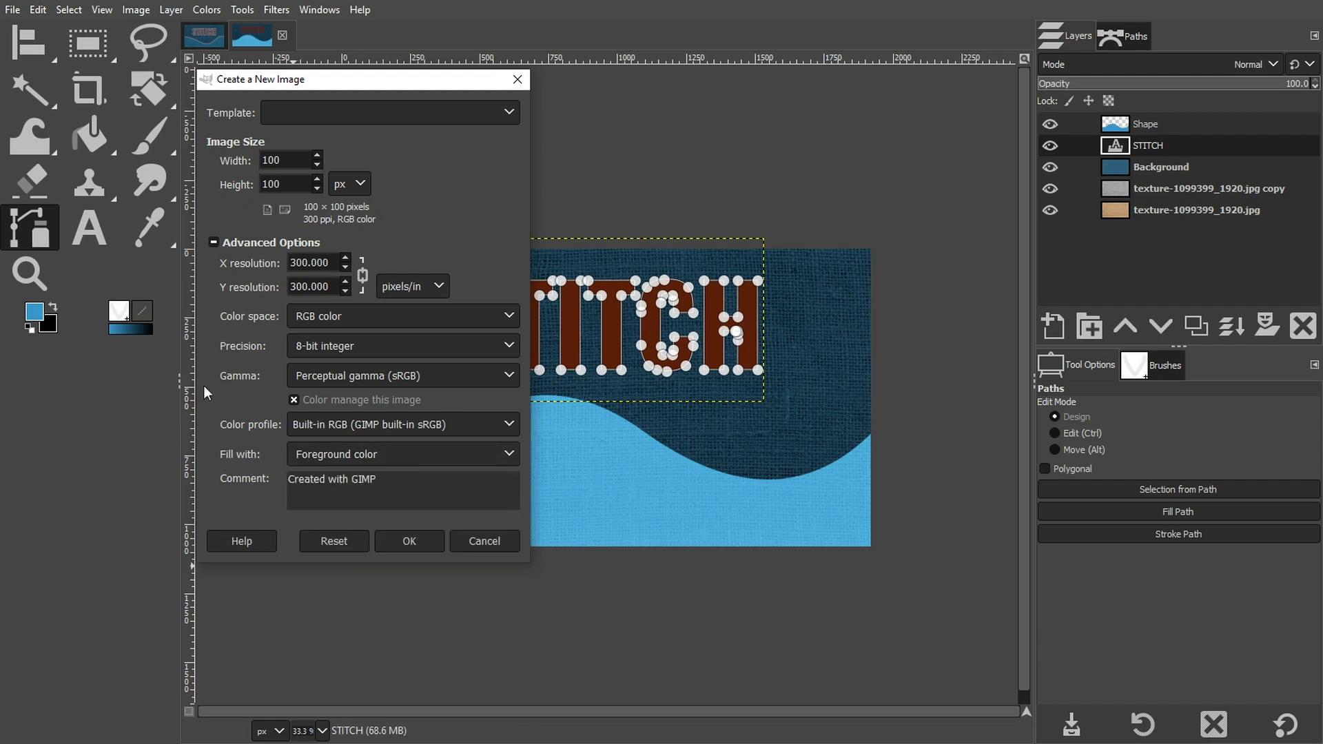
{"action": "left_click", "coordinate": [52, 304]}
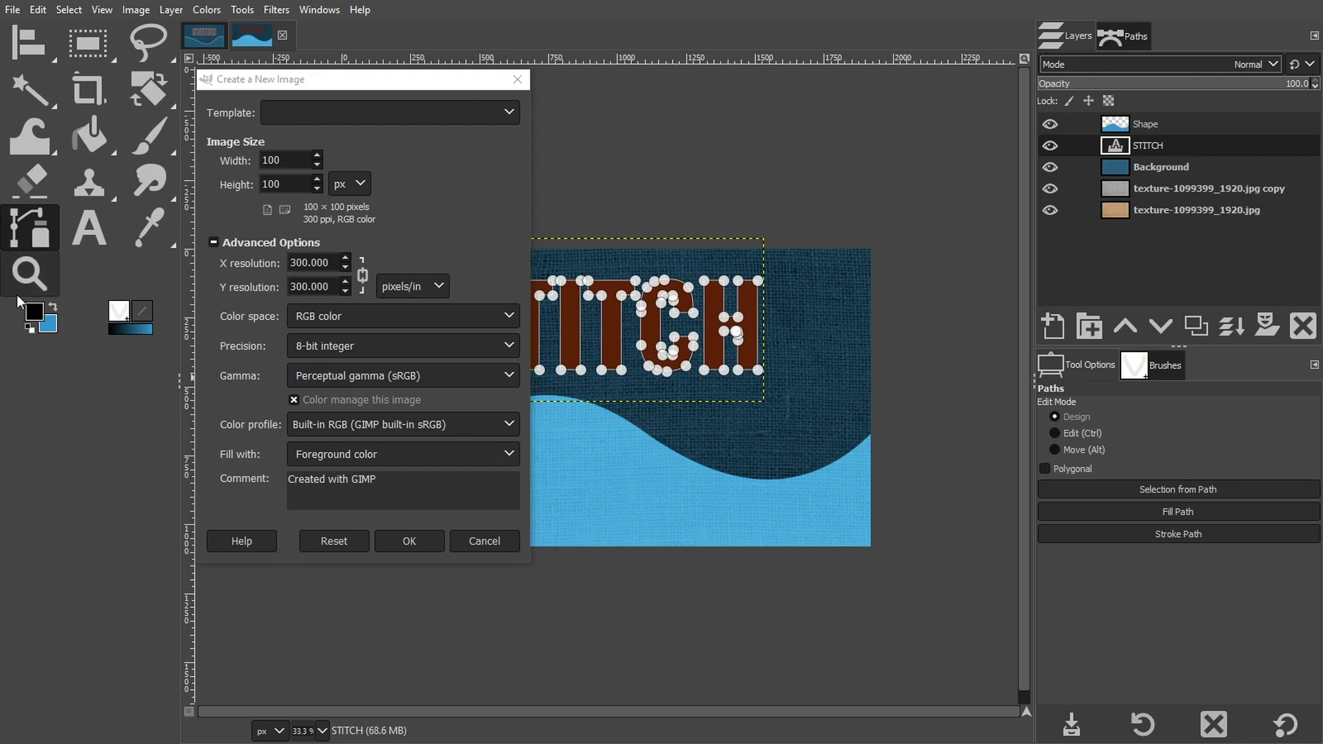
{"action": "left_click", "coordinate": [397, 544]}
- Set the foreground color to the off-white ece2e2 and add a transparent 100 × 100 px layer named Shape above the black background
{"action": "key", "text": "z"}
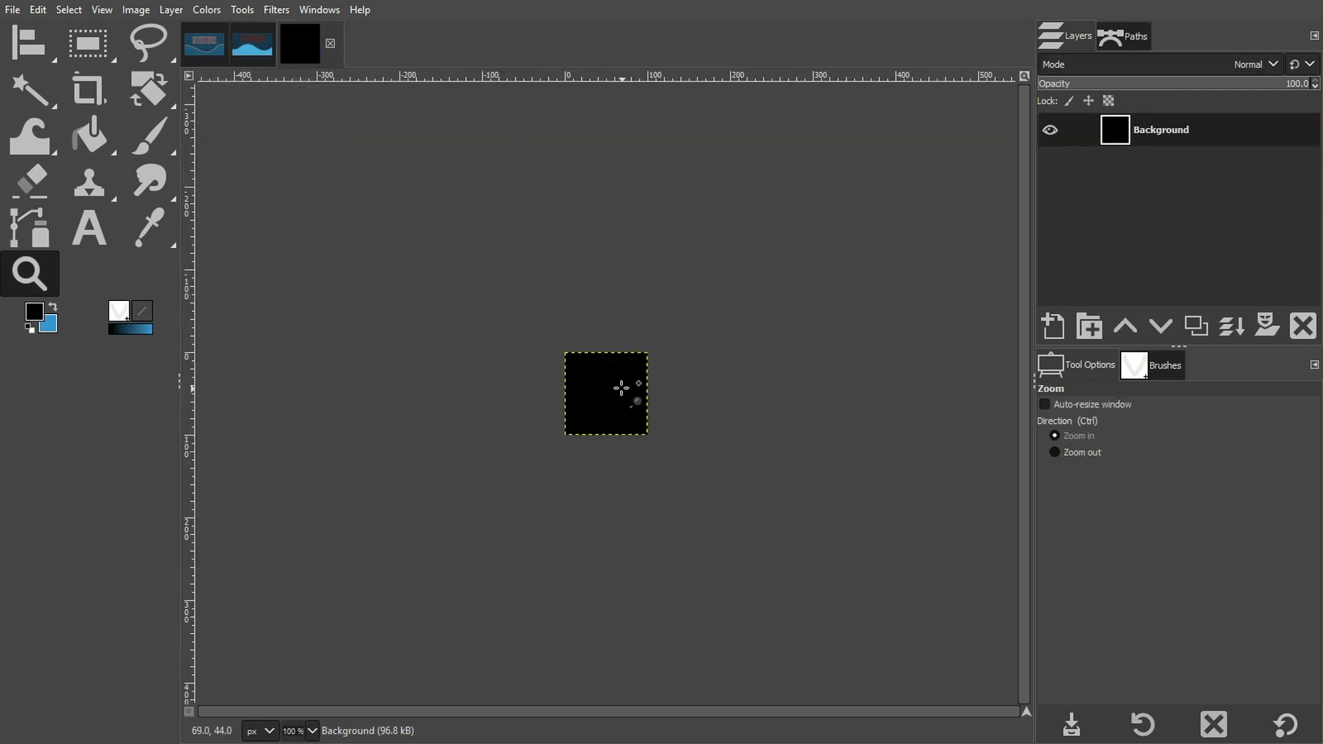
{"action": "left_click", "coordinate": [621, 388]}
{"action": "left_click", "coordinate": [621, 388]}
{"action": "left_click", "coordinate": [621, 388]}
{"action": "left_click", "coordinate": [621, 388]}
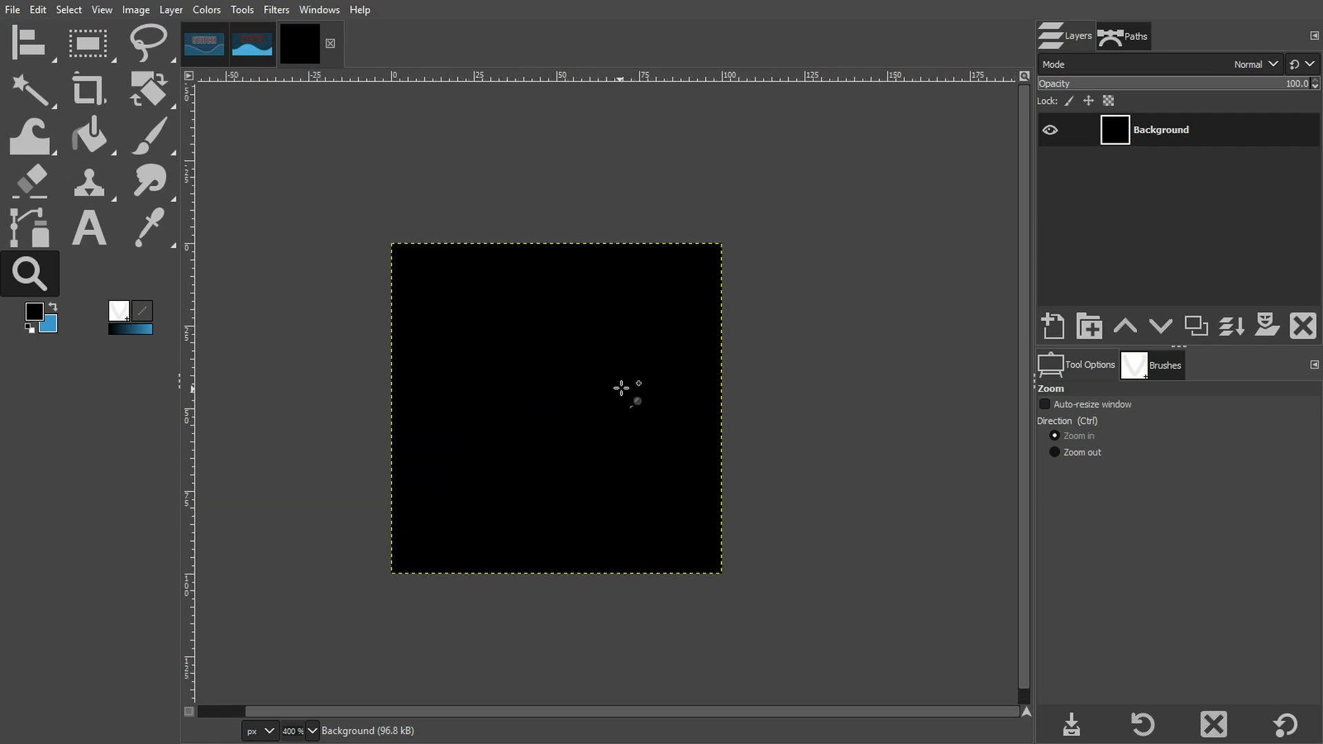
{"action": "left_click_drag", "start_coordinate": [639, 719], "coordinate": [570, 719]}
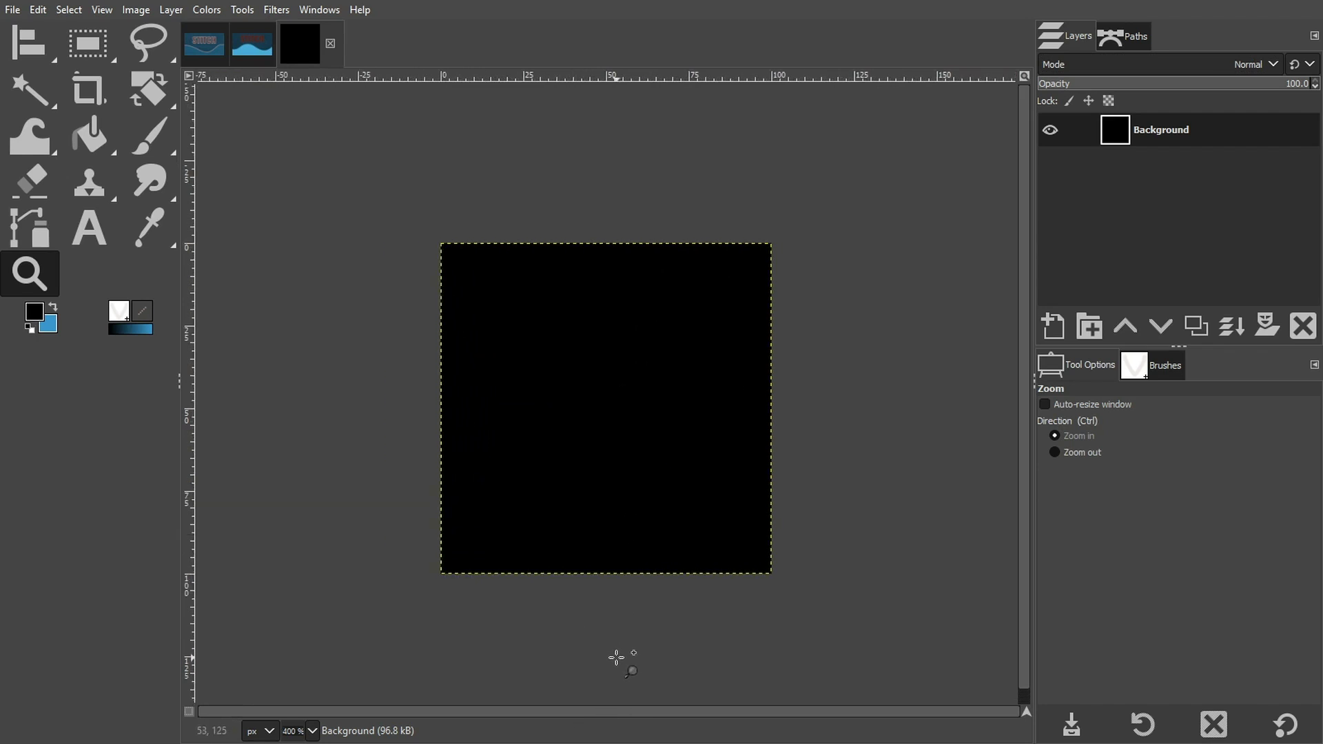
{"action": "scroll", "coordinate": [617, 658], "scroll_direction": "down", "scroll_amount": 1}
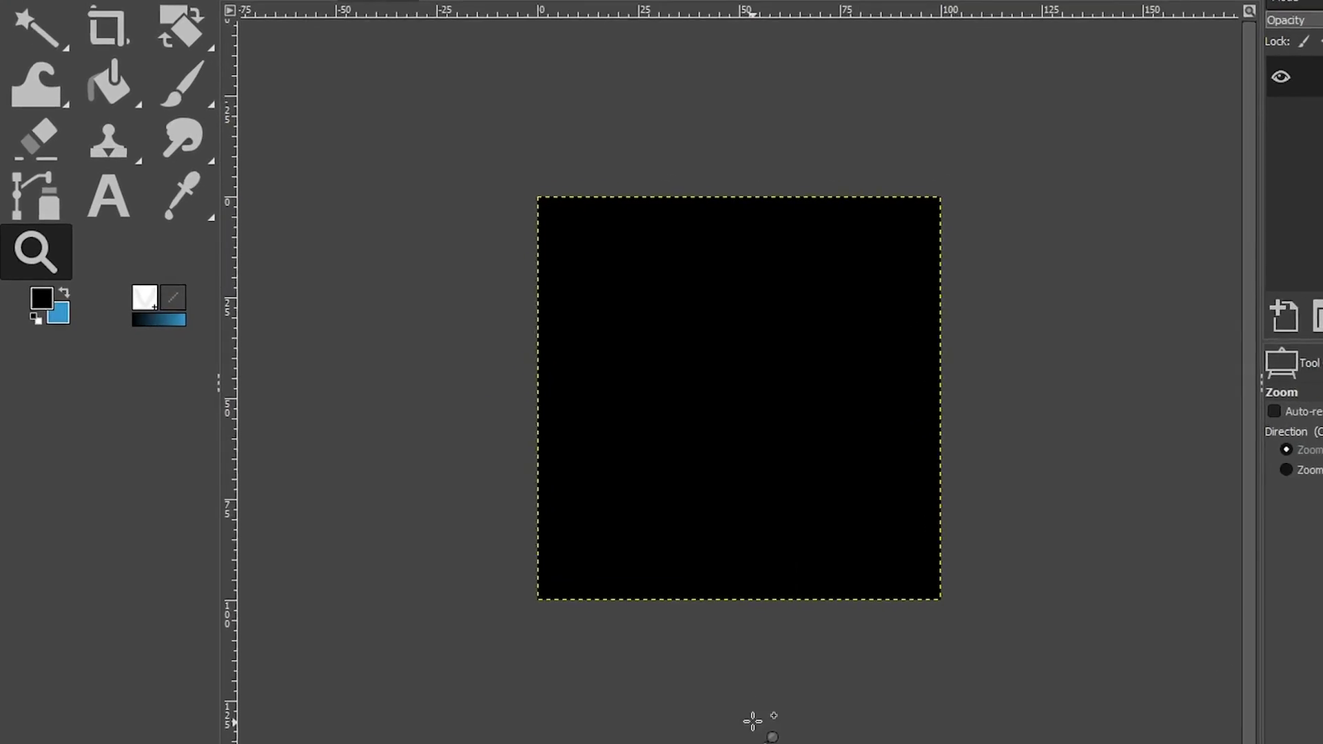
{"action": "left_click", "coordinate": [56, 279]}
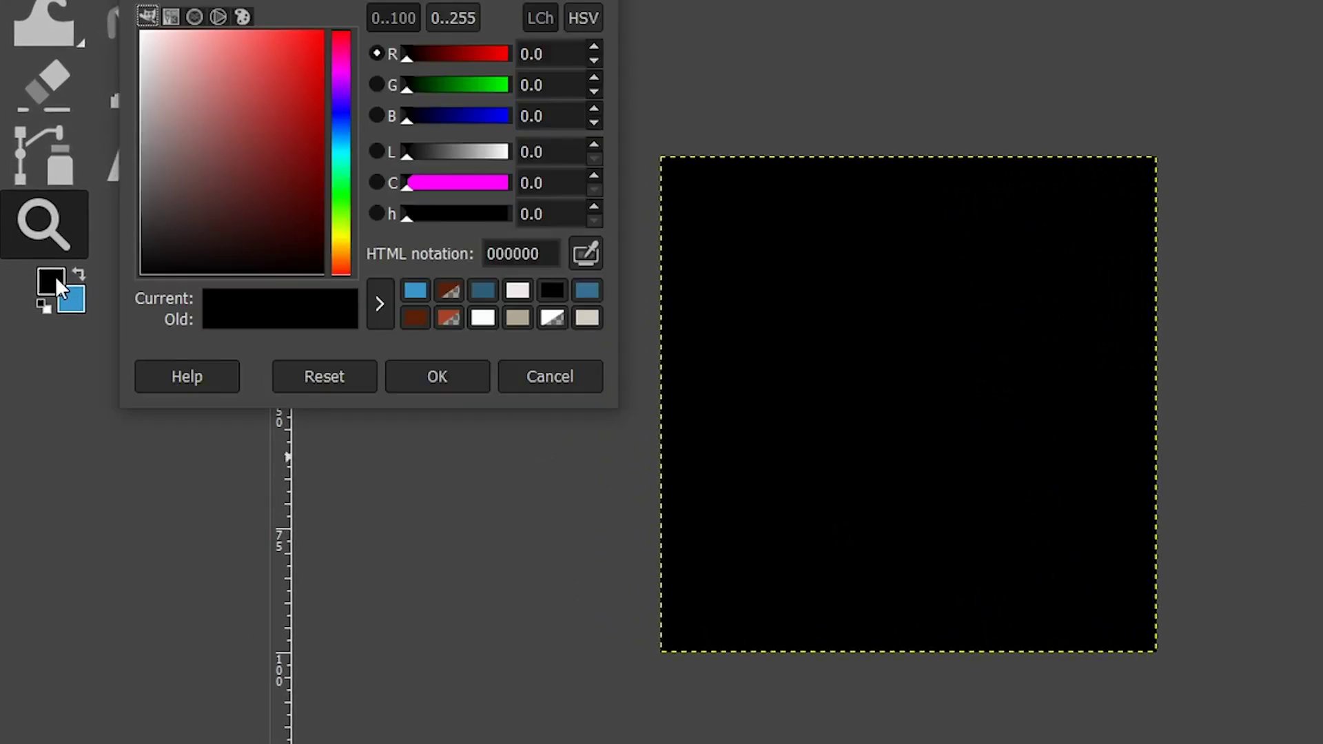
{"action": "left_click", "coordinate": [146, 49]}
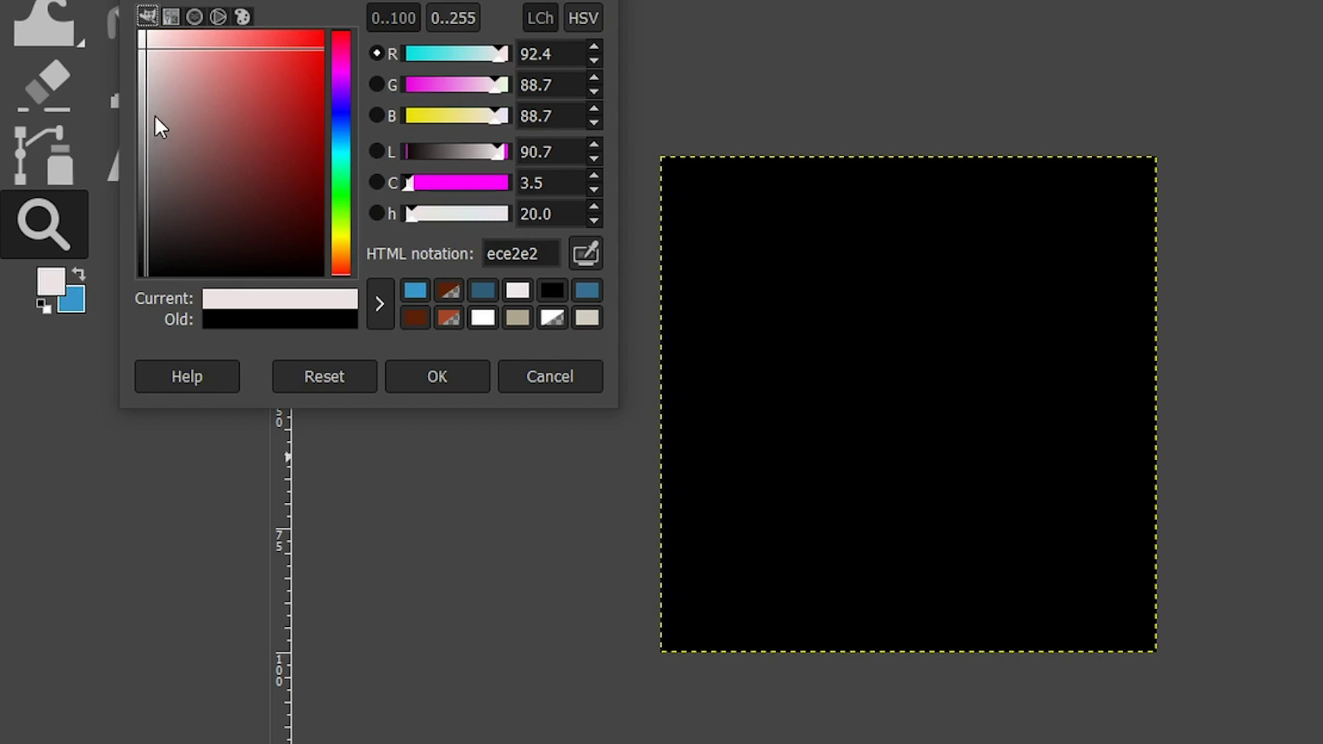
{"action": "left_click", "coordinate": [437, 378]}
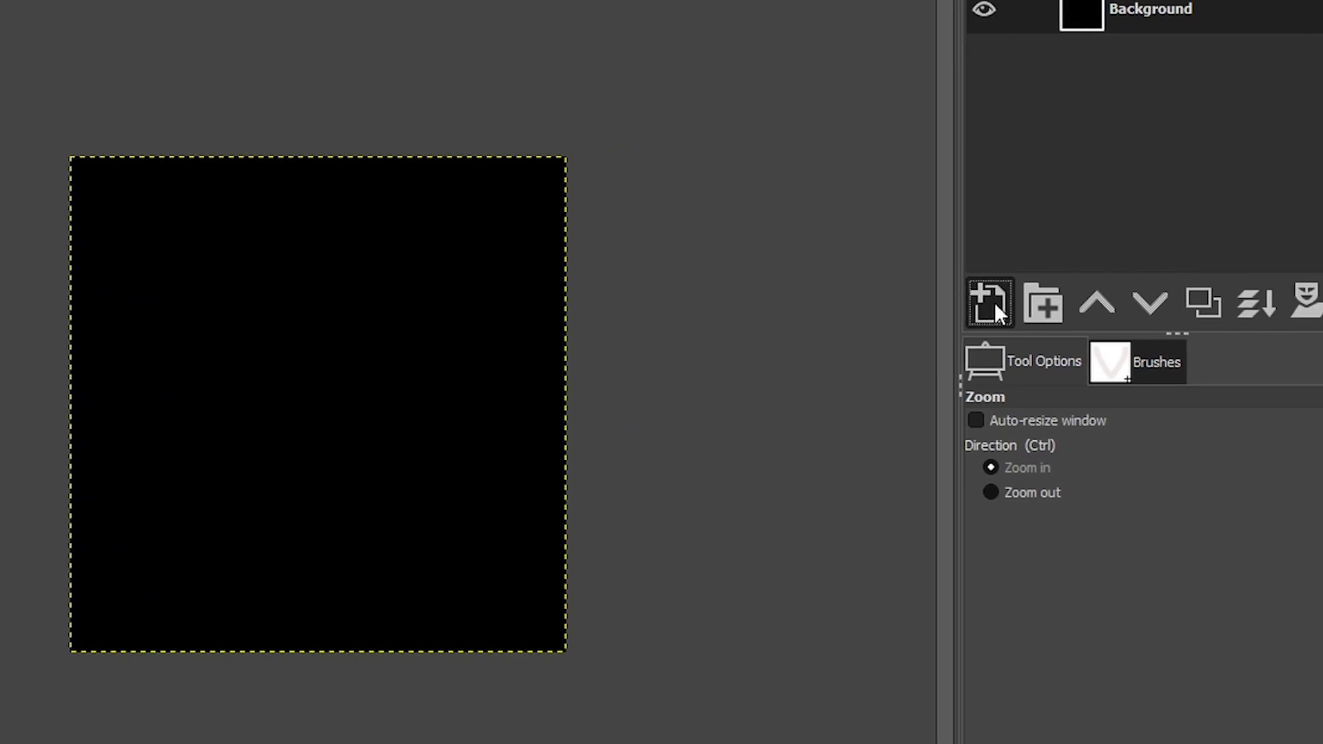
{"action": "left_click", "coordinate": [992, 305]}
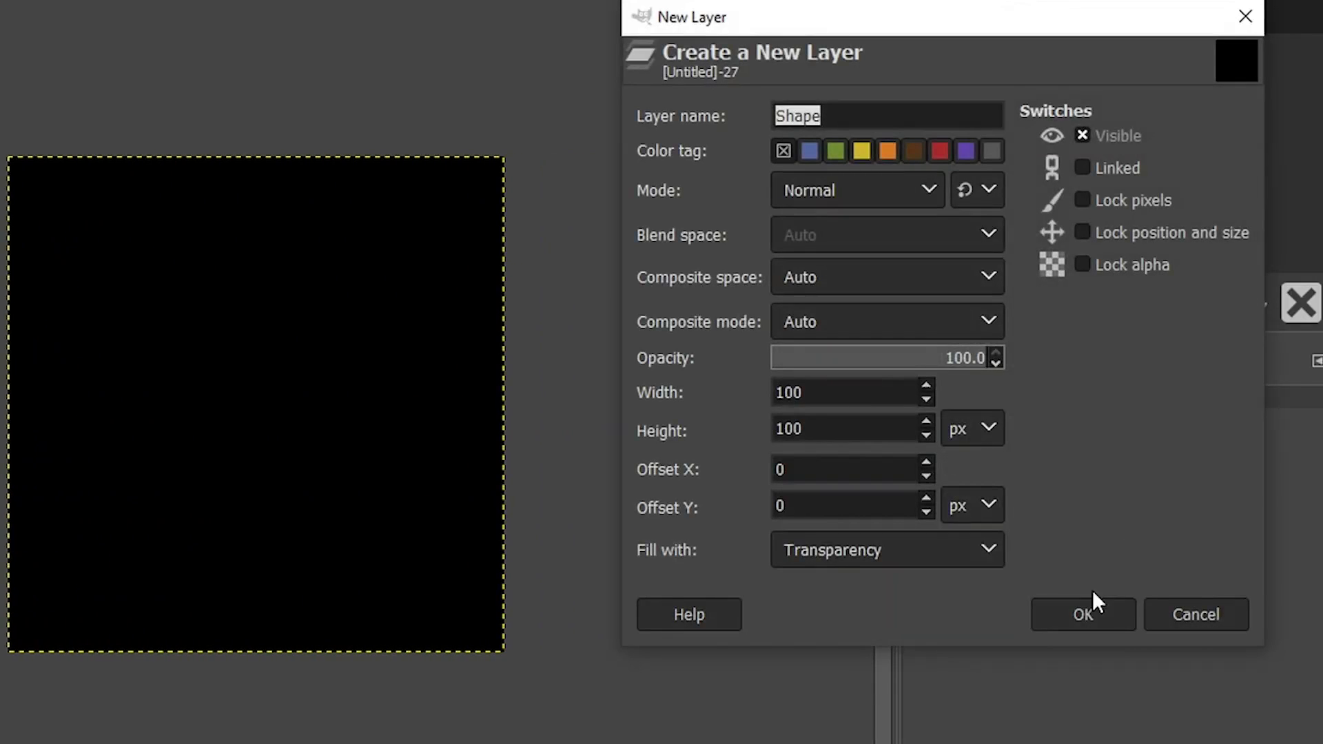
{"action": "left_click", "coordinate": [1079, 614]}
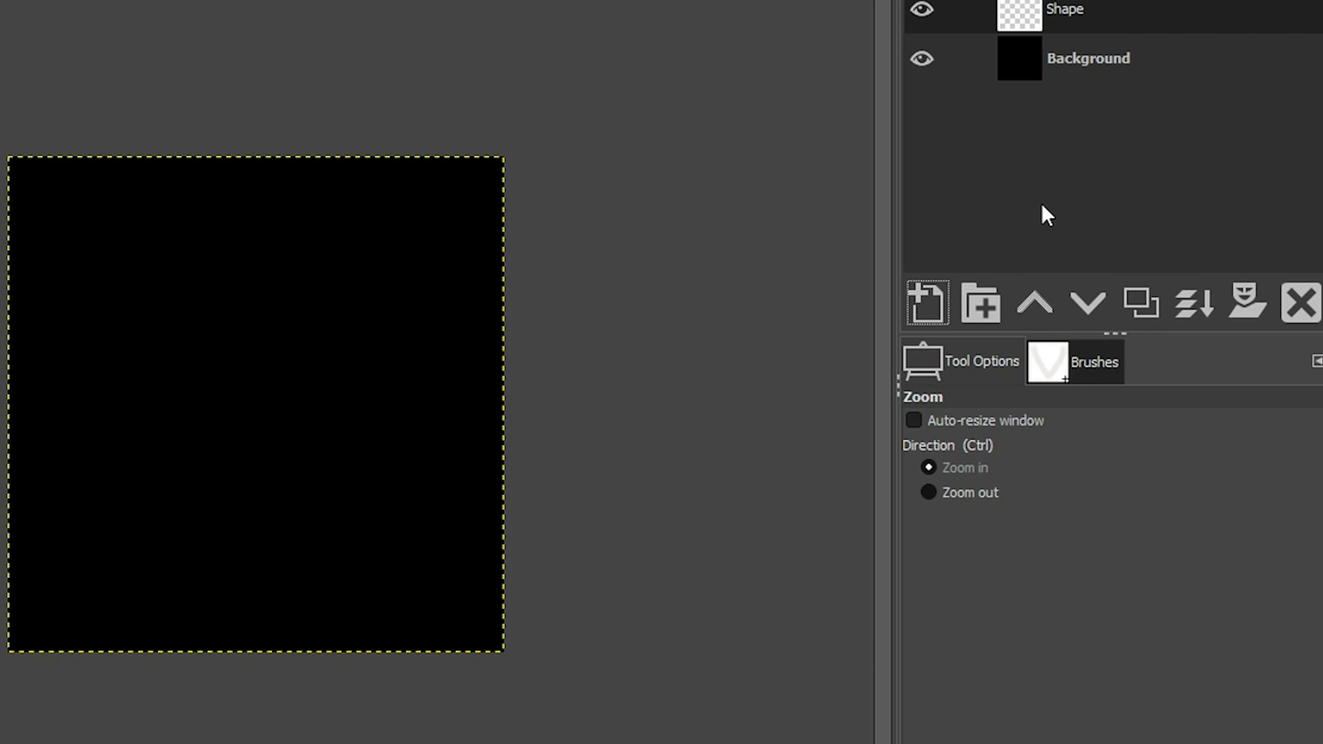
- Paint a V-shaped stroke across the new Shape layer with the Paintbrush, using the 2. Hardness 050 brush at size 22
{"action": "left_click", "coordinate": [1074, 362]}
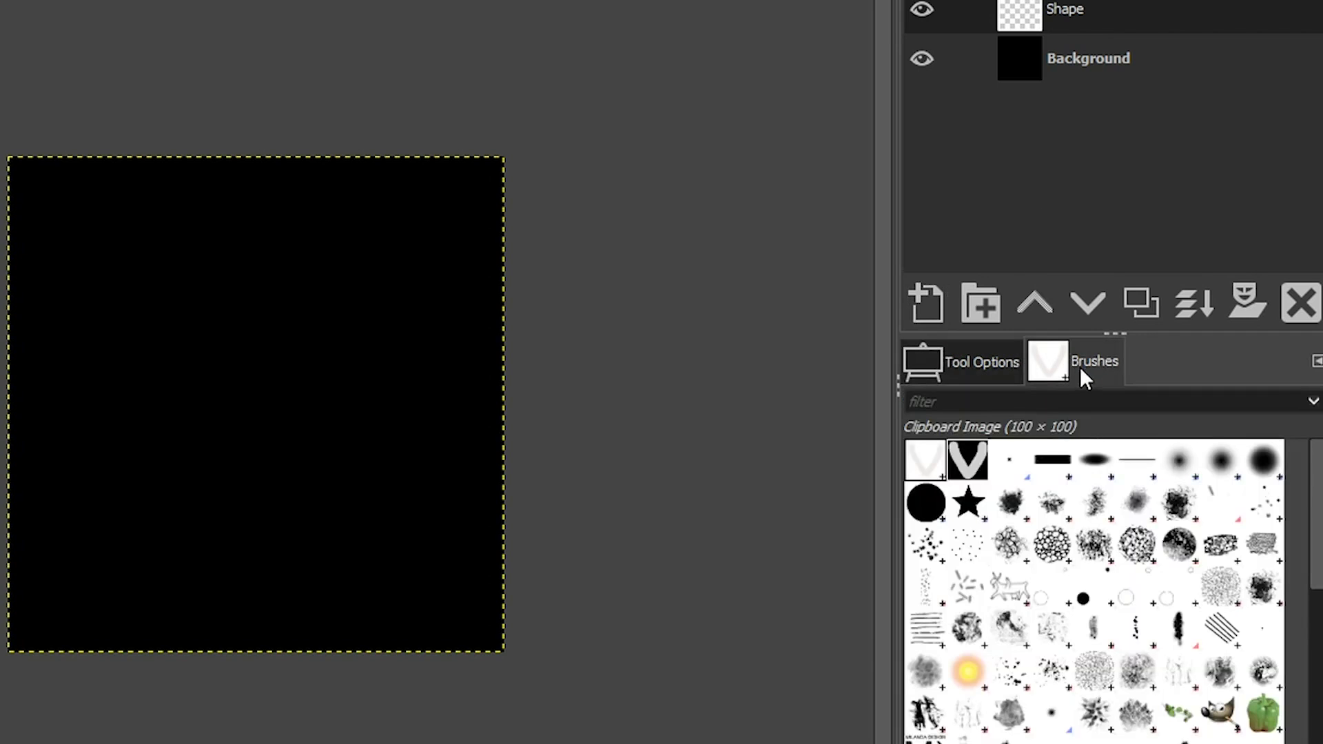
{"action": "left_click", "coordinate": [1224, 465]}
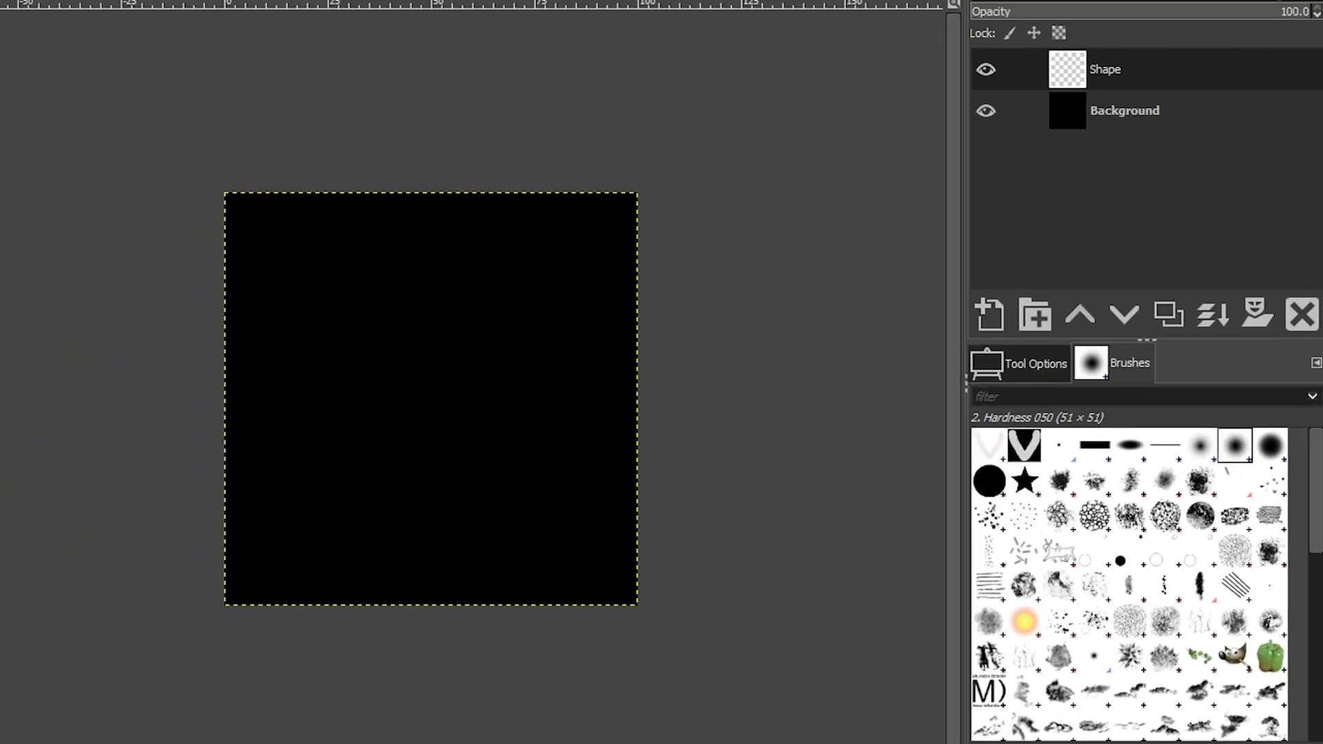
{"action": "key", "text": "p"}
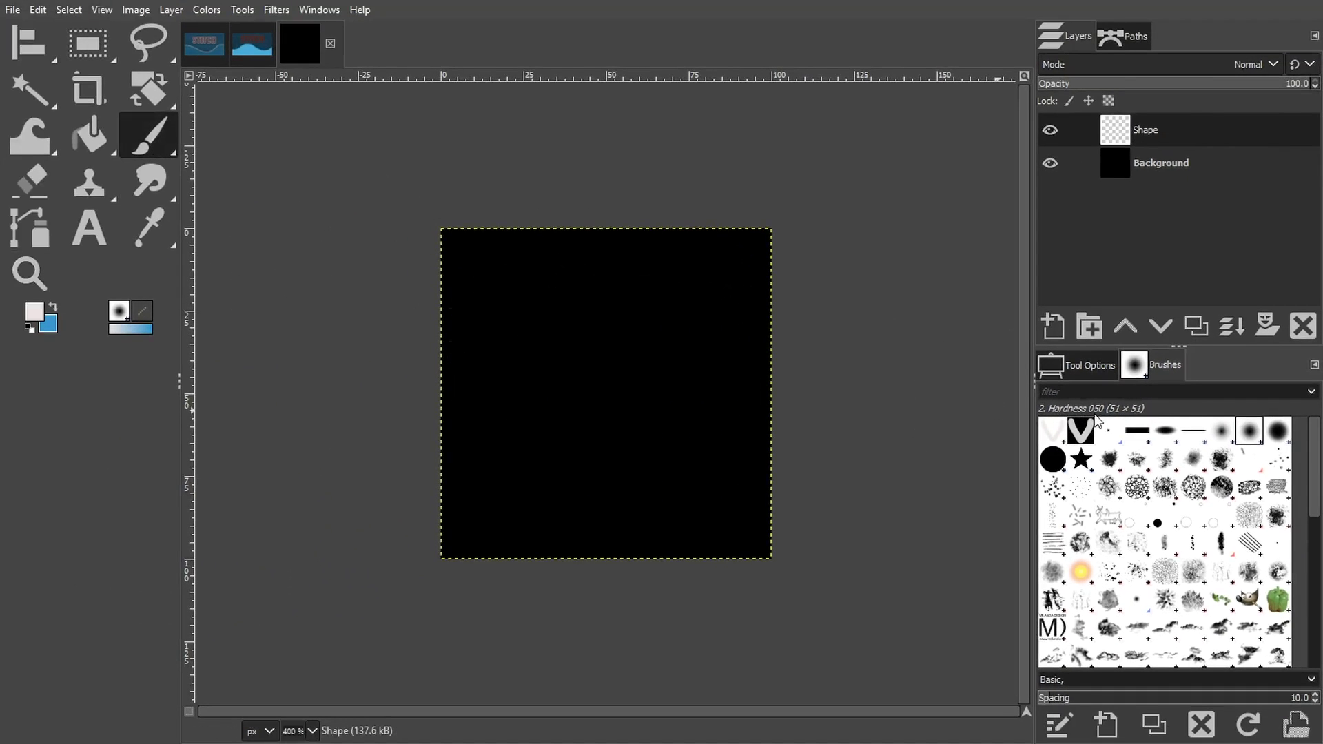
{"action": "left_click", "coordinate": [1082, 366]}
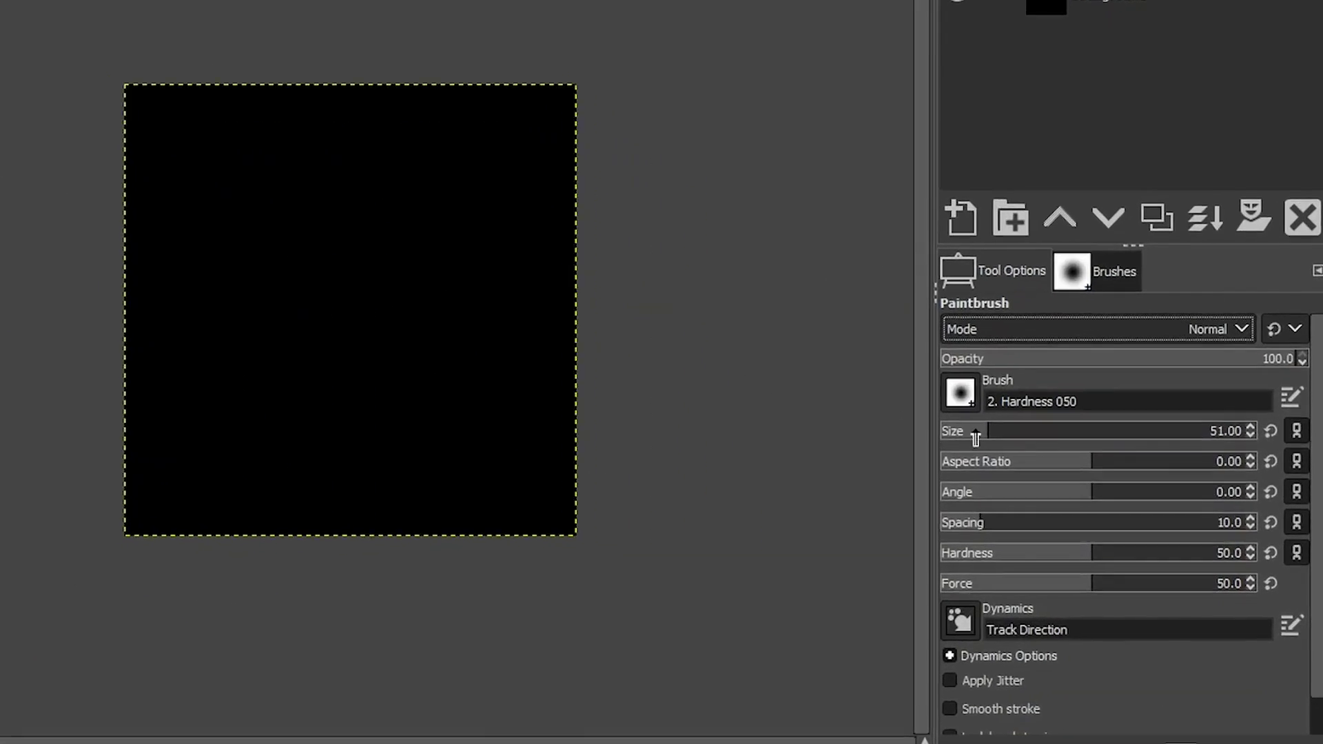
{"action": "left_click_drag", "start_coordinate": [977, 437], "coordinate": [1225, 439]}
{"action": "type", "text": "391"}
{"action": "key", "text": "Return"}
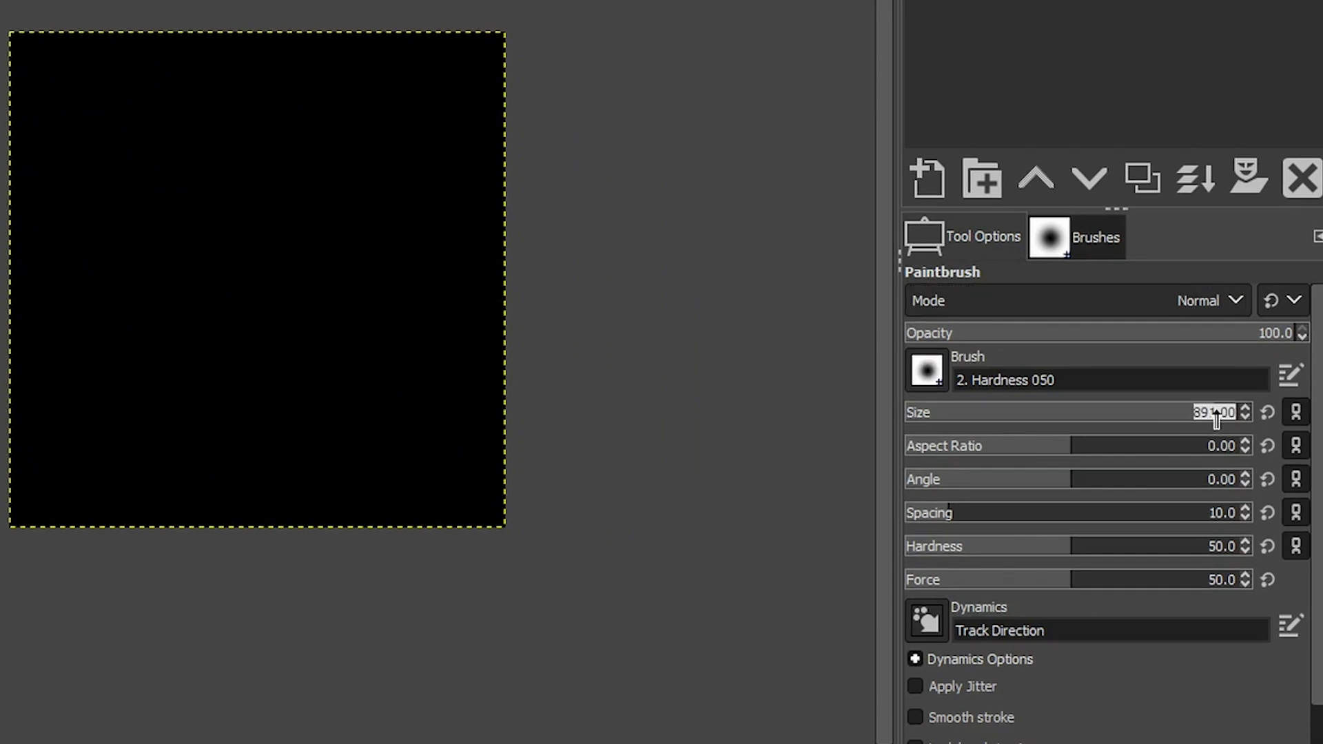
{"action": "type", "text": "22"}
{"action": "key", "text": "Tab"}
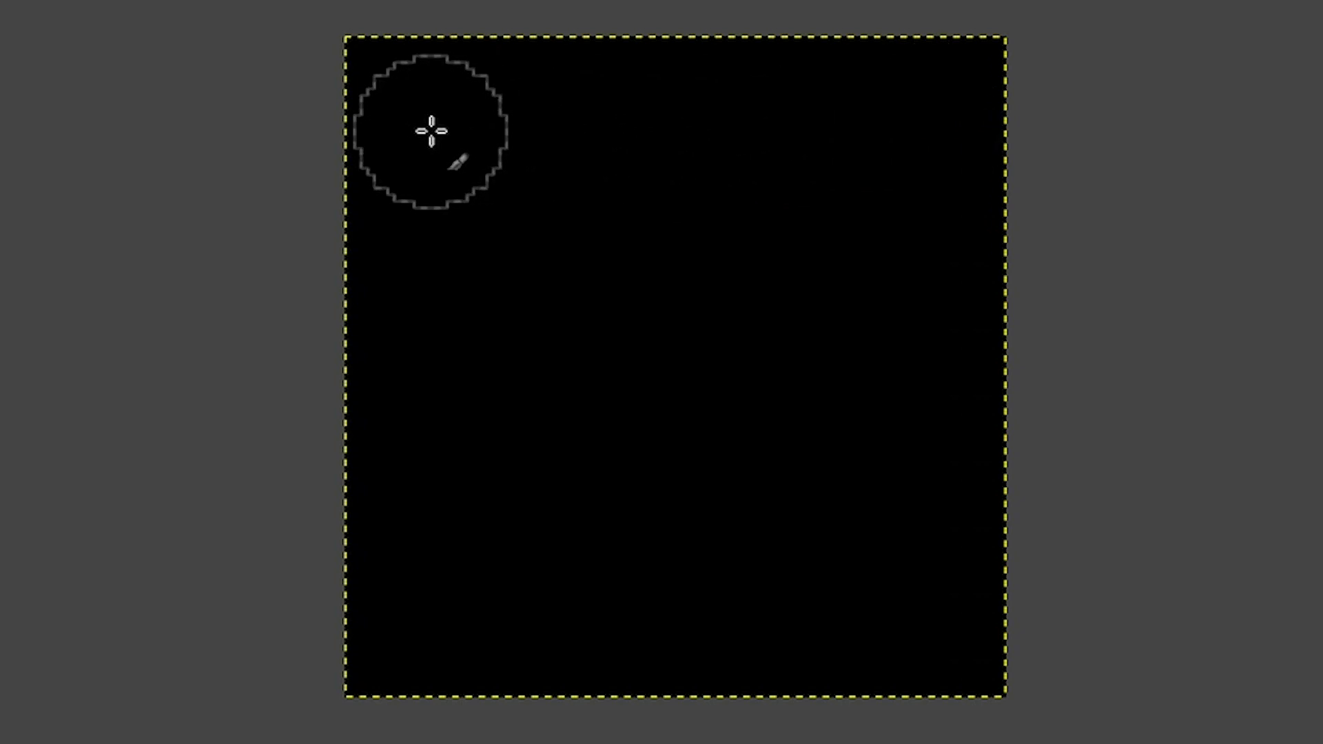
{"action": "mouse_move", "coordinate": [437, 127]}
{"action": "left_mouse_down"}
{"action": "mouse_move", "coordinate": [460, 246]}
{"action": "mouse_move", "coordinate": [525, 402]}
{"action": "mouse_move", "coordinate": [635, 559]}
{"action": "mouse_move", "coordinate": [693, 604]}
{"action": "mouse_move", "coordinate": [768, 531]}
{"action": "mouse_move", "coordinate": [863, 381]}
{"action": "mouse_move", "coordinate": [919, 127]}
{"action": "left_mouse_up"}
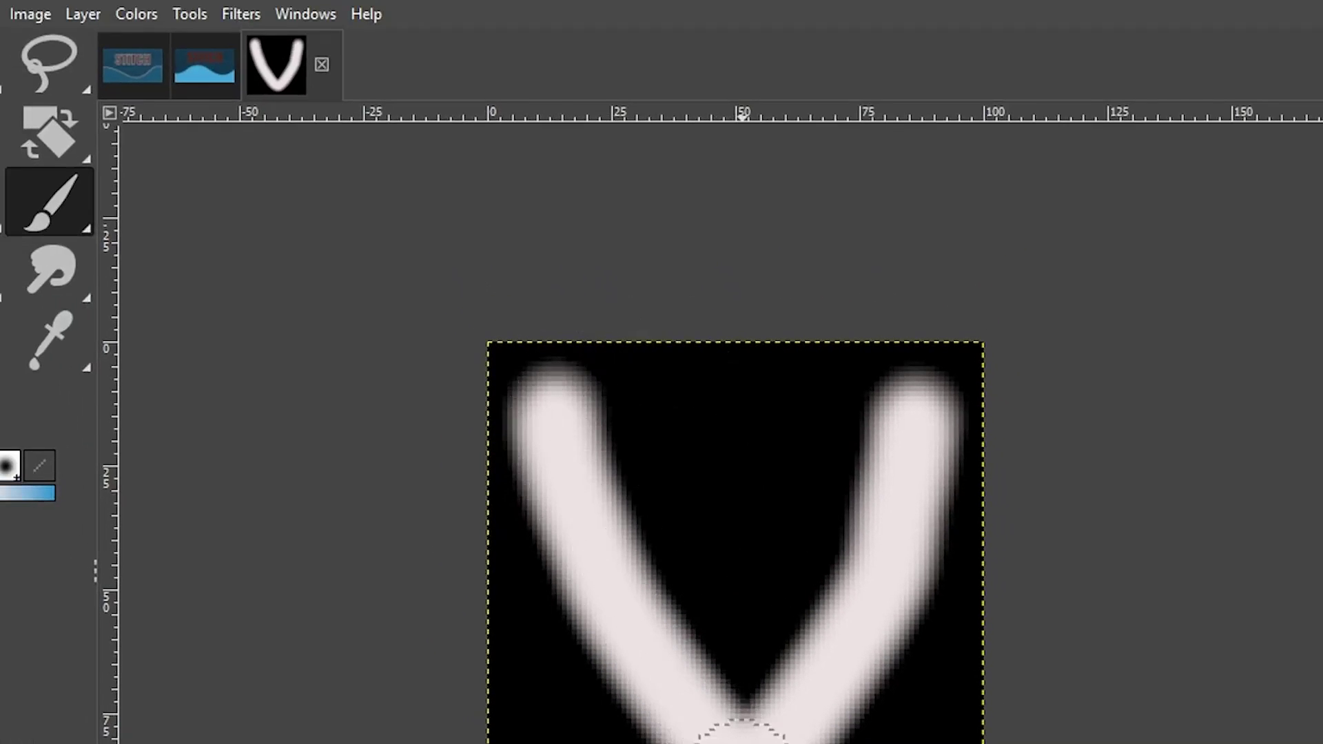
- Add a vertical guide at 50% of the V image and turn on the display of guides
{"action": "left_click", "coordinate": [24, 9]}
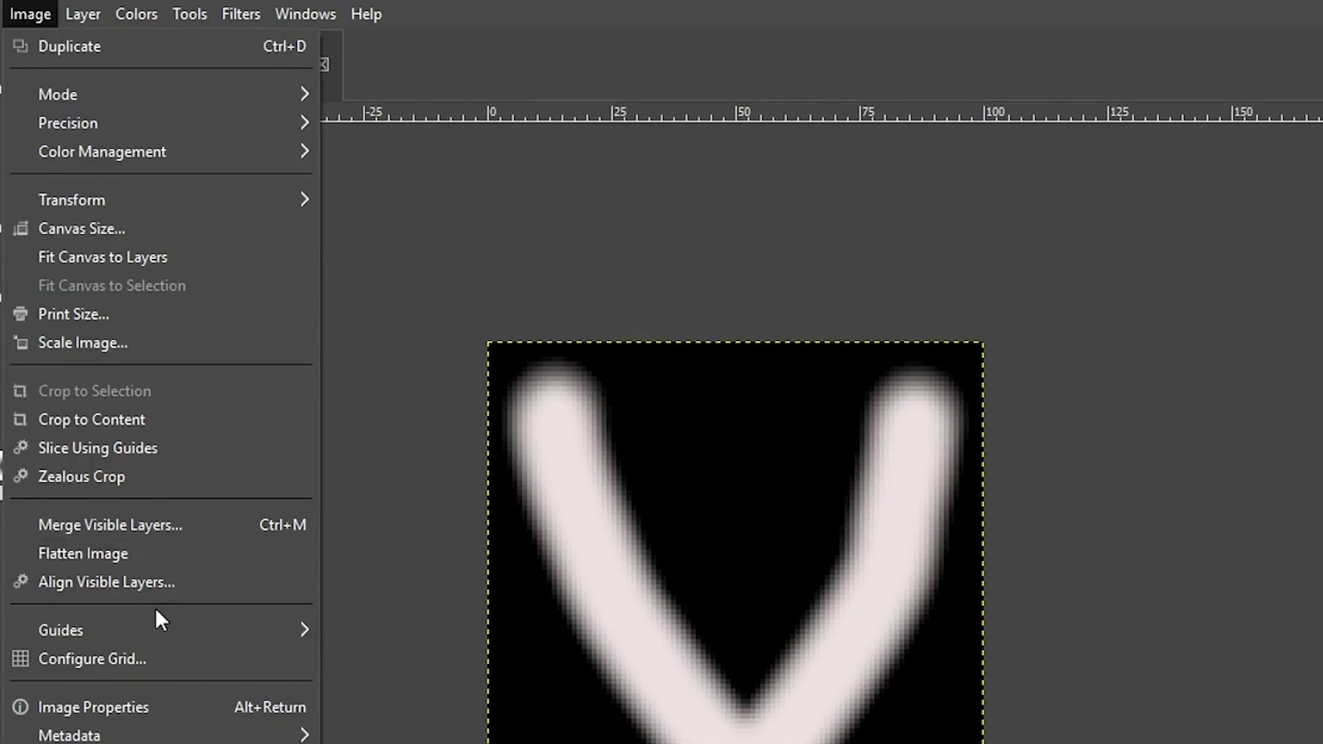
{"action": "mouse_move", "coordinate": [163, 626]}
{"action": "left_click", "coordinate": [406, 630]}
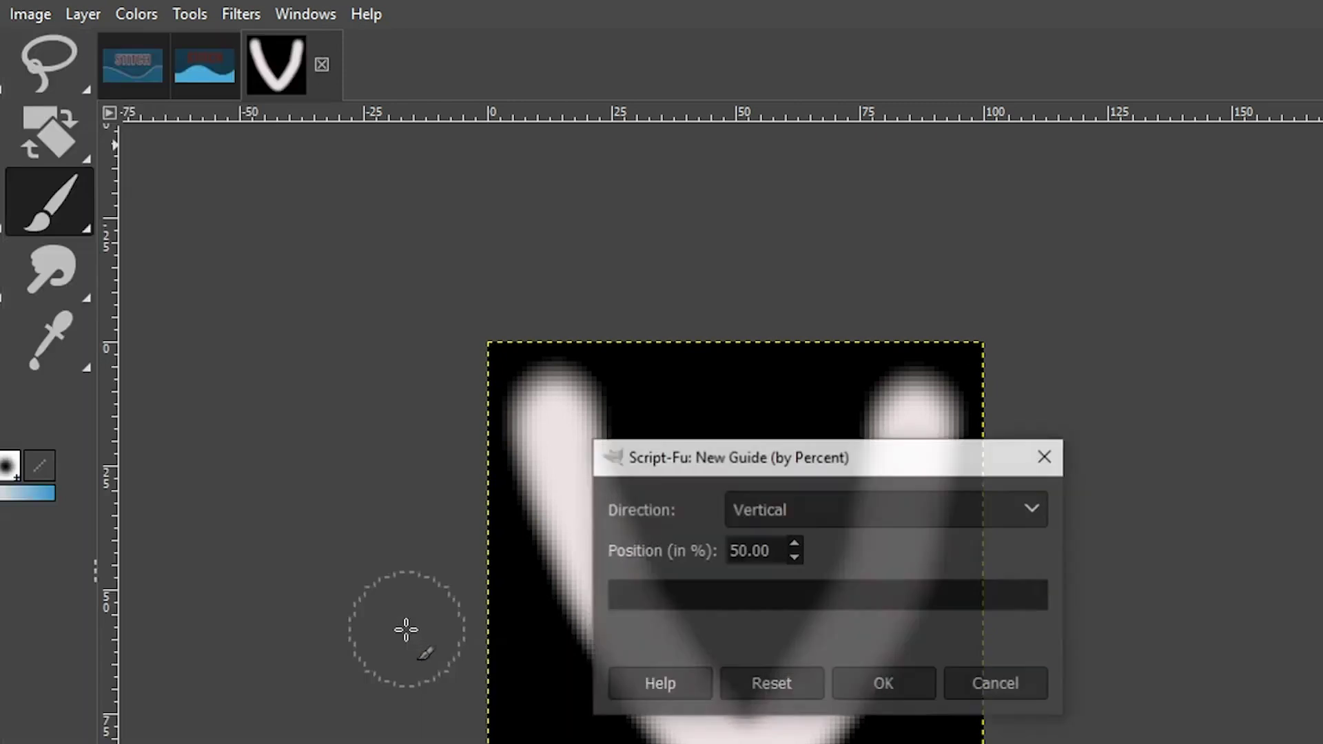
{"action": "left_click", "coordinate": [825, 511]}
{"action": "left_click", "coordinate": [791, 581]}
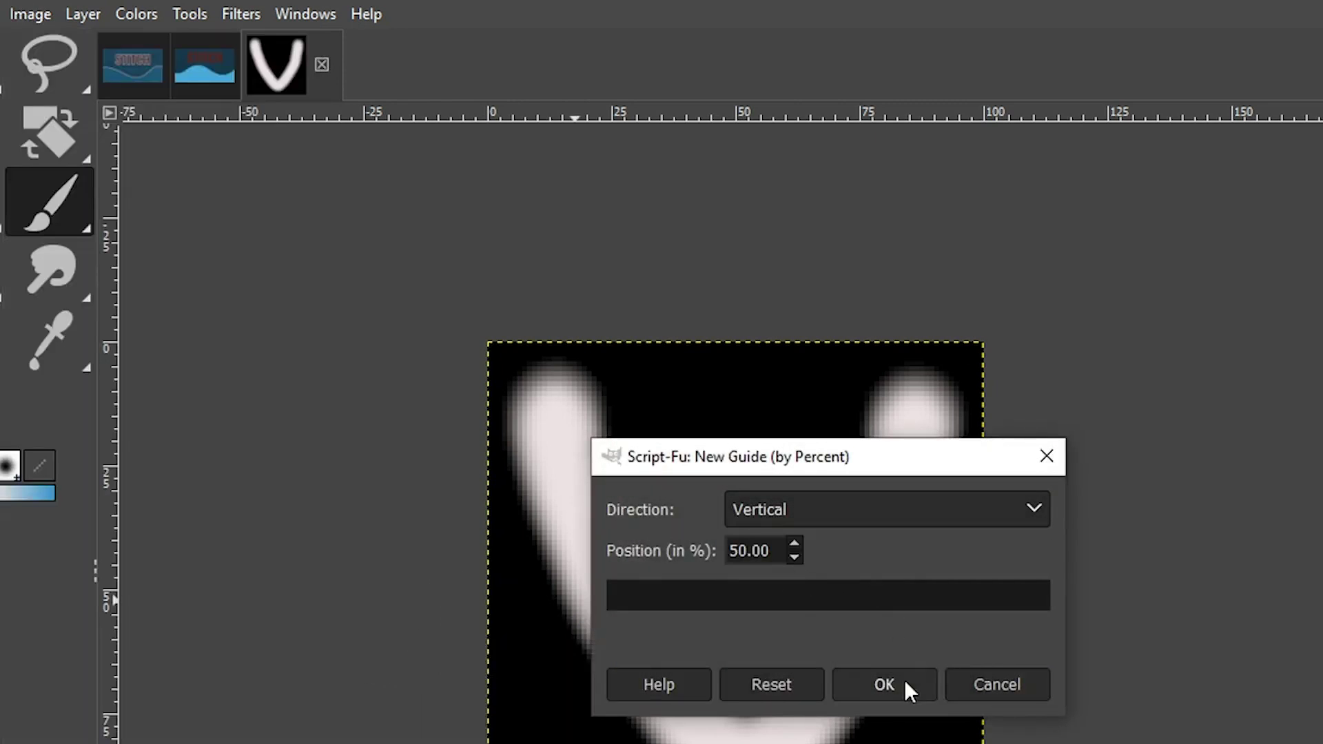
{"action": "left_click", "coordinate": [903, 686]}
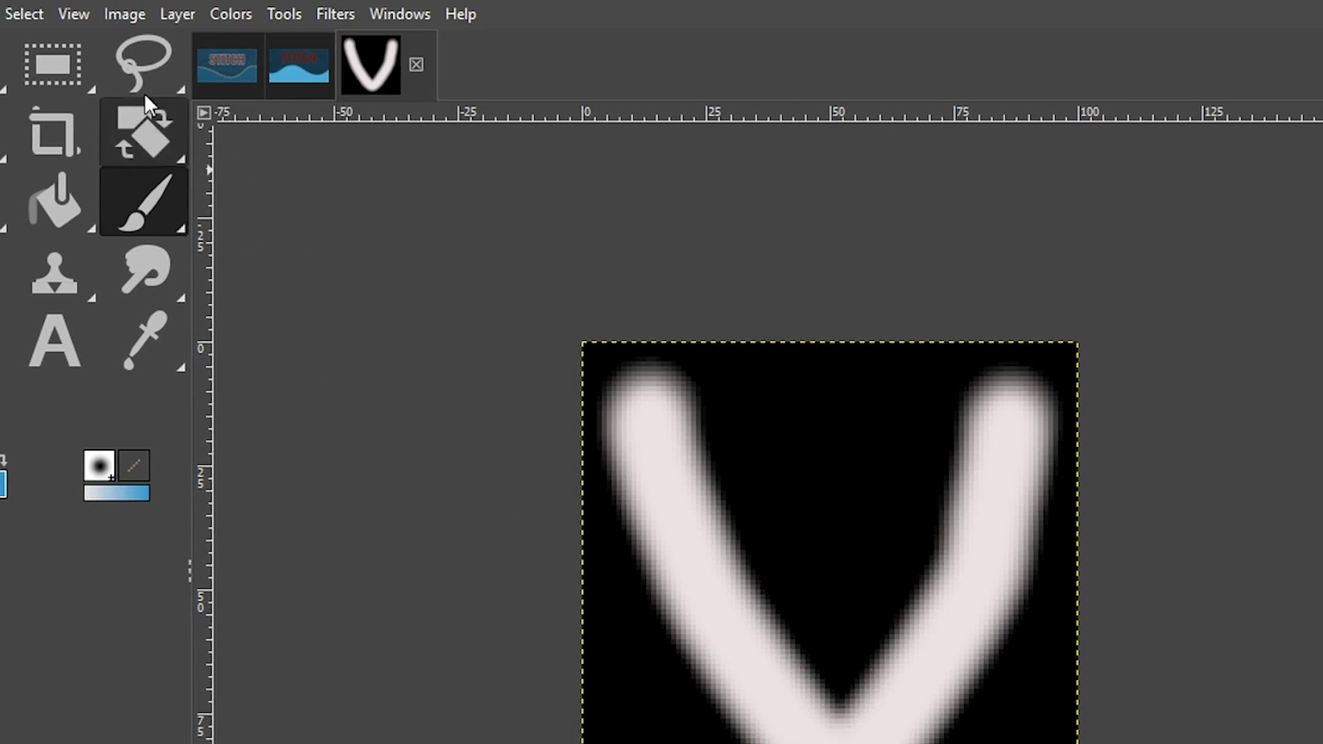
{"action": "left_click", "coordinate": [78, 6]}
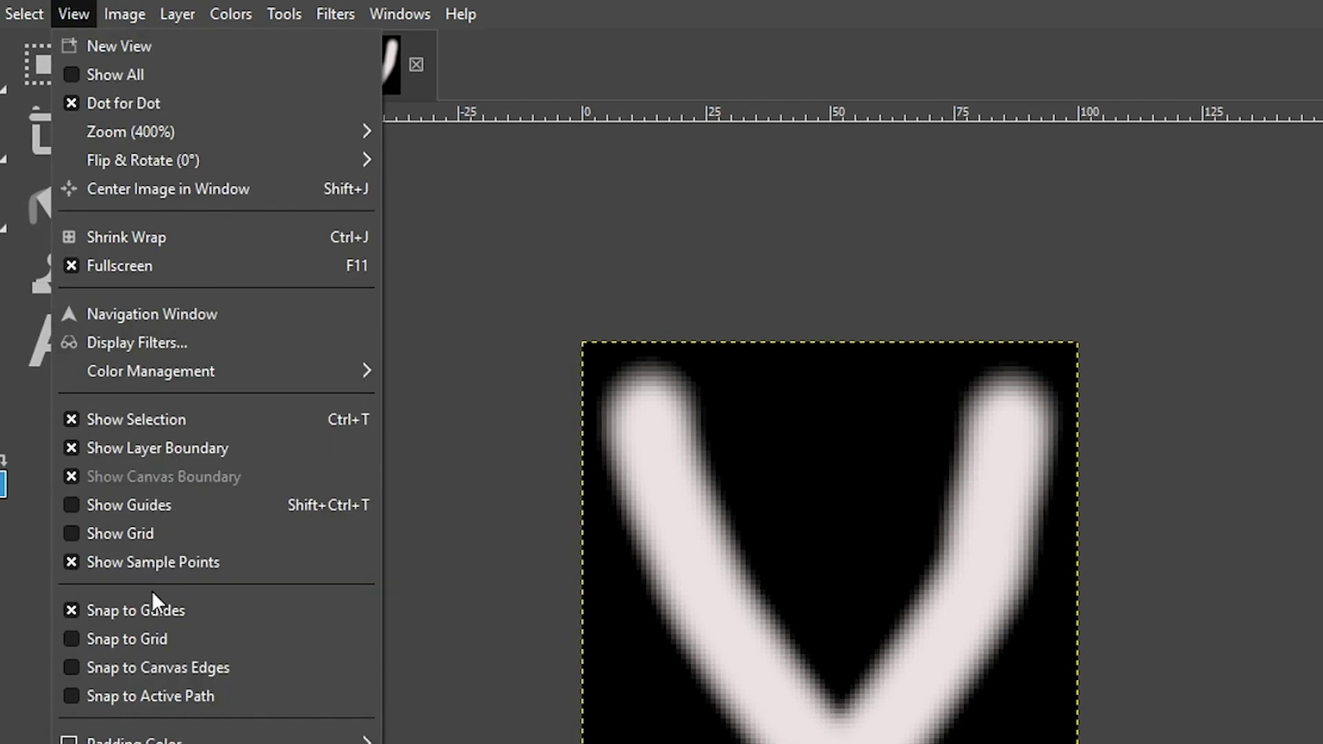
{"action": "left_click", "coordinate": [148, 506]}
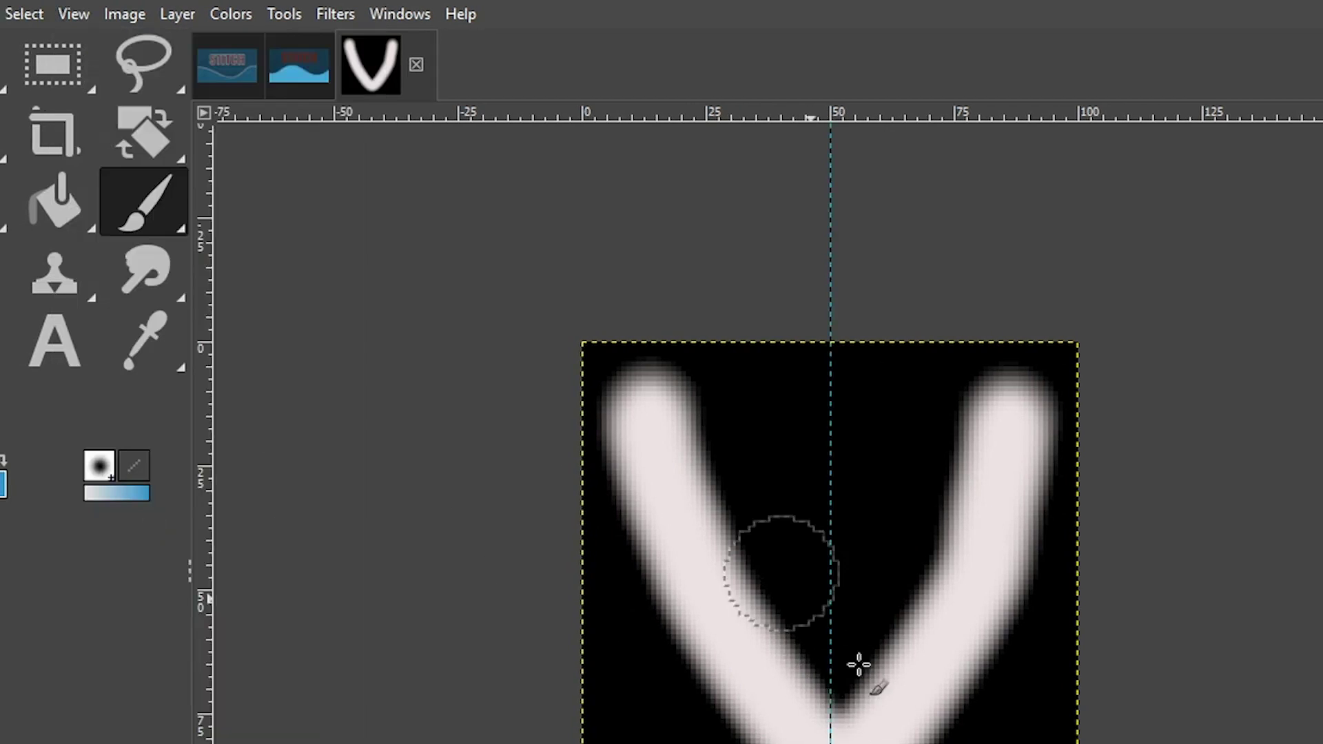
- Select the whole V image and copy the V shape from its Shape layer
{"action": "left_click", "coordinate": [36, 17]}
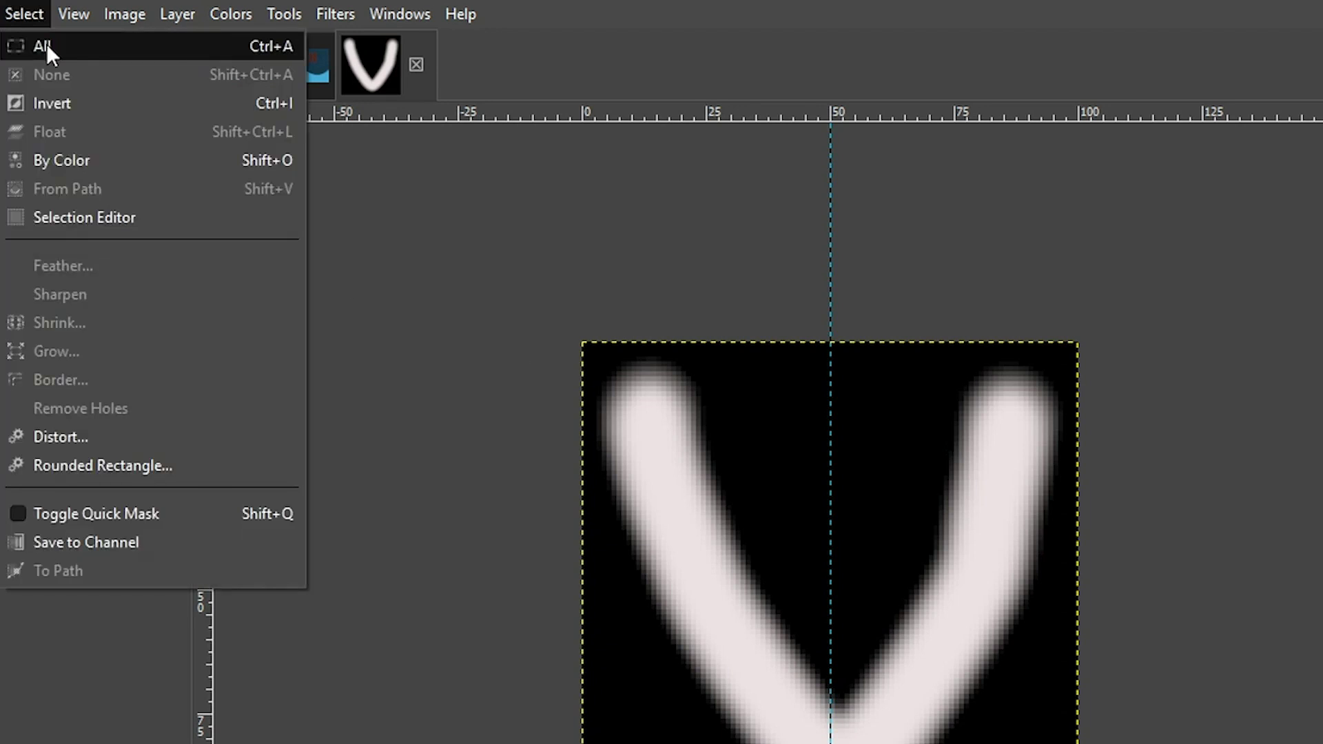
{"action": "left_click", "coordinate": [47, 44]}
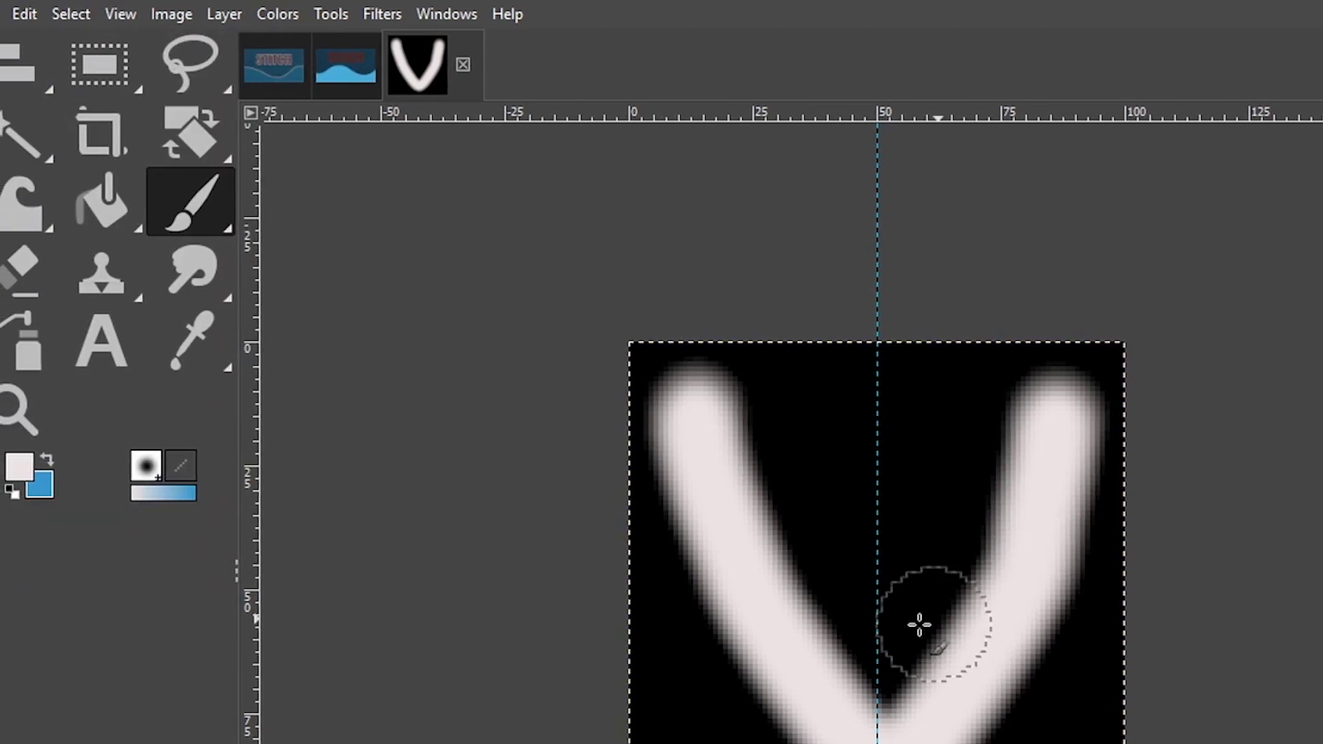
{"action": "left_click", "coordinate": [26, 13]}
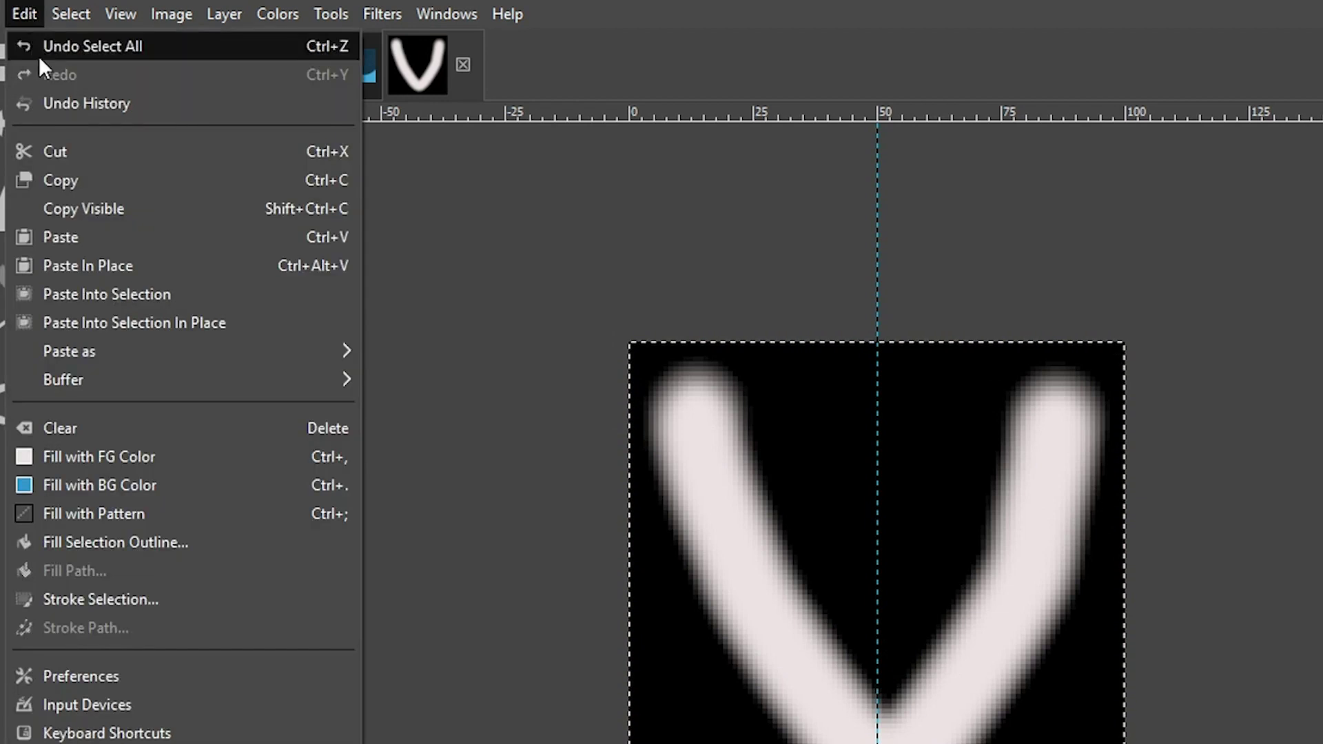
{"action": "left_click", "coordinate": [61, 178]}
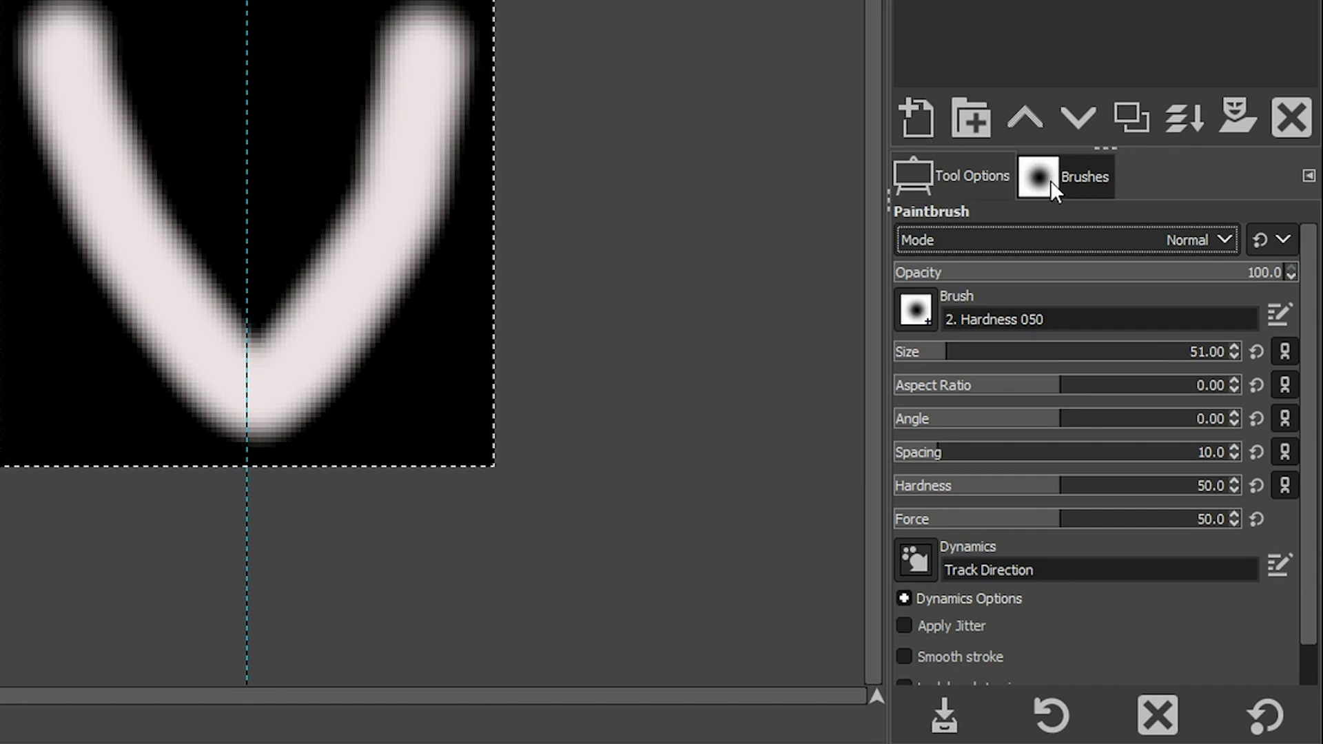
- Choose the V-shaped Clipboard Image brush for the Paintbrush and close the V image
{"action": "left_click", "coordinate": [1051, 180]}
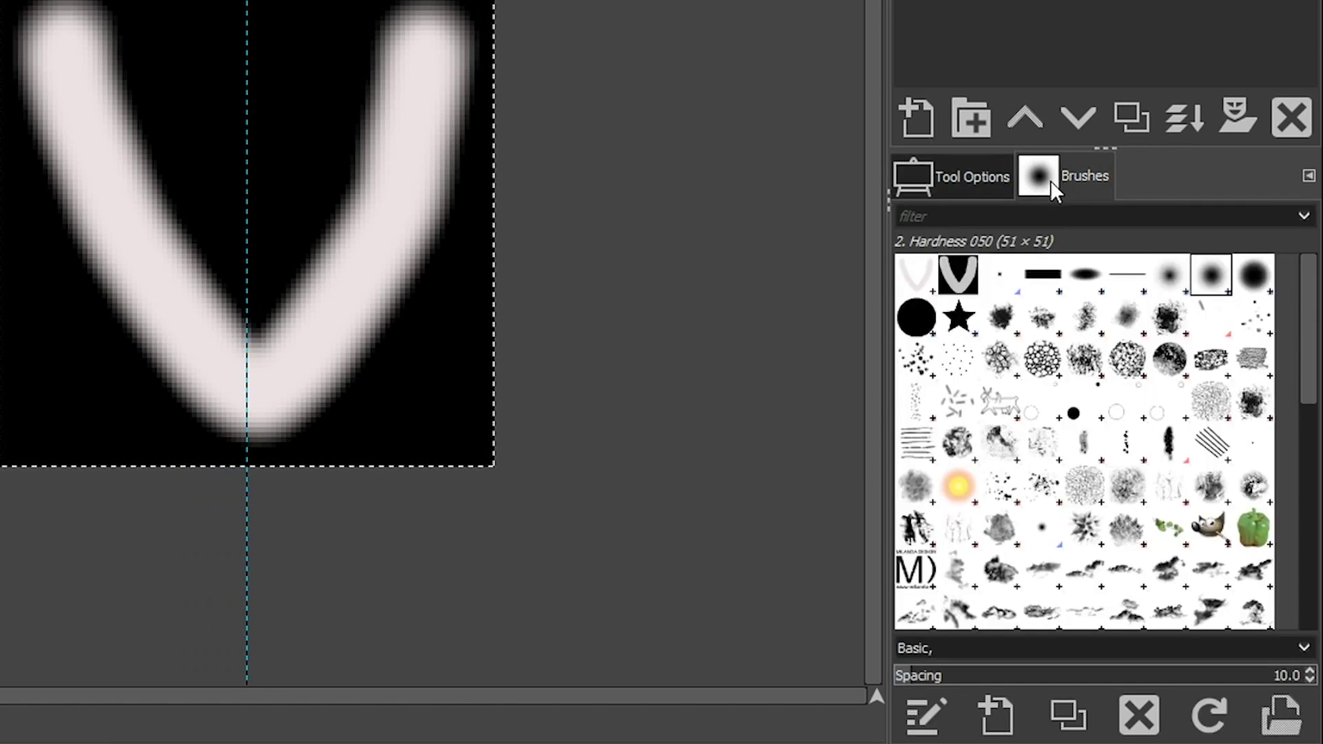
{"action": "left_click", "coordinate": [921, 279]}
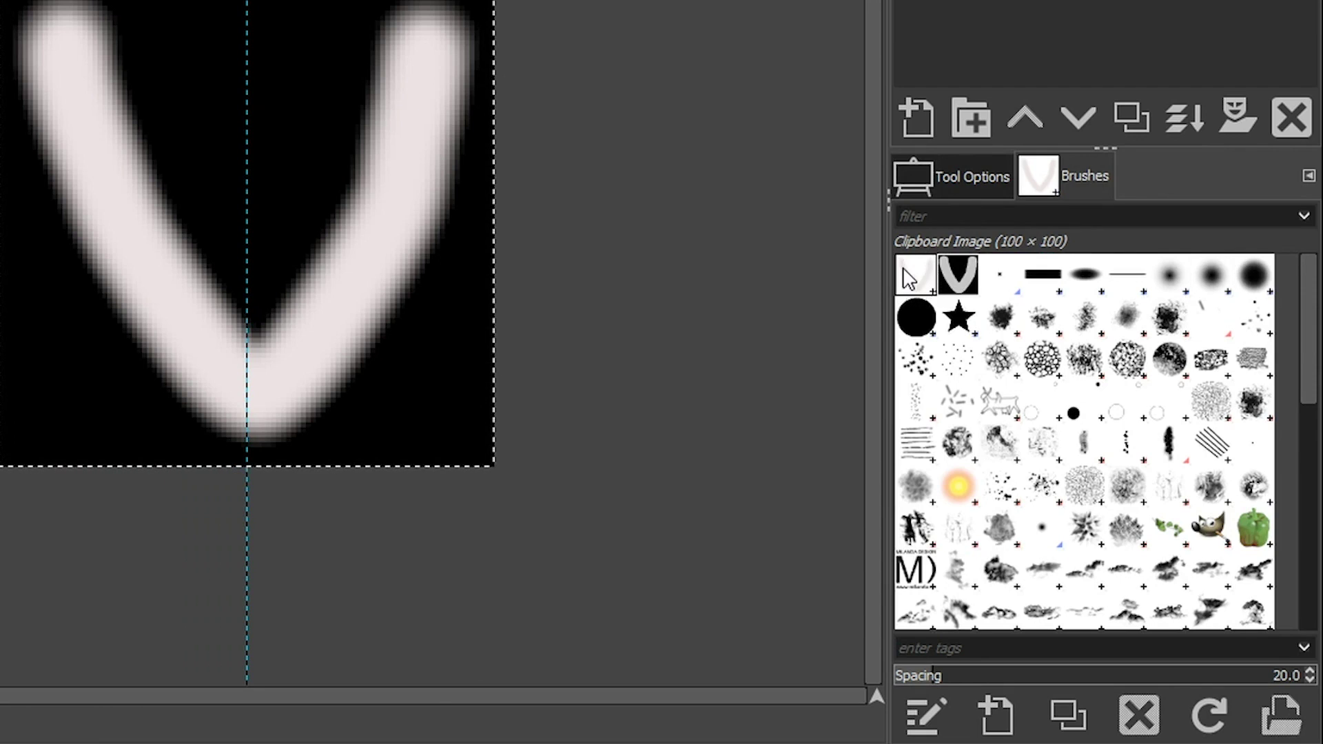
{"action": "left_click", "coordinate": [958, 279]}
{"action": "left_click", "coordinate": [921, 282]}
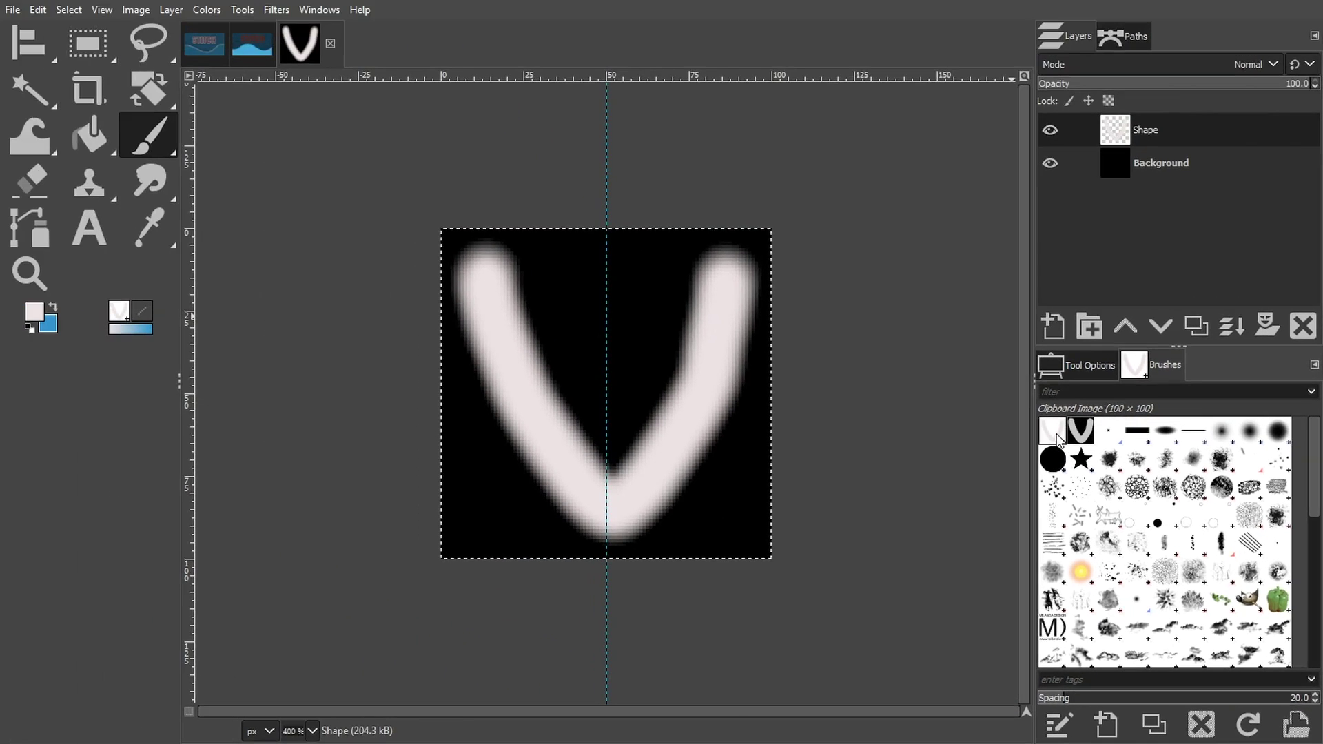
{"action": "left_click", "coordinate": [332, 42]}
{"action": "left_click", "coordinate": [682, 460]}
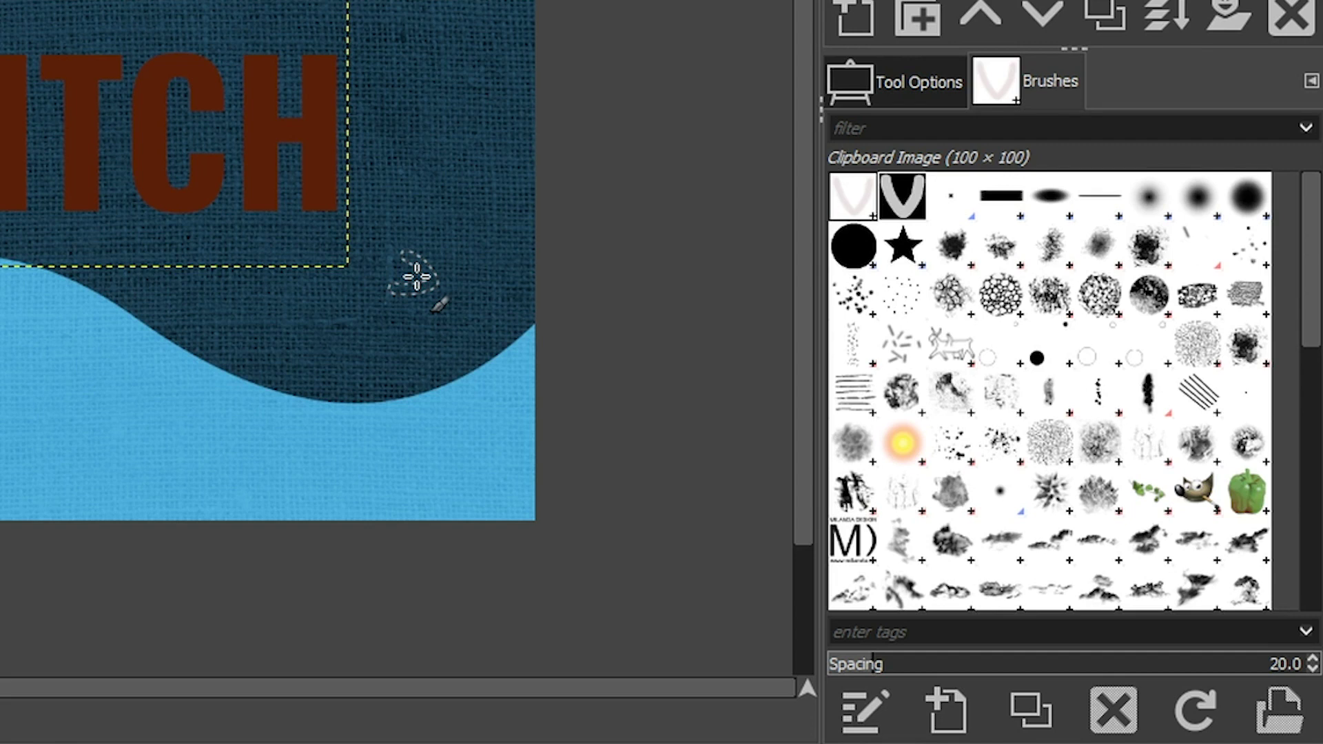
- Set the V-shaped paintbrush to size 22, angle -5 and spacing 65
{"action": "left_click", "coordinate": [898, 89]}
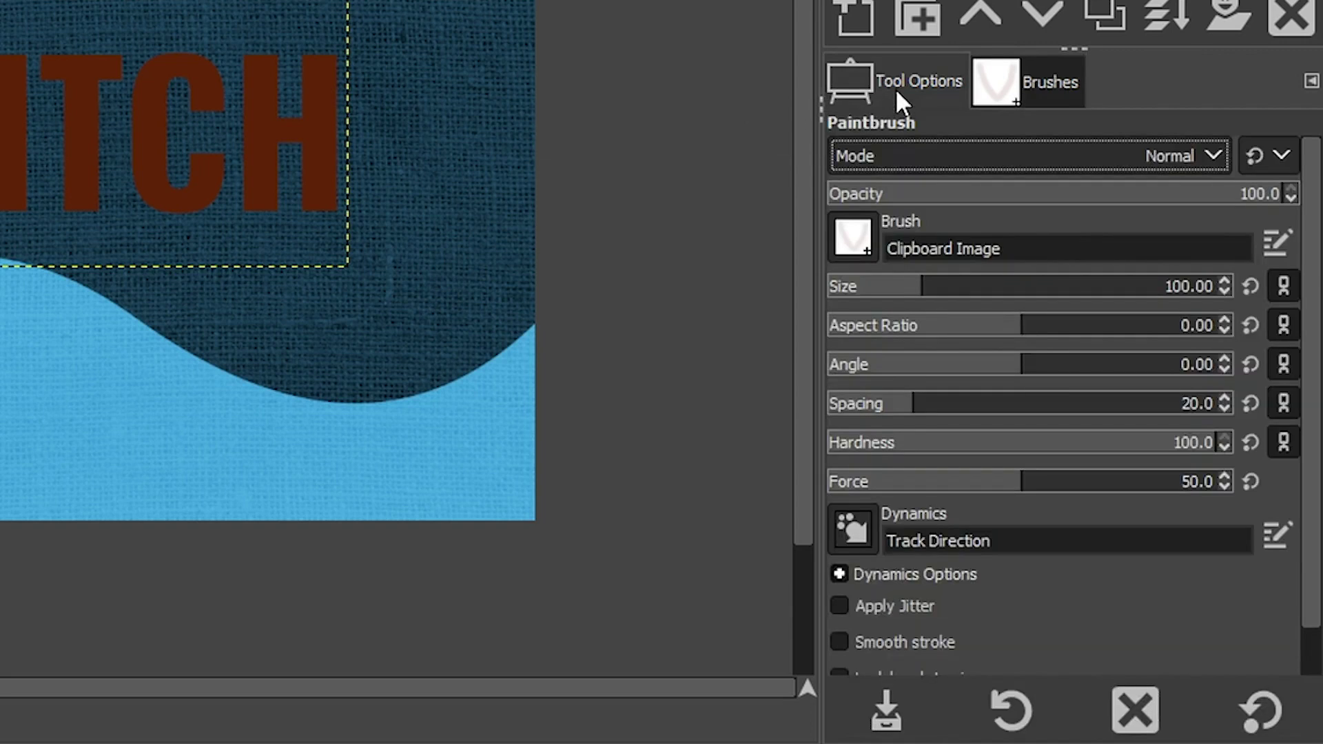
{"action": "left_click", "coordinate": [1180, 290]}
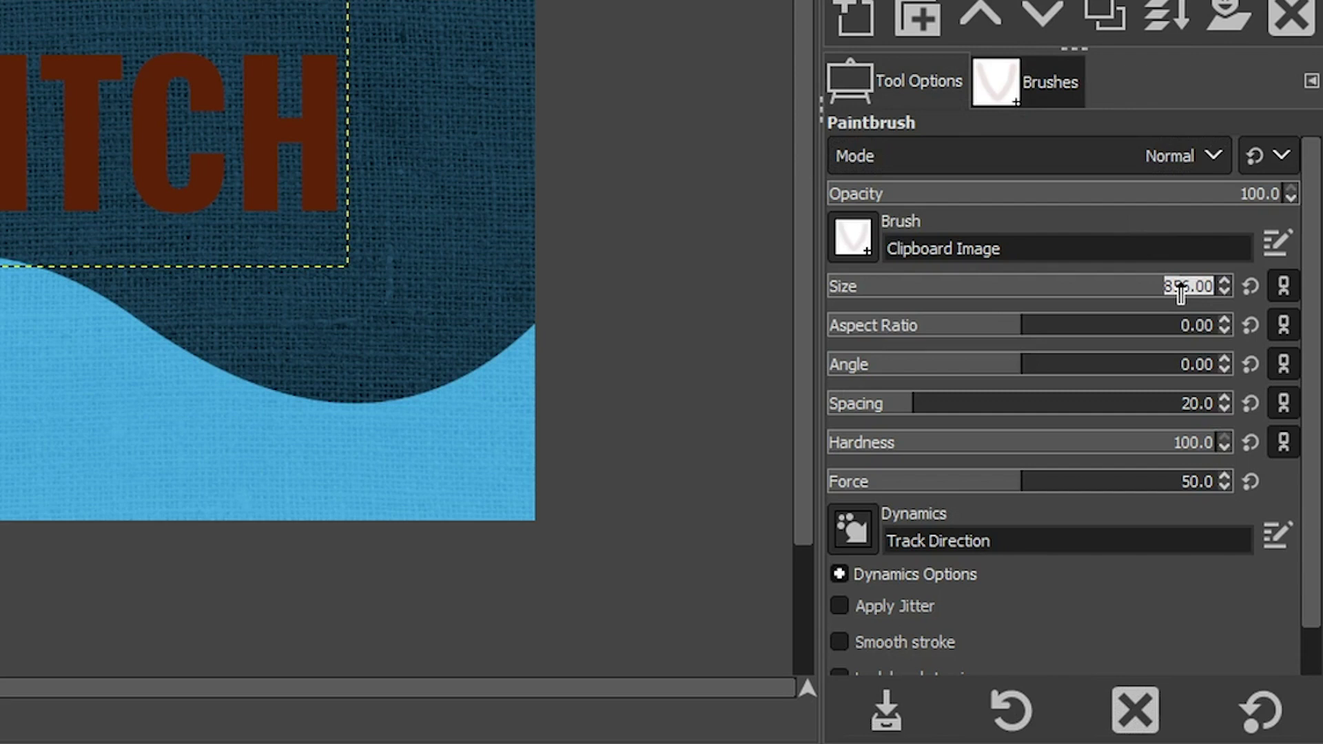
{"action": "type", "text": "22"}
{"action": "key", "text": "Tab"}
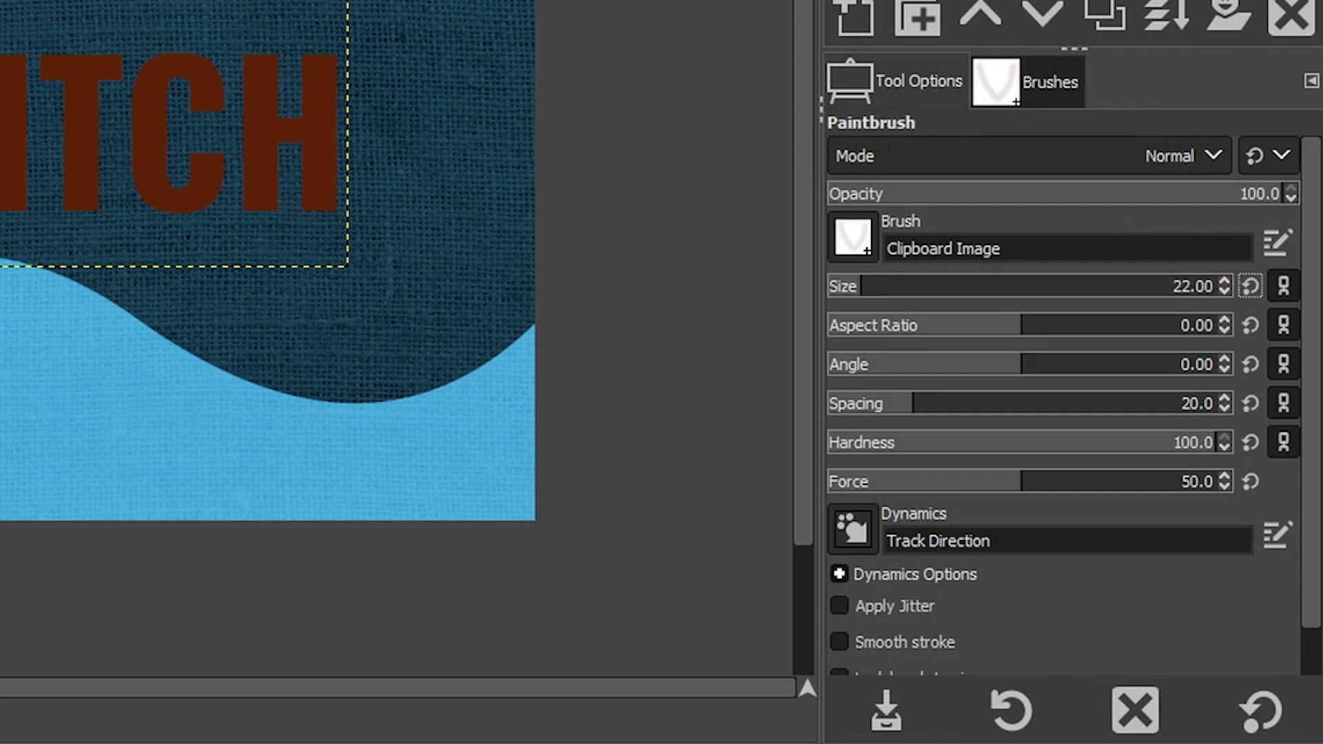
{"action": "left_click", "coordinate": [1196, 367]}
{"action": "type", "text": "-5"}
{"action": "key", "text": "Tab"}
{"action": "left_click", "coordinate": [1191, 407]}
{"action": "type", "text": "65"}
{"action": "key", "text": "Tab"}
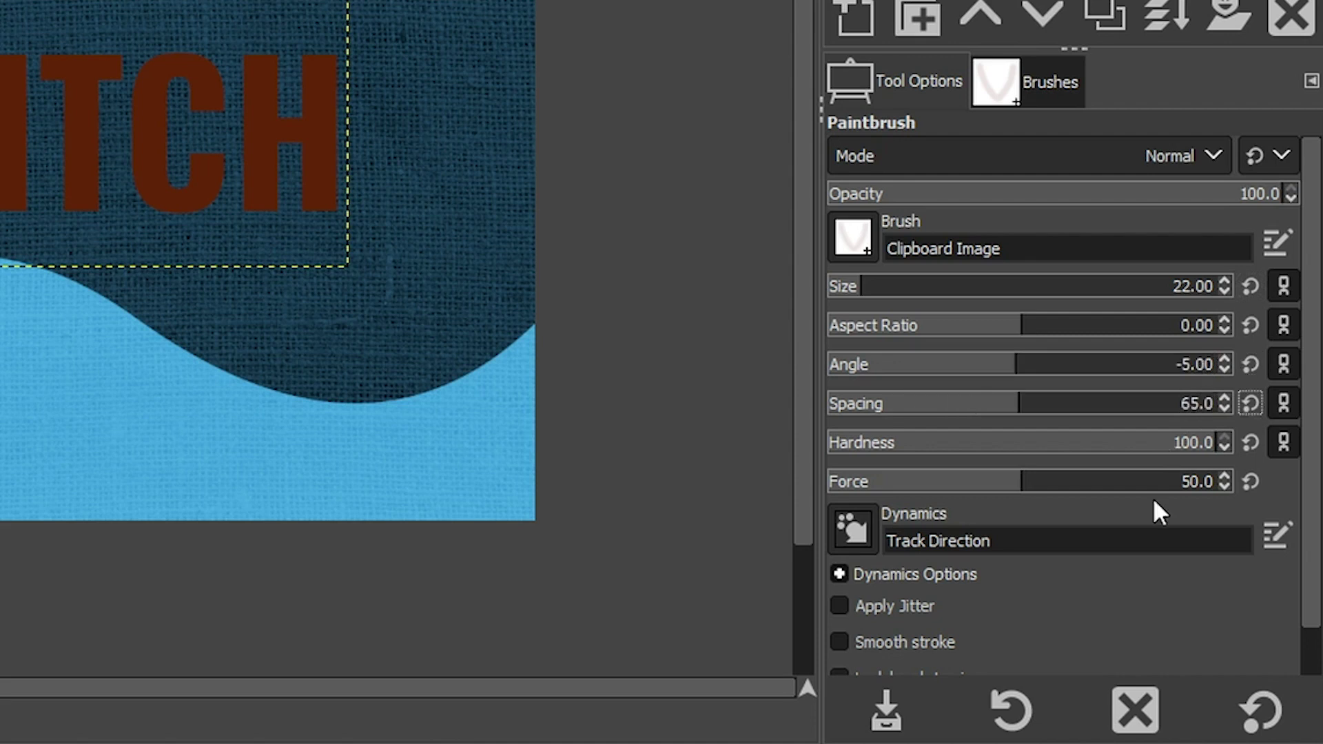
- Check the Paintbrush's dynamics presets and keep Track Direction
{"action": "scroll", "coordinate": [1310, 482], "scroll_direction": "down", "scroll_amount": 1}
{"action": "scroll", "coordinate": [1313, 486], "scroll_direction": "down", "scroll_amount": 1}
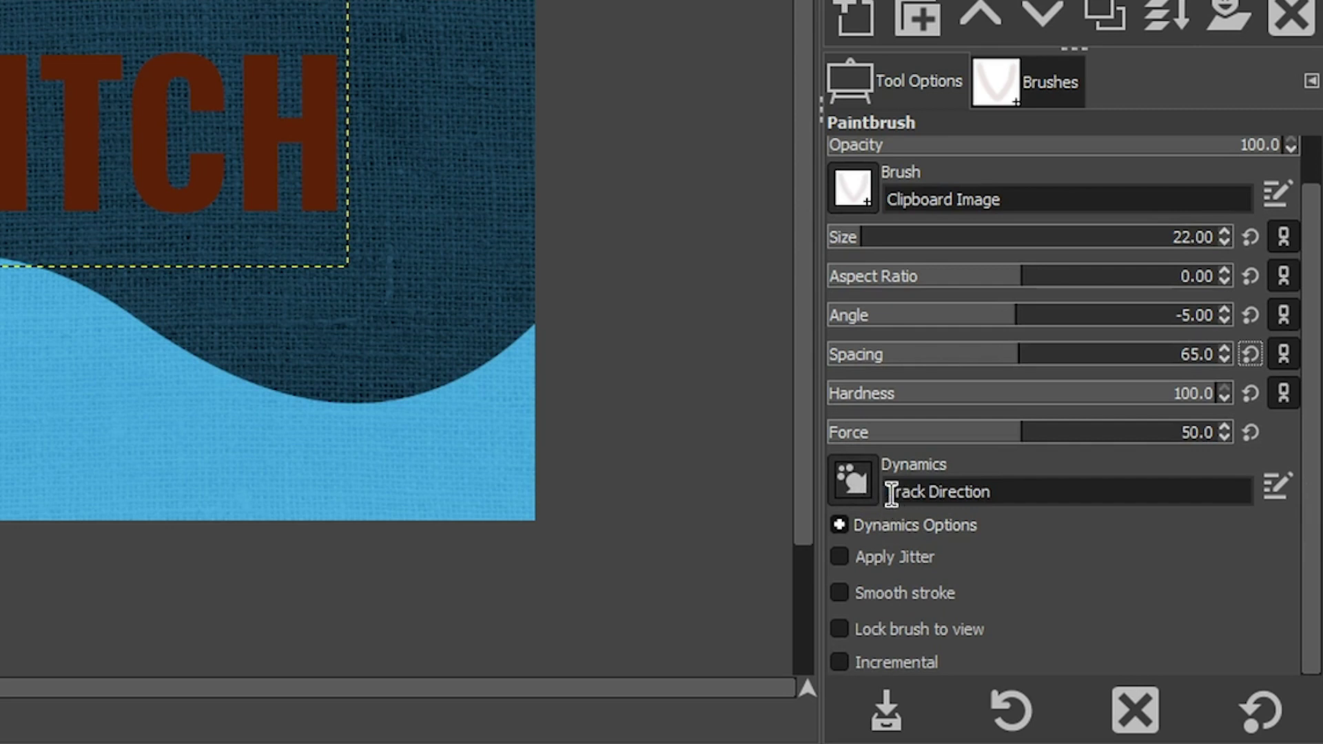
{"action": "left_click", "coordinate": [842, 473]}
{"action": "mouse_move", "coordinate": [1070, 332]}
{"action": "left_mouse_down"}
{"action": "mouse_move", "coordinate": [1069, 116]}
{"action": "mouse_move", "coordinate": [1076, 343]}
{"action": "left_mouse_up"}
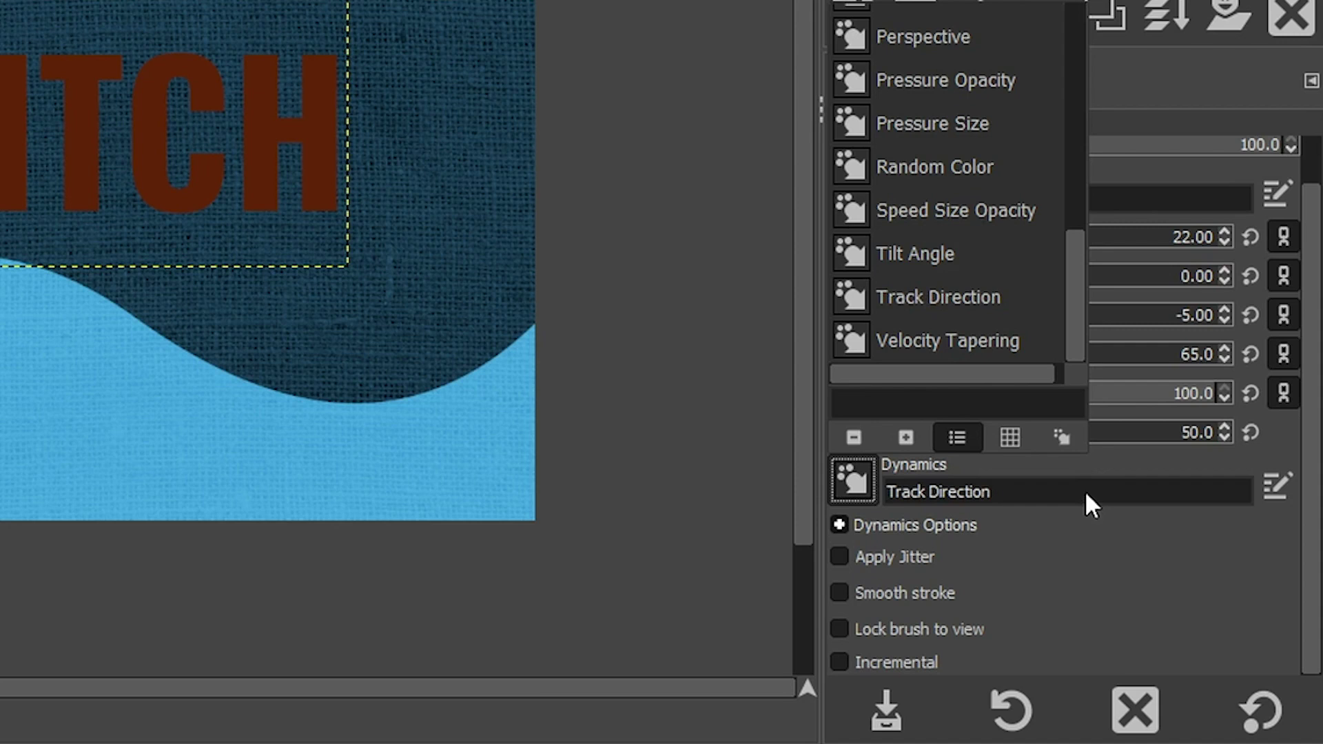
{"action": "left_click", "coordinate": [1317, 493]}
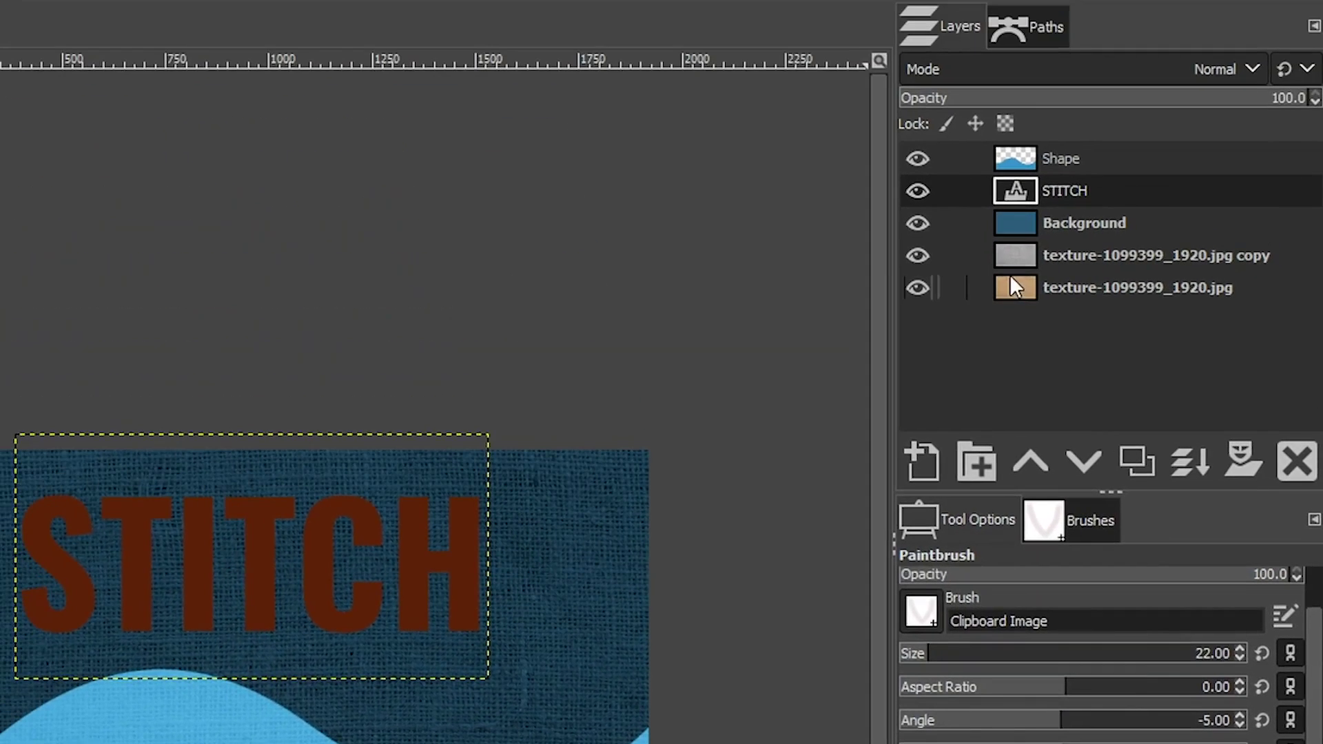
- Make the blue wave's Shape layer active, then show the Shape path and activate the Paths tool
{"action": "left_click", "coordinate": [1089, 167]}
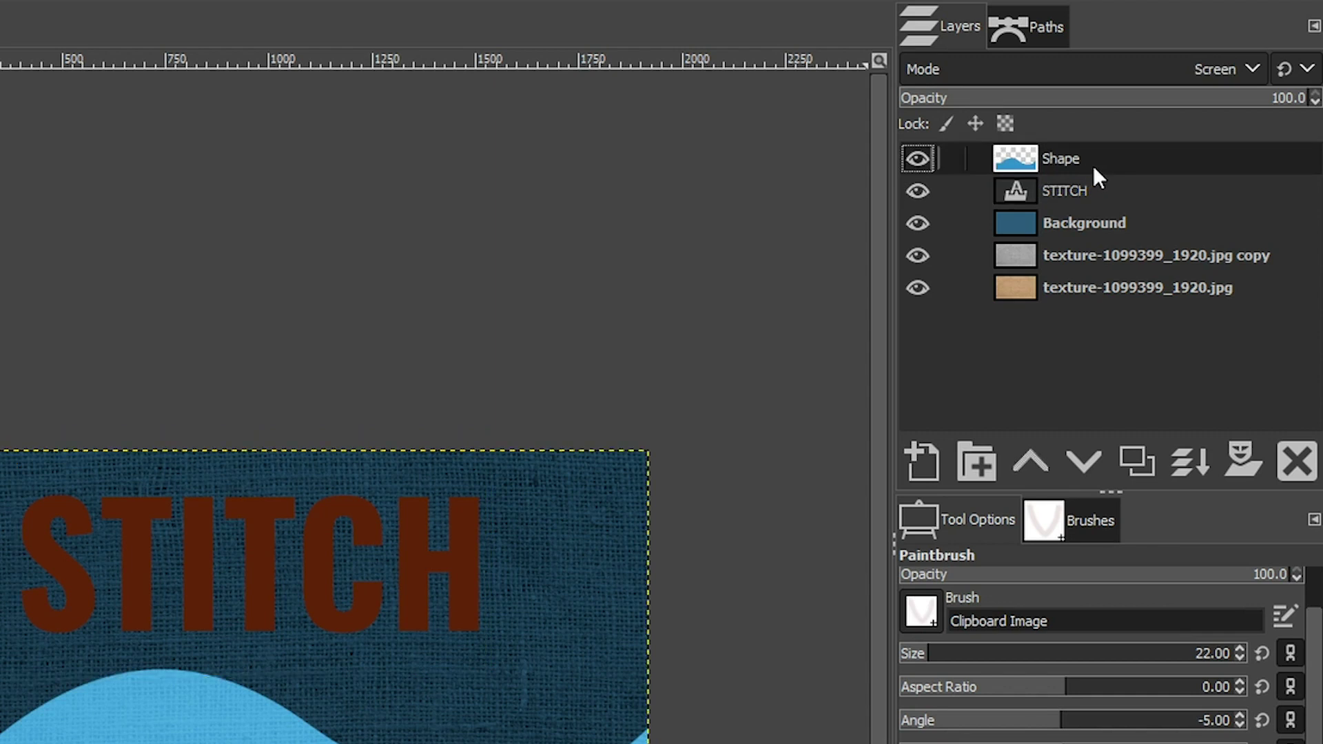
{"action": "left_click", "coordinate": [1020, 34]}
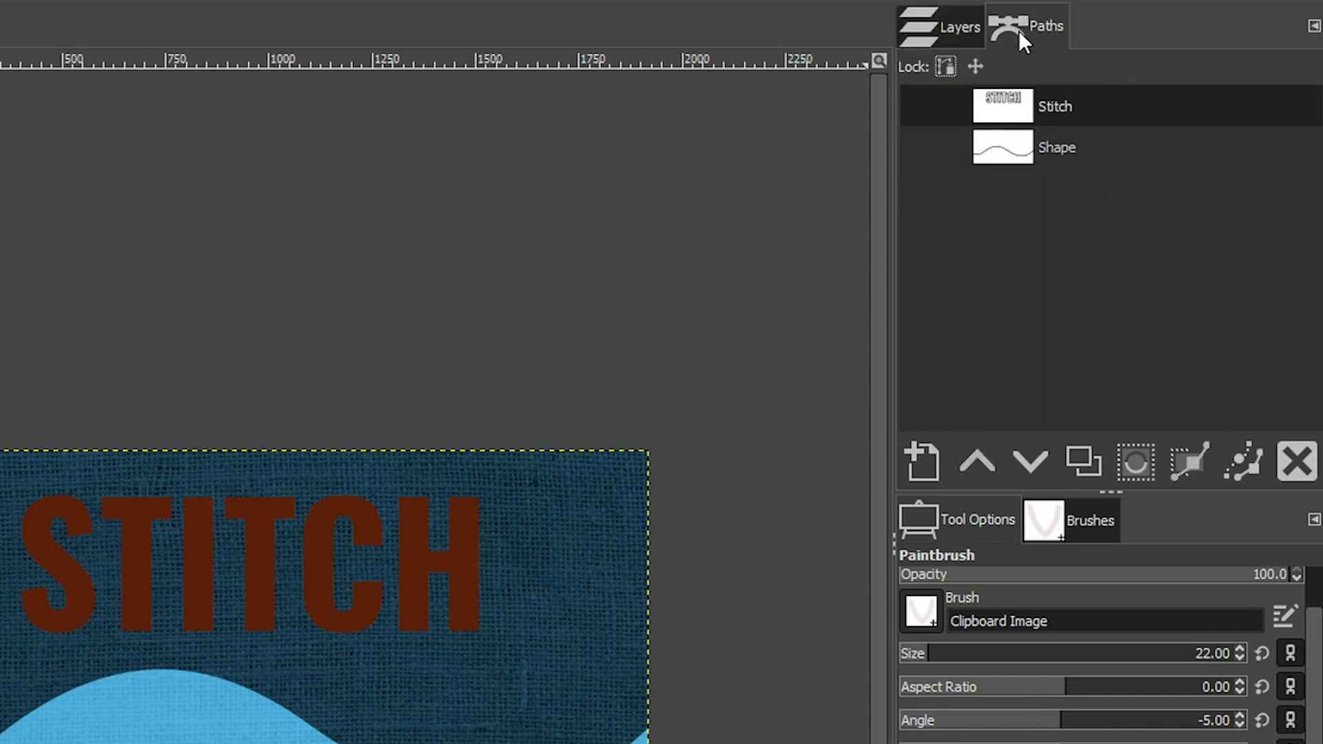
{"action": "left_click", "coordinate": [1095, 151]}
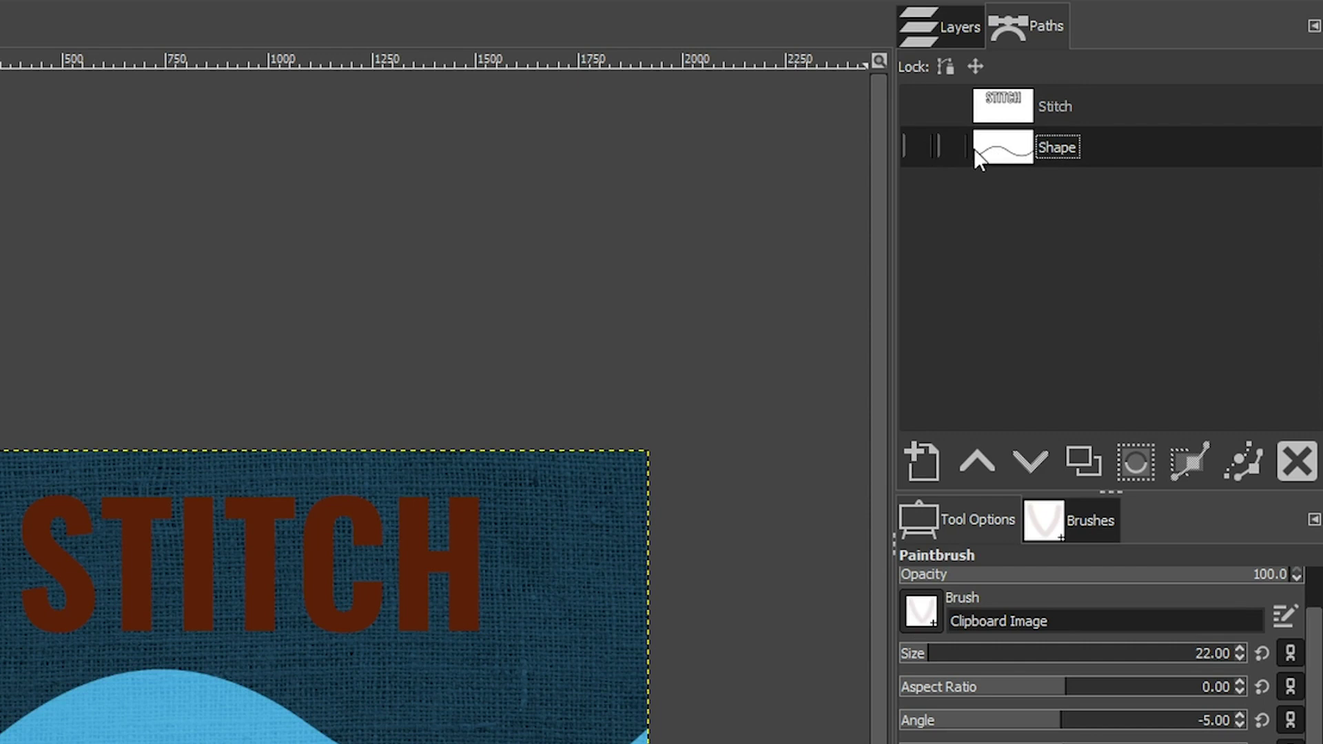
{"action": "left_click", "coordinate": [920, 146]}
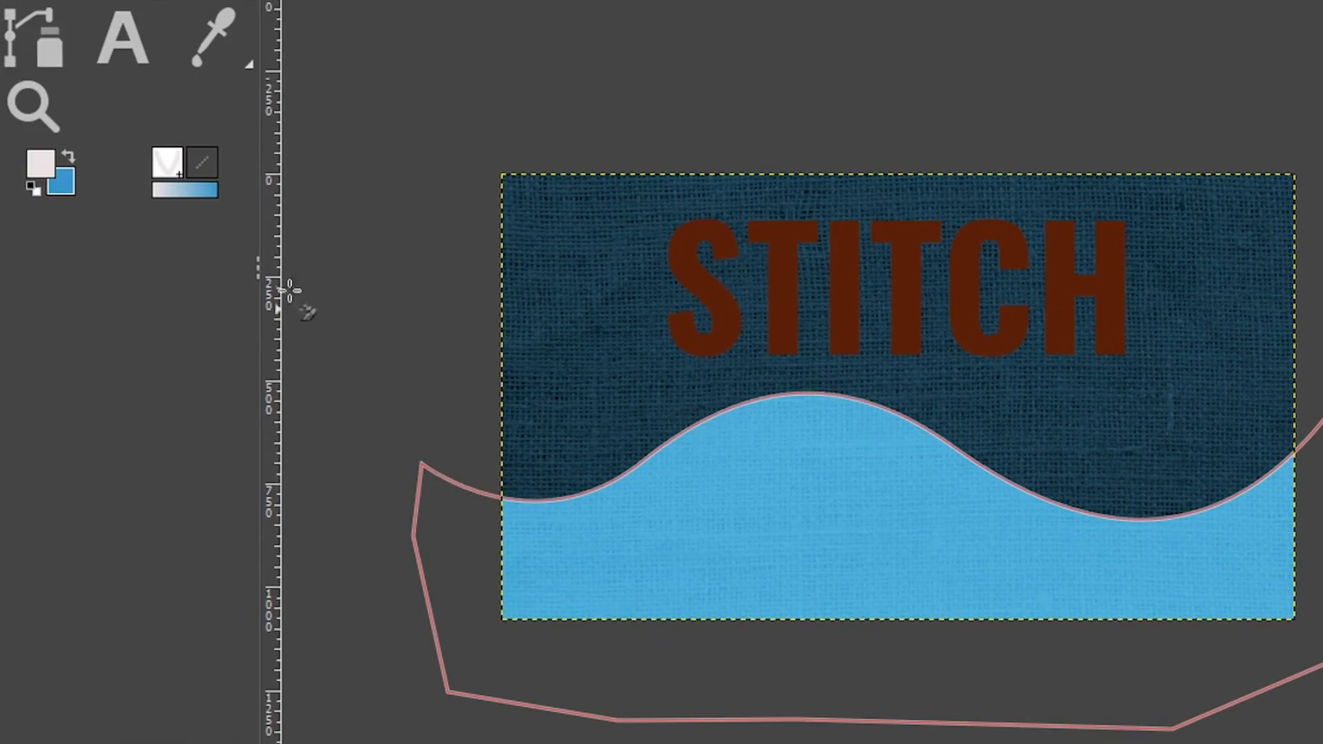
{"action": "left_click", "coordinate": [53, 44]}
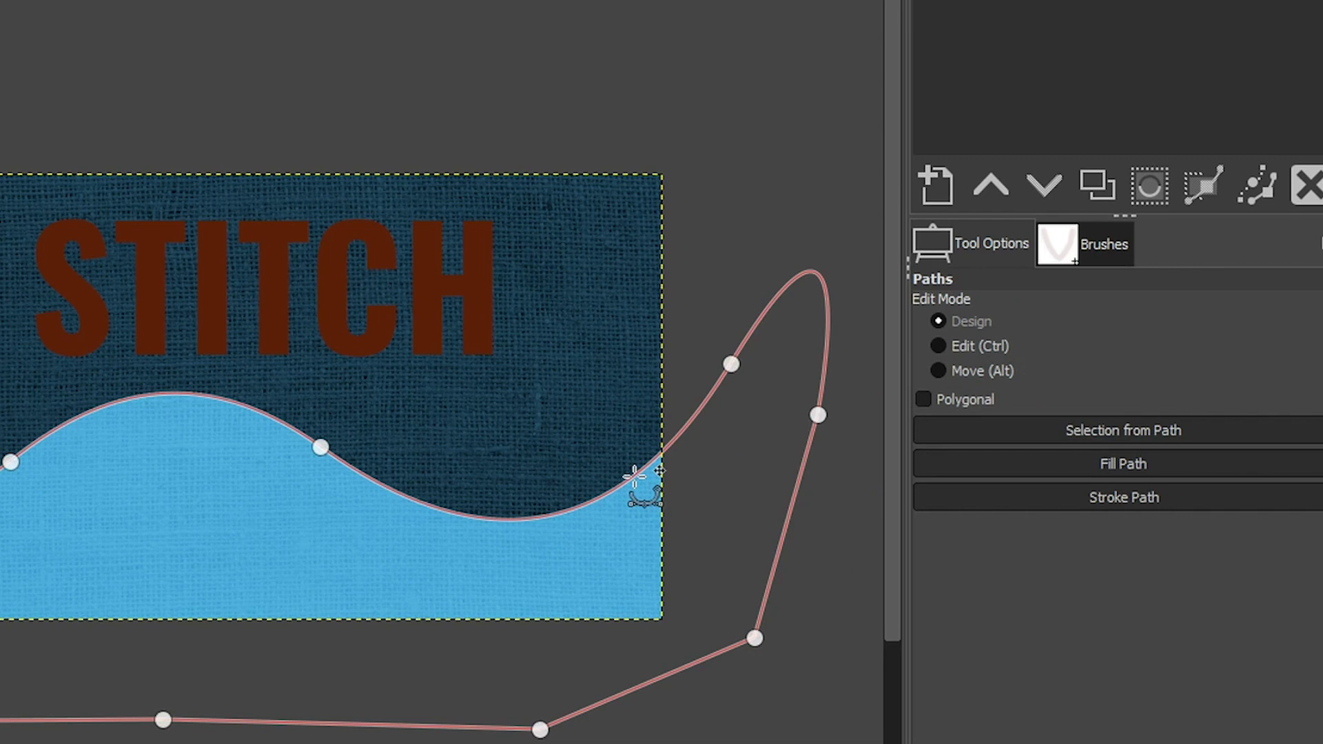
- Open the stroke options for the wave's path and choose stroking with the Paintbrush and emulated brush dynamics
{"action": "left_click", "coordinate": [1118, 498]}
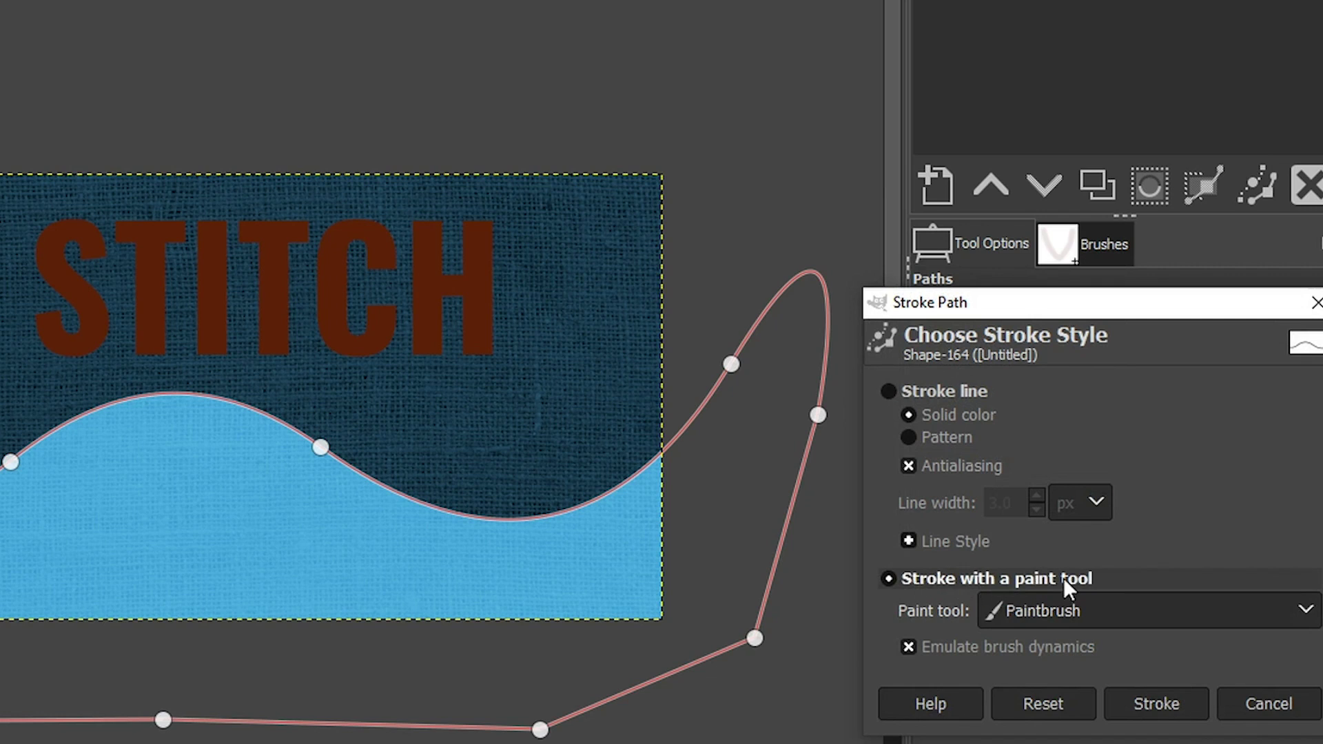
{"action": "left_click", "coordinate": [1064, 611]}
{"action": "left_click", "coordinate": [1065, 610]}
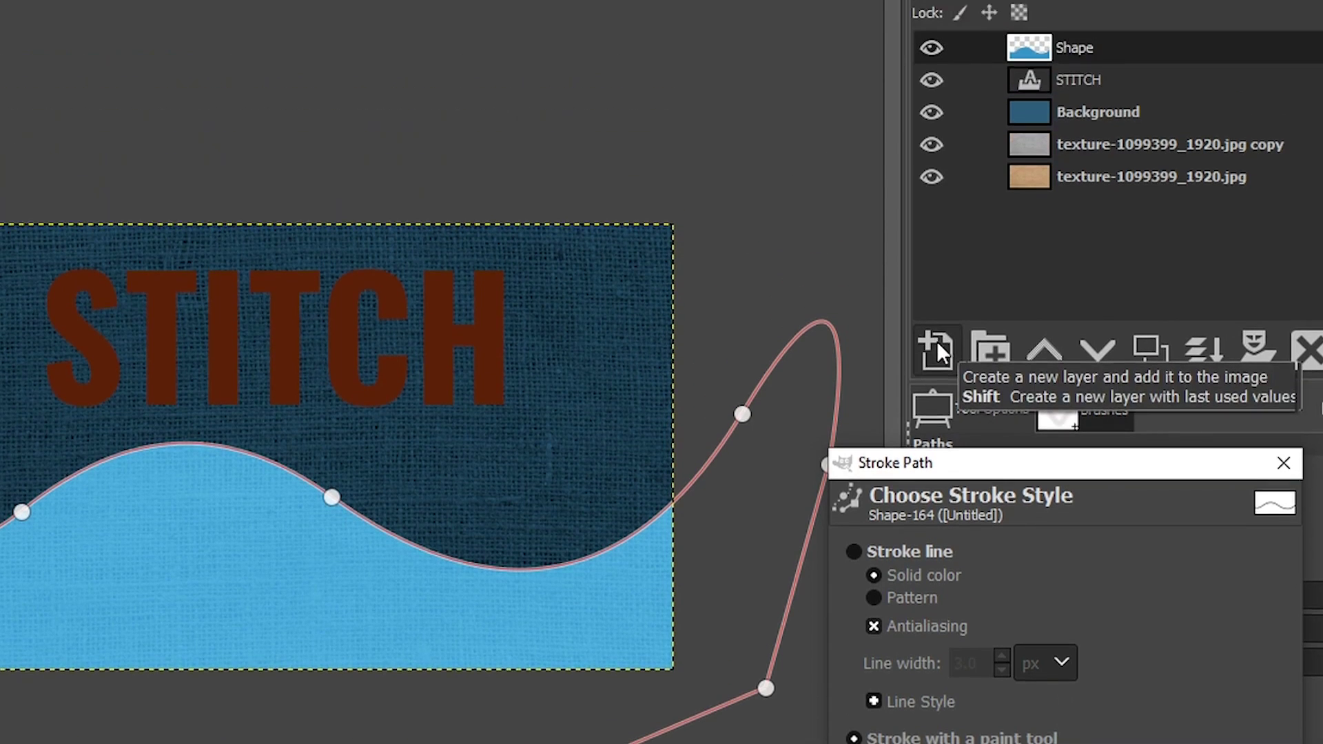
- Add a transparent 1920 × 1080 px layer named Stitches above the Shape layer
{"action": "left_click", "coordinate": [937, 341]}
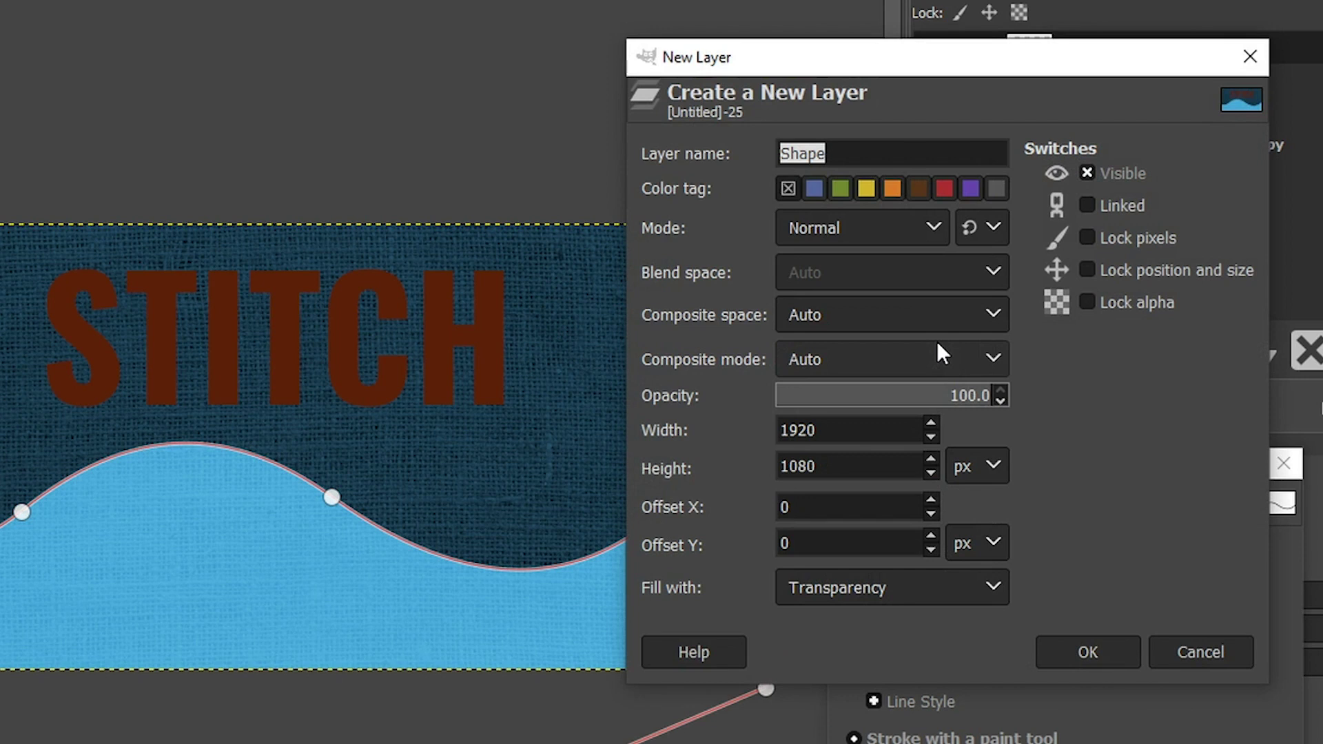
{"action": "type", "text": "Stitches"}
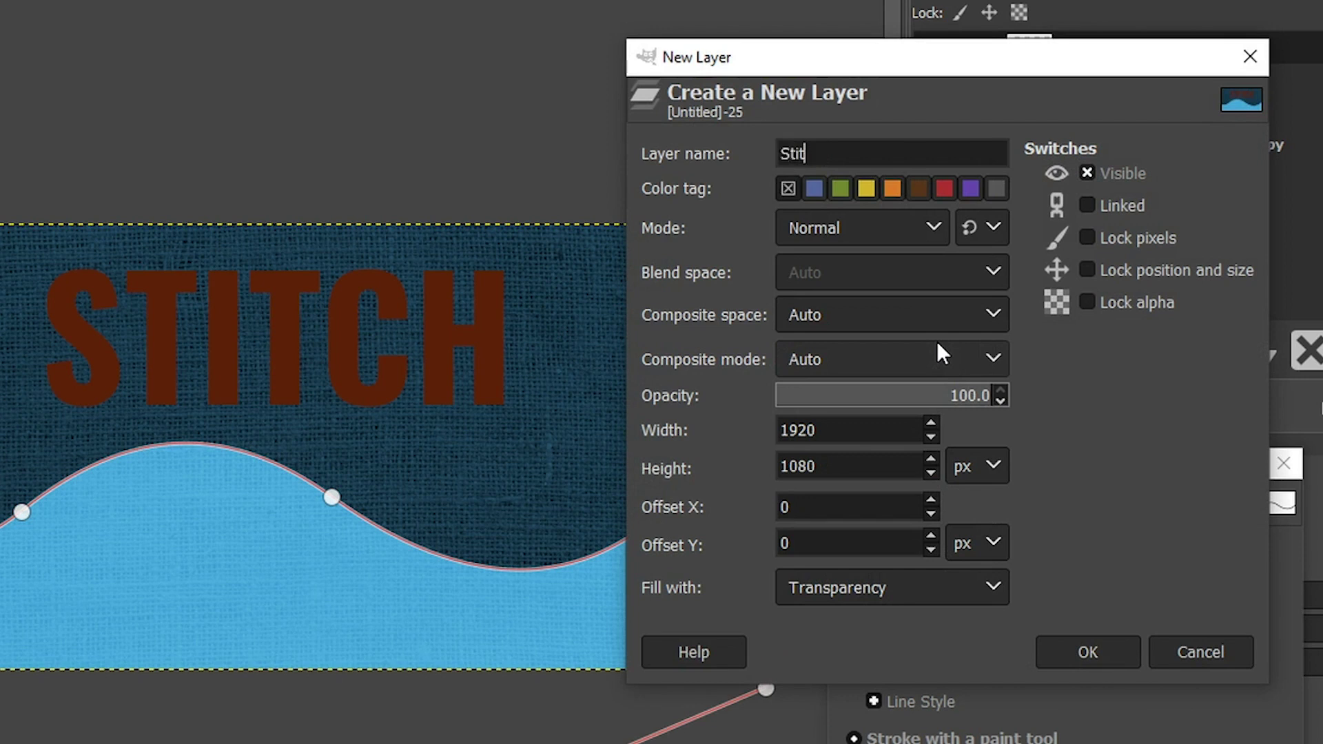
{"action": "left_click", "coordinate": [890, 592]}
{"action": "left_click", "coordinate": [891, 587]}
{"action": "left_click", "coordinate": [1110, 640]}
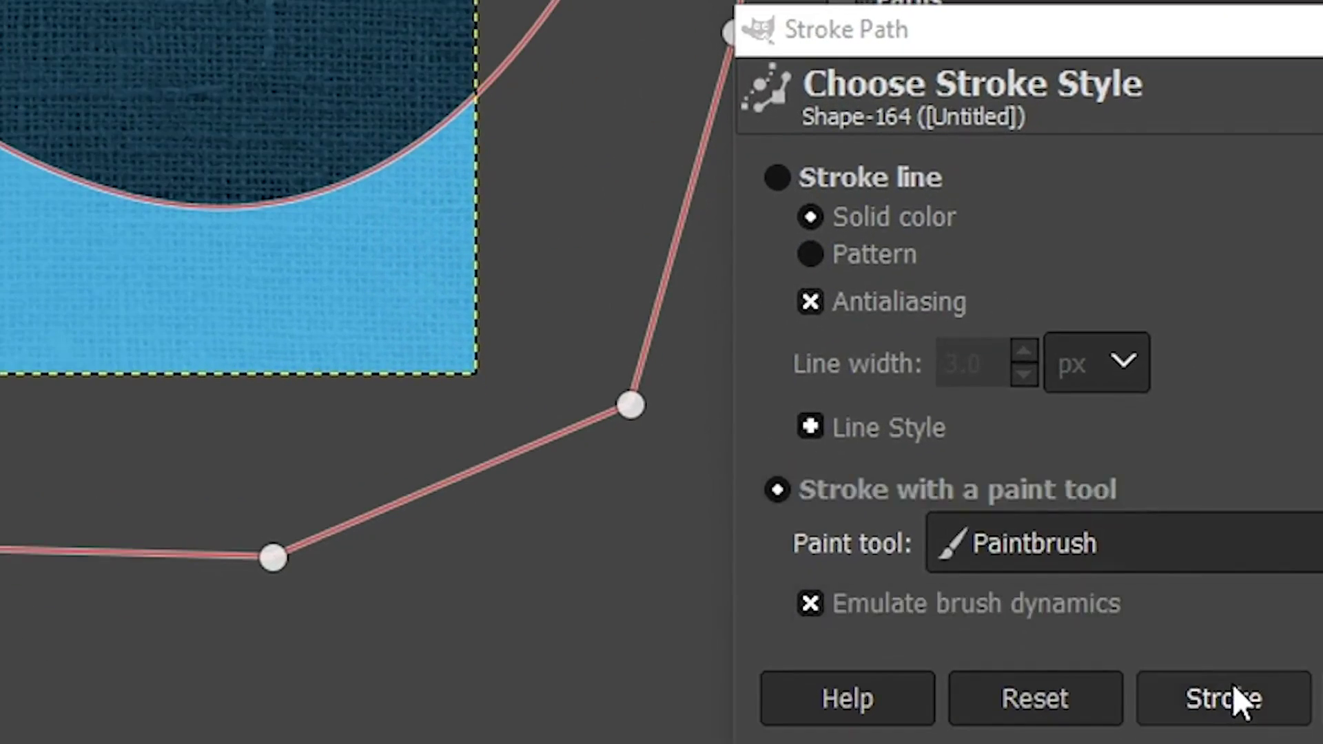
- Stroke the wave's Shape path with the V-shaped Paintbrush on the Stitches layer and inspect the stitching up close
{"action": "left_click", "coordinate": [1234, 685]}
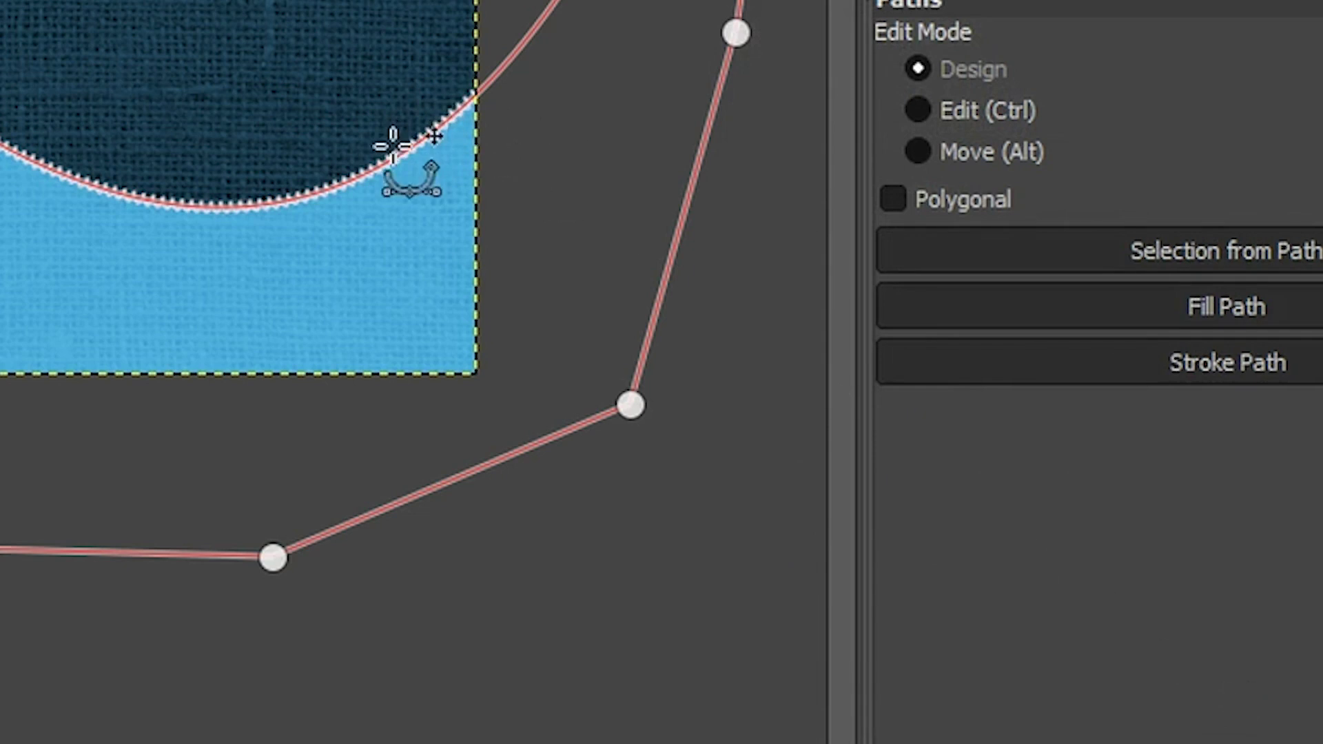
{"action": "key", "text": "z"}
{"action": "left_click", "coordinate": [389, 164]}
{"action": "left_click", "coordinate": [391, 168]}
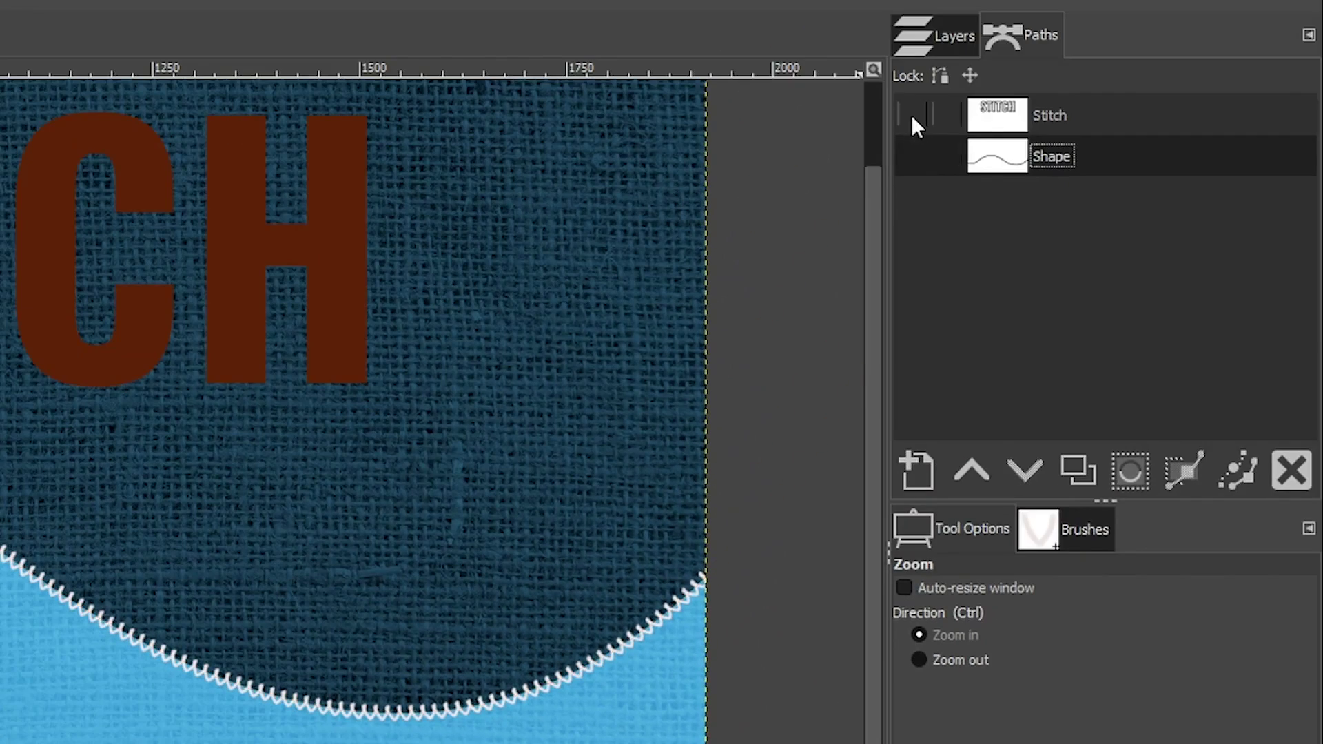
- Stroke the Stitch path around the STITCH lettering with the V-shaped Paintbrush on the Stitches layer, and hide the path
{"action": "left_click", "coordinate": [911, 115]}
{"action": "left_click", "coordinate": [1119, 116]}
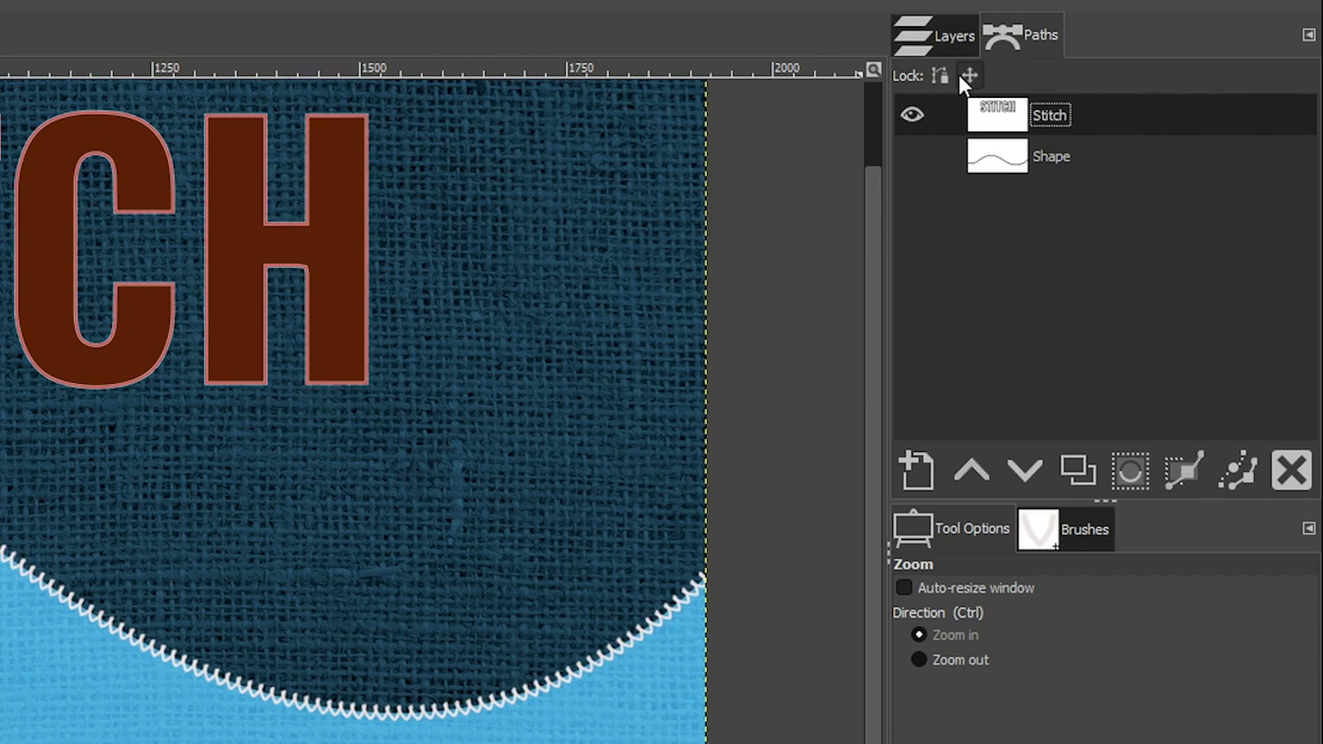
{"action": "key", "text": "b"}
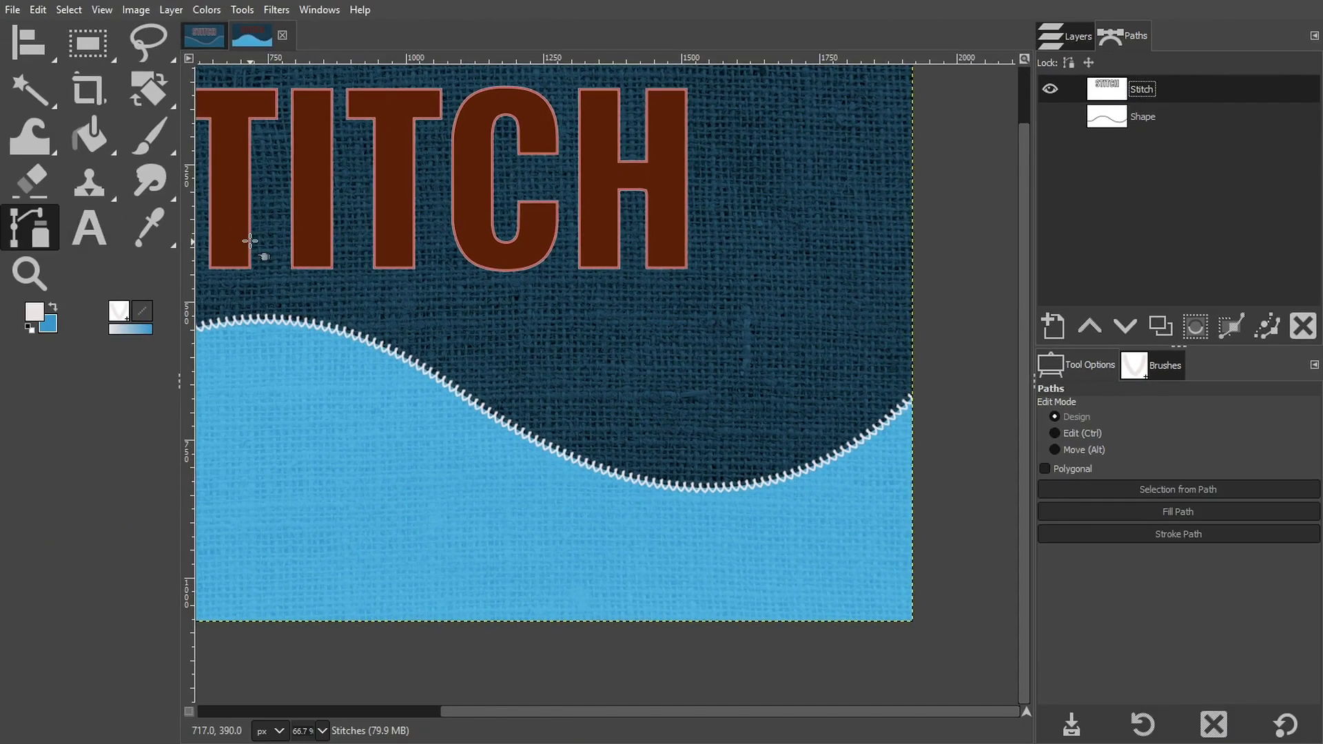
{"action": "left_click", "coordinate": [250, 242]}
{"action": "left_click", "coordinate": [1170, 535]}
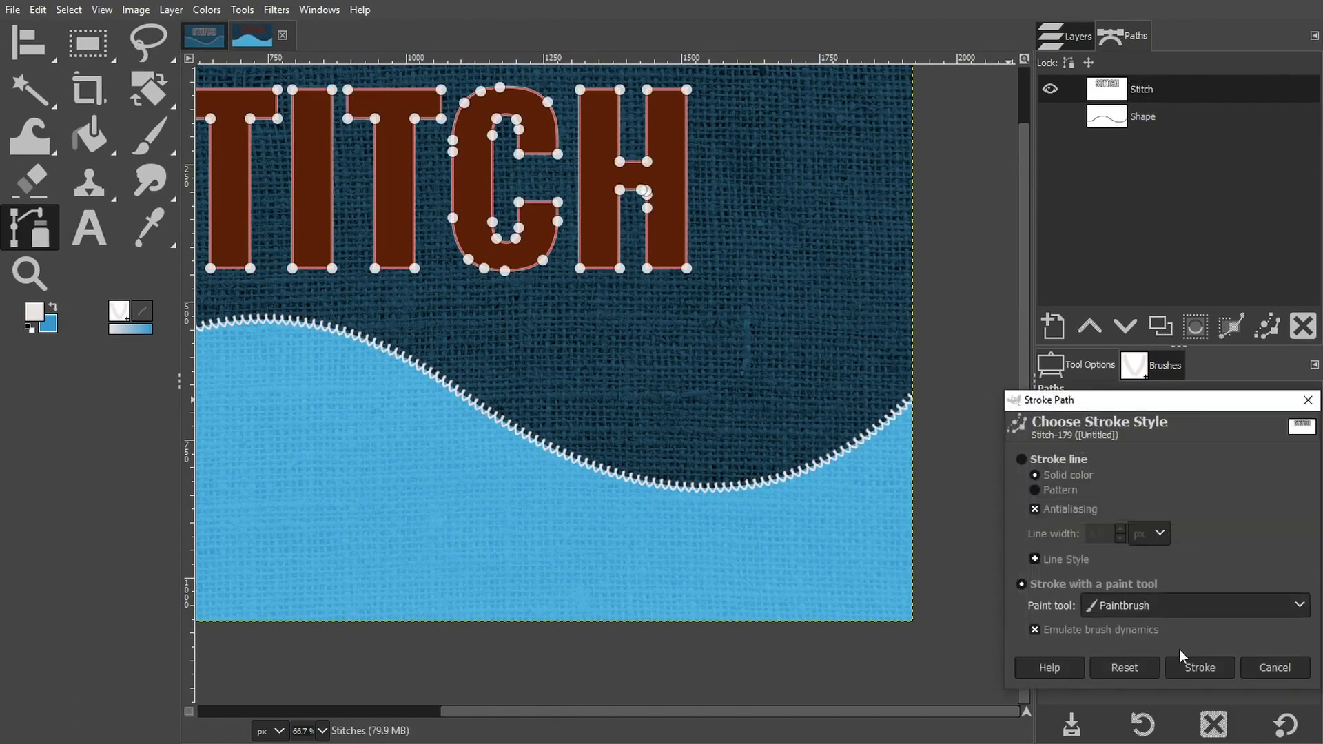
{"action": "left_click", "coordinate": [1180, 663]}
{"action": "left_click", "coordinate": [1051, 88]}
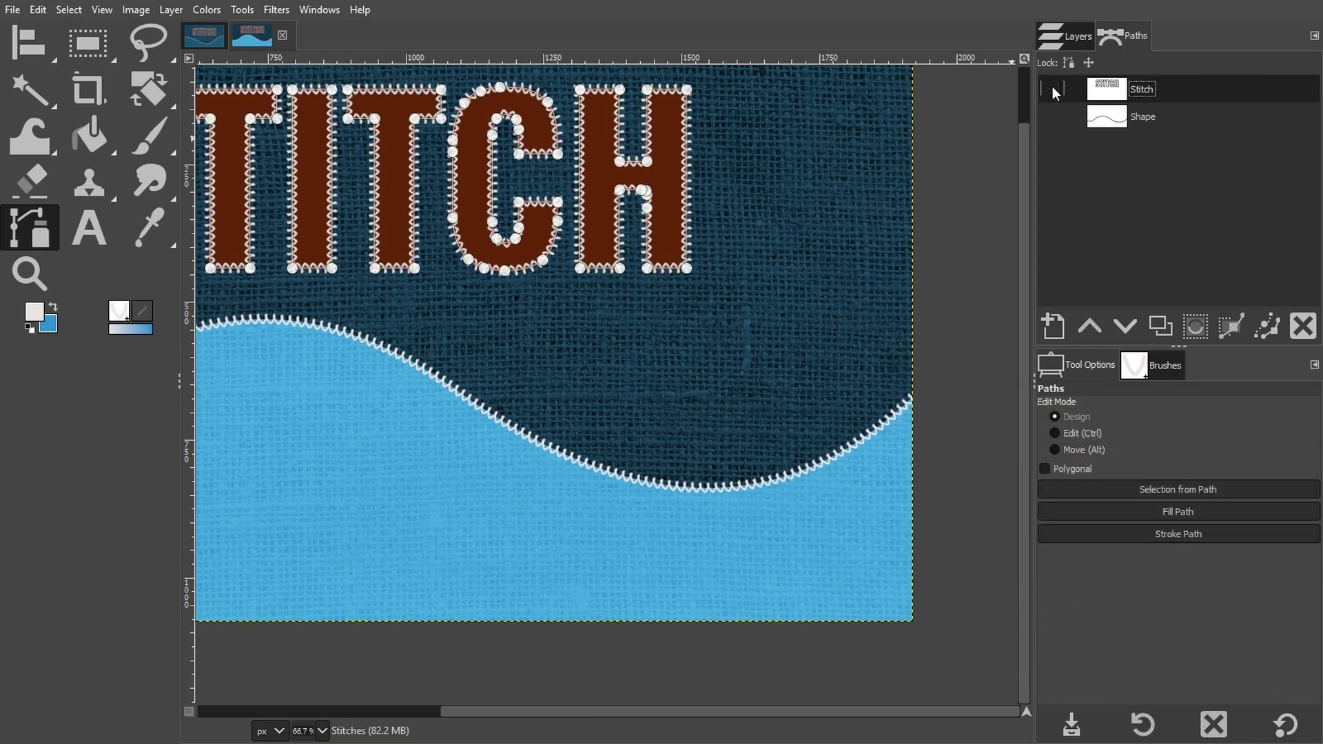
{"action": "left_click", "coordinate": [1064, 40]}
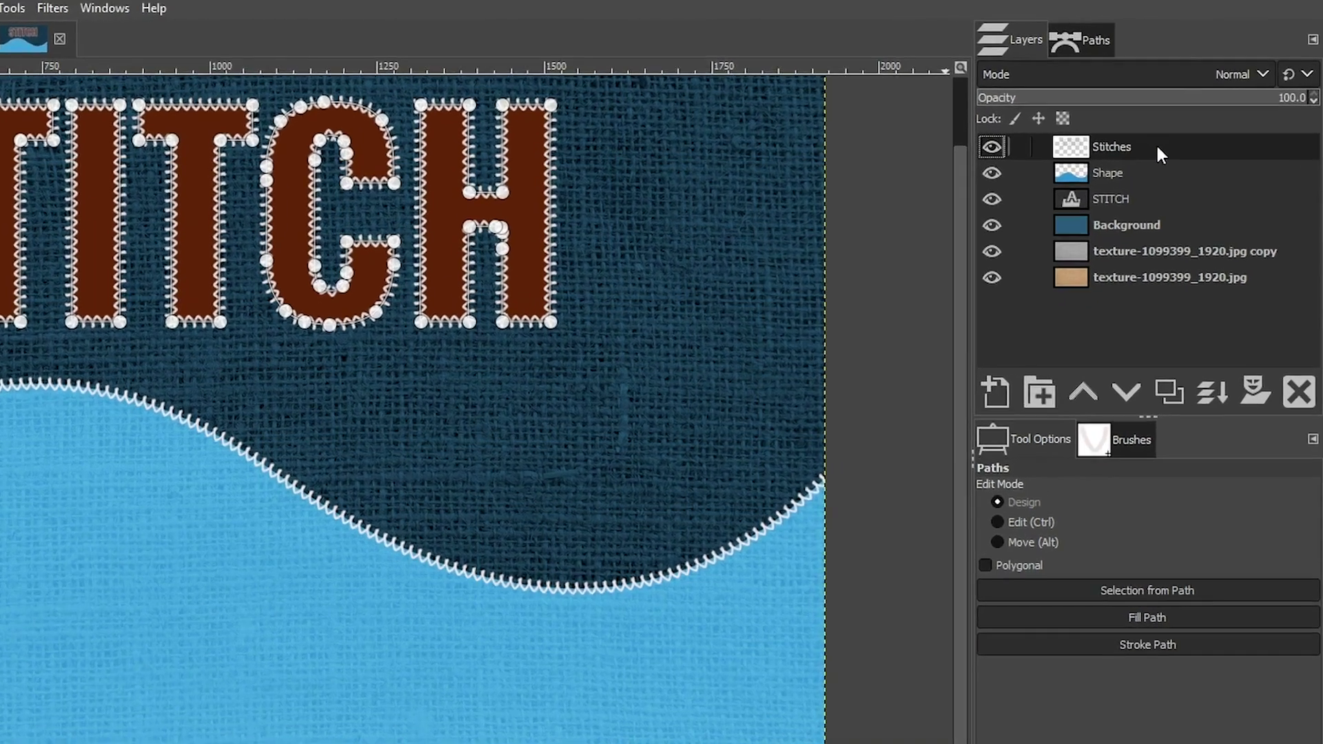
{"action": "key", "text": "m"}
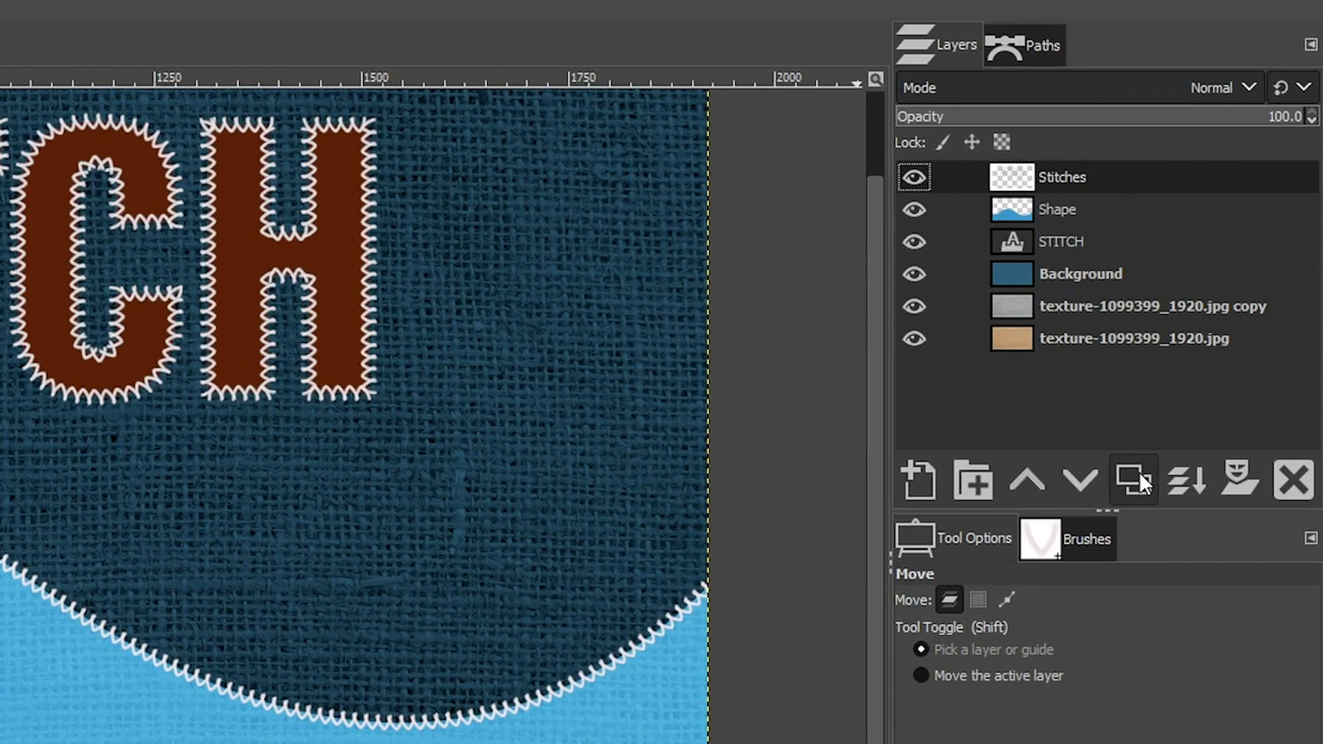
- Duplicate the Stitches layer and rename the copy Stitches DropShadow
{"action": "left_click", "coordinate": [1138, 477]}
{"action": "left_click", "coordinate": [921, 208]}
{"action": "left_click", "coordinate": [921, 208]}
{"action": "double_click", "coordinate": [1096, 177]}
{"action": "double_click", "coordinate": [1108, 178]}
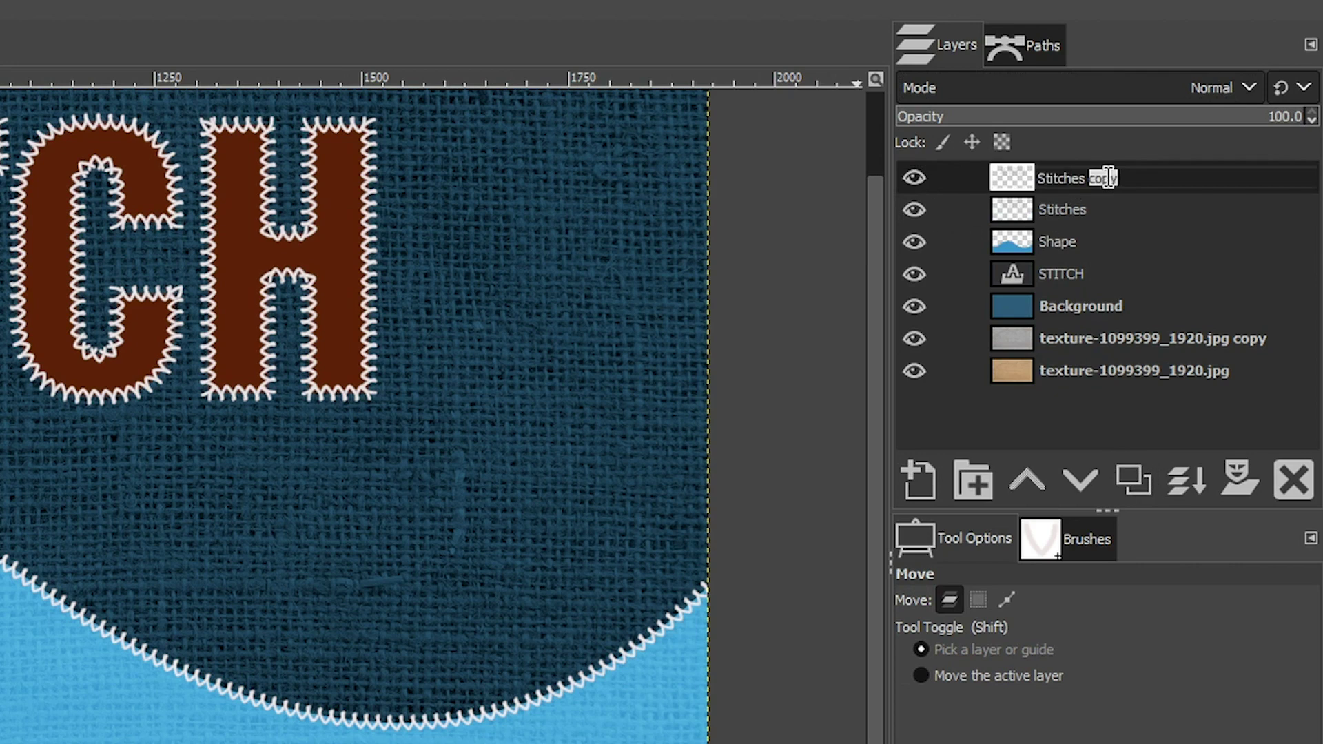
{"action": "type", "text": "DropShadow"}
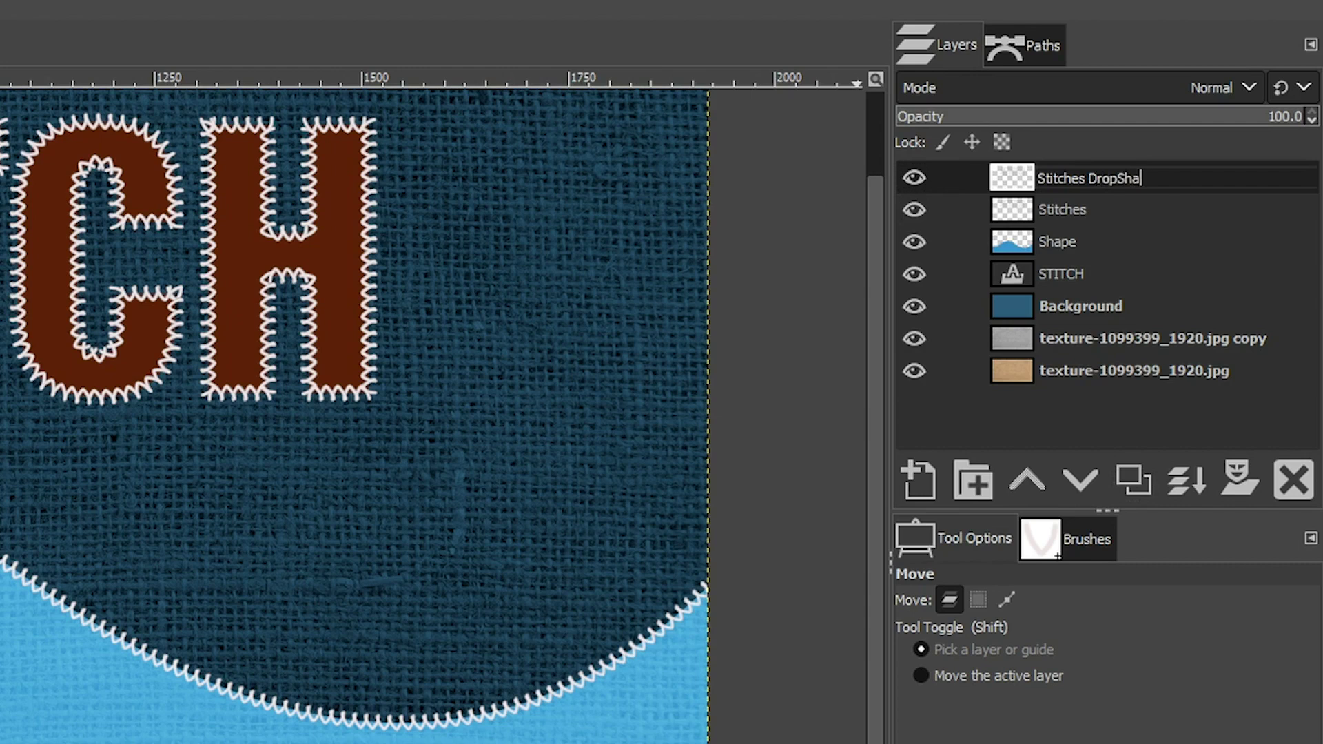
{"action": "key", "text": "Return"}
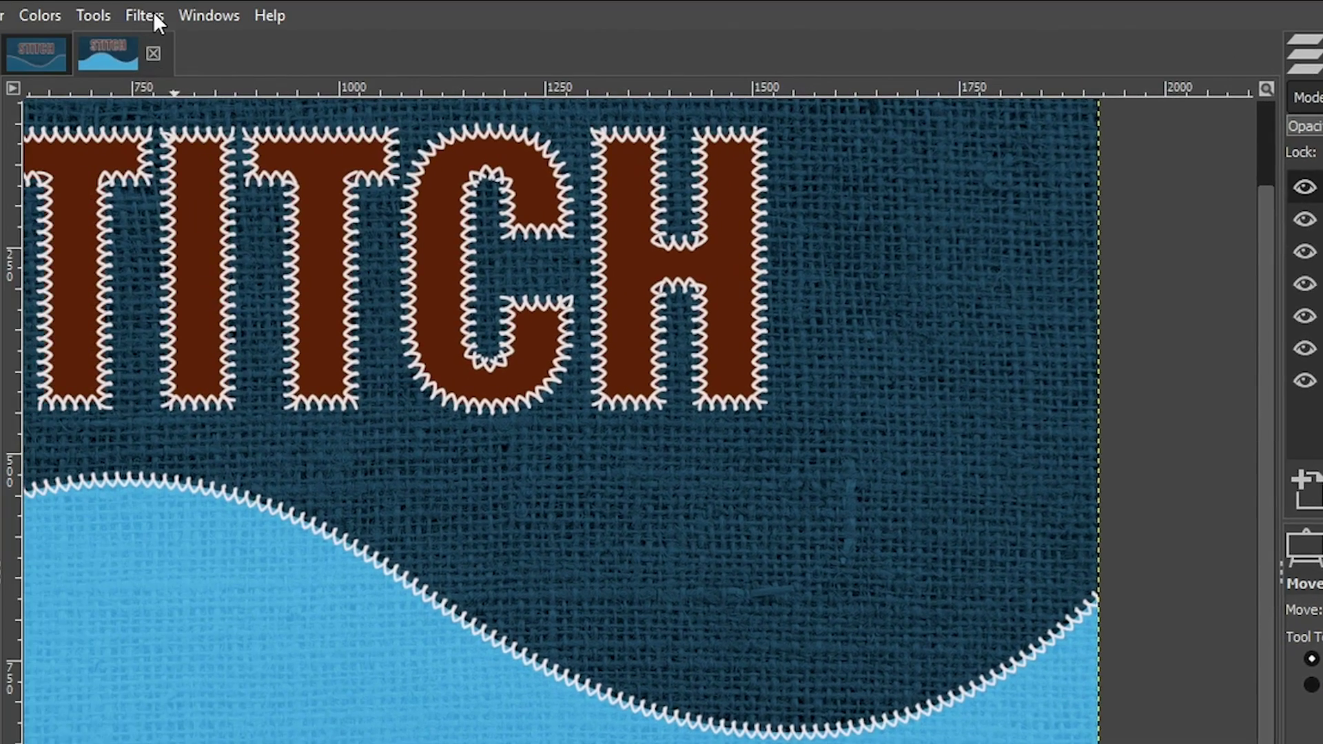
- Set up a Drop Shadow filter on the Stitches DropShadow layer with opacity 1.029, blur radius 1.95 and X and Y offsets of 5.128
{"action": "left_click", "coordinate": [153, 15]}
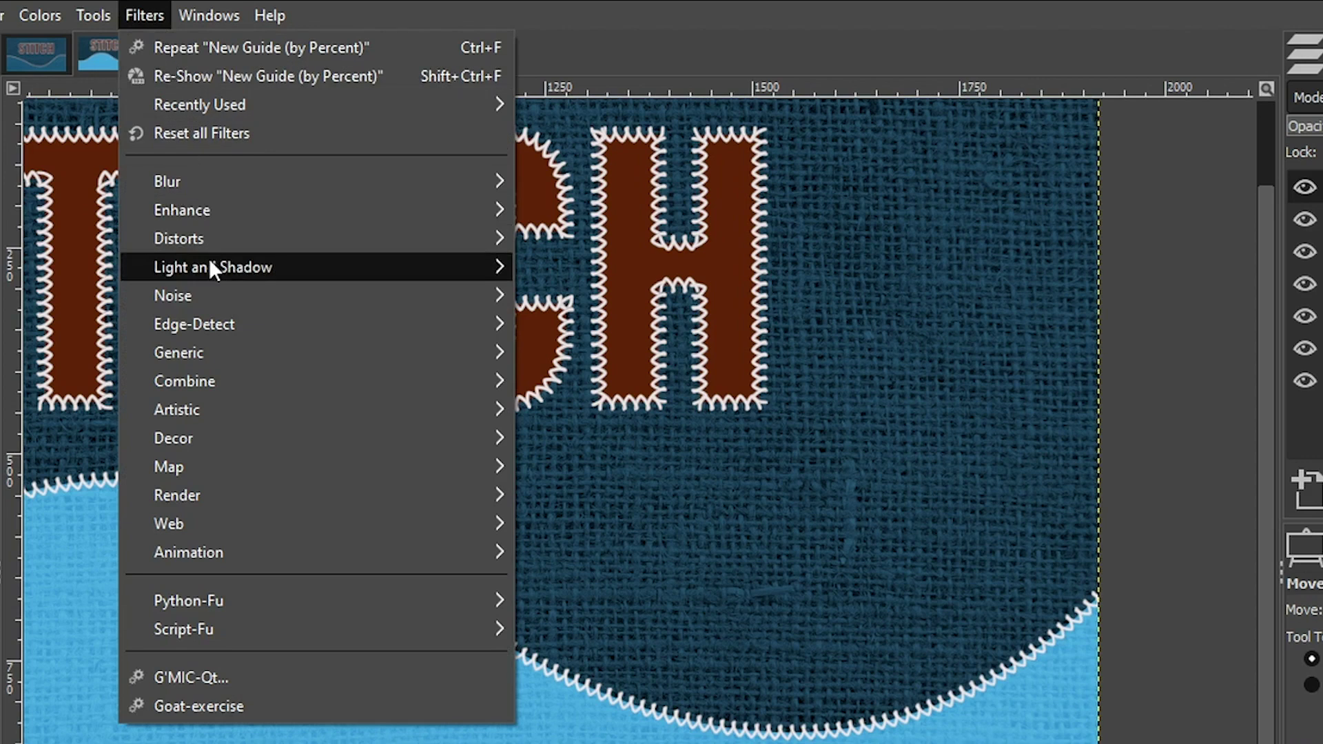
{"action": "mouse_move", "coordinate": [211, 267]}
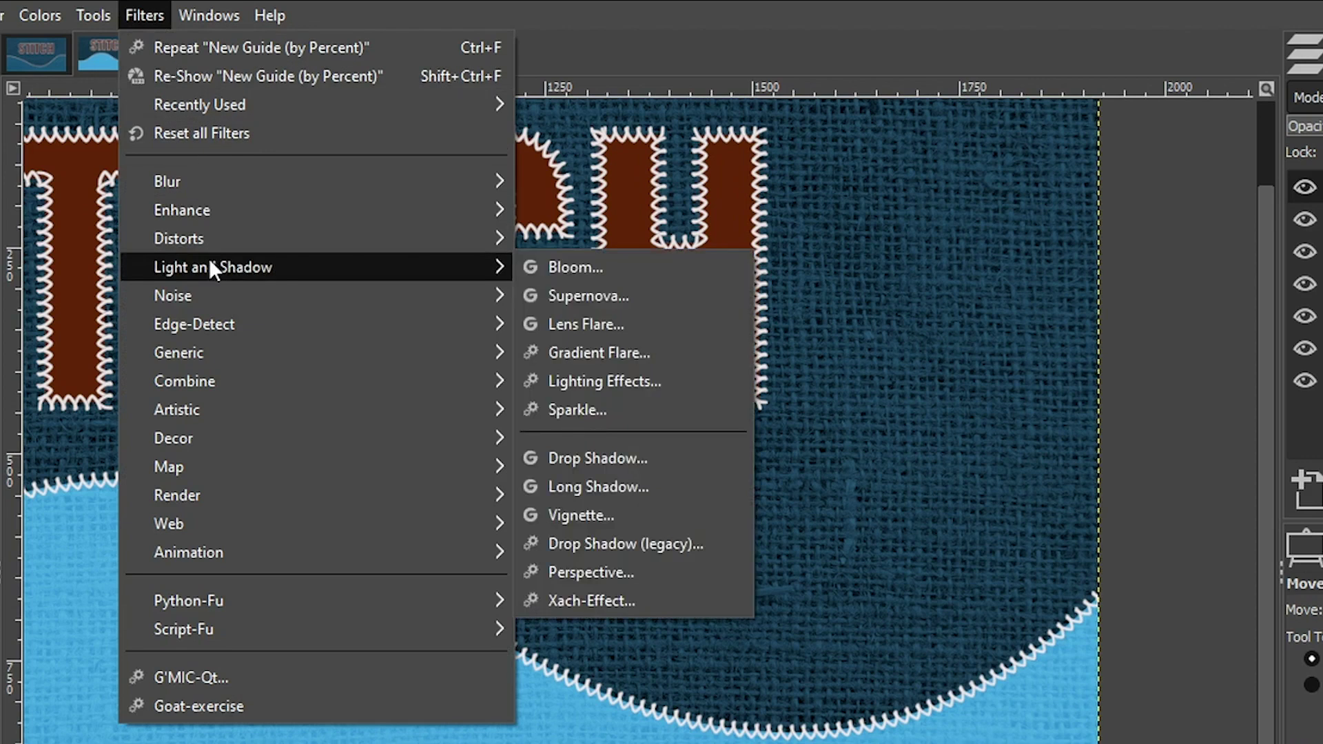
{"action": "left_click", "coordinate": [622, 458]}
{"action": "left_click_drag", "start_coordinate": [660, 97], "coordinate": [1098, 89]}
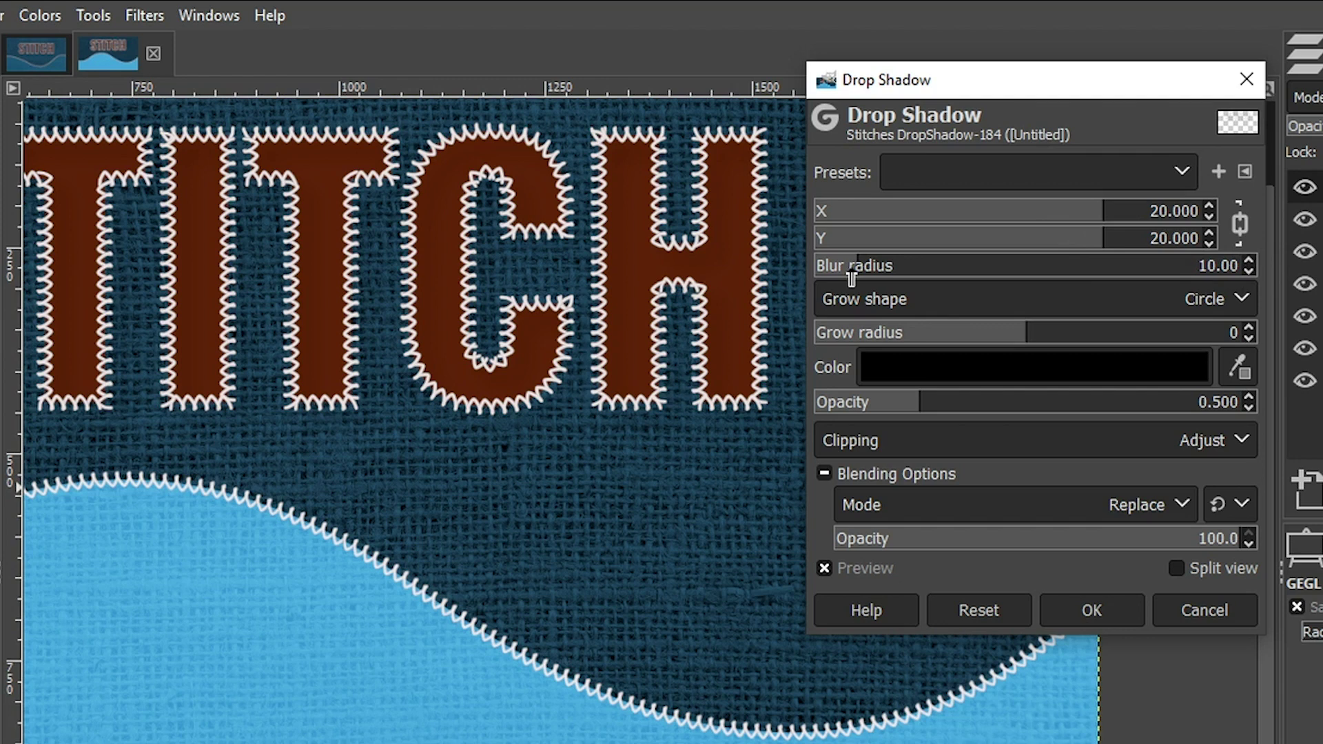
{"action": "left_click", "coordinate": [1030, 409]}
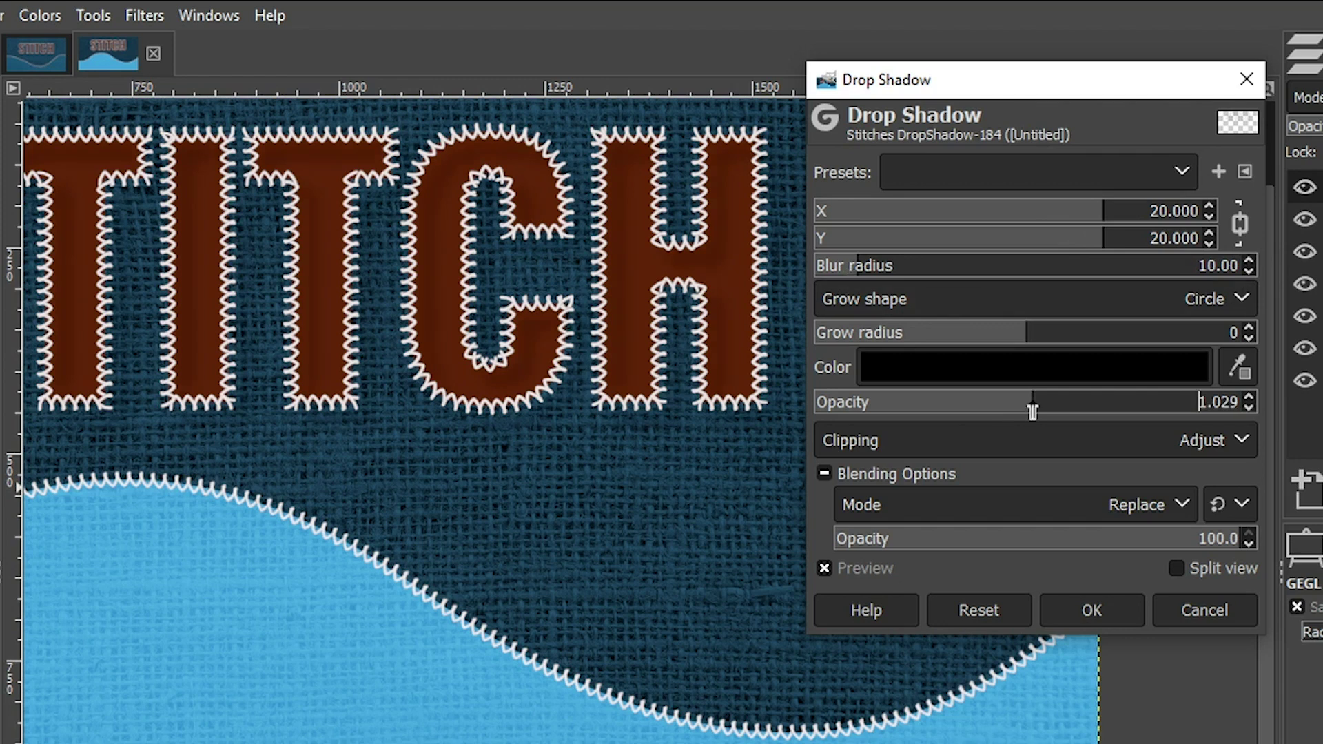
{"action": "left_click", "coordinate": [828, 269]}
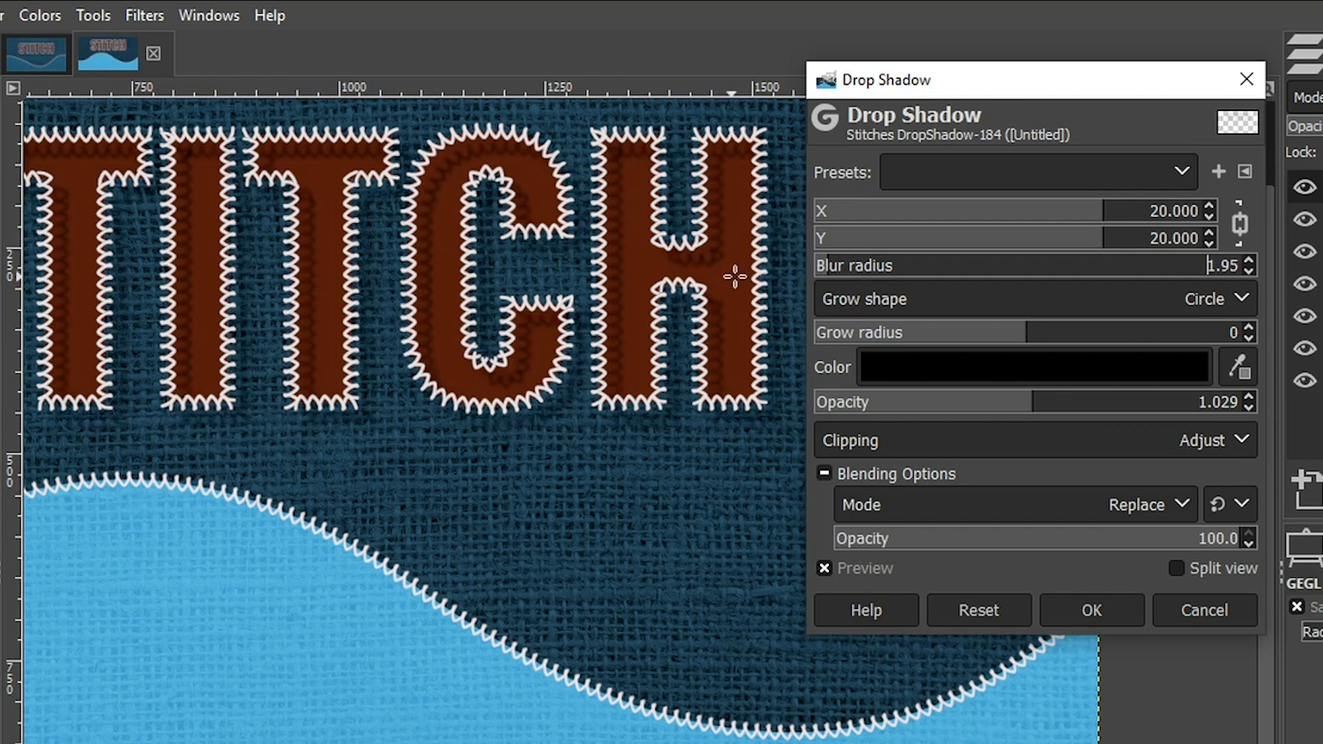
{"action": "left_click_drag", "start_coordinate": [1100, 219], "coordinate": [1032, 219]}
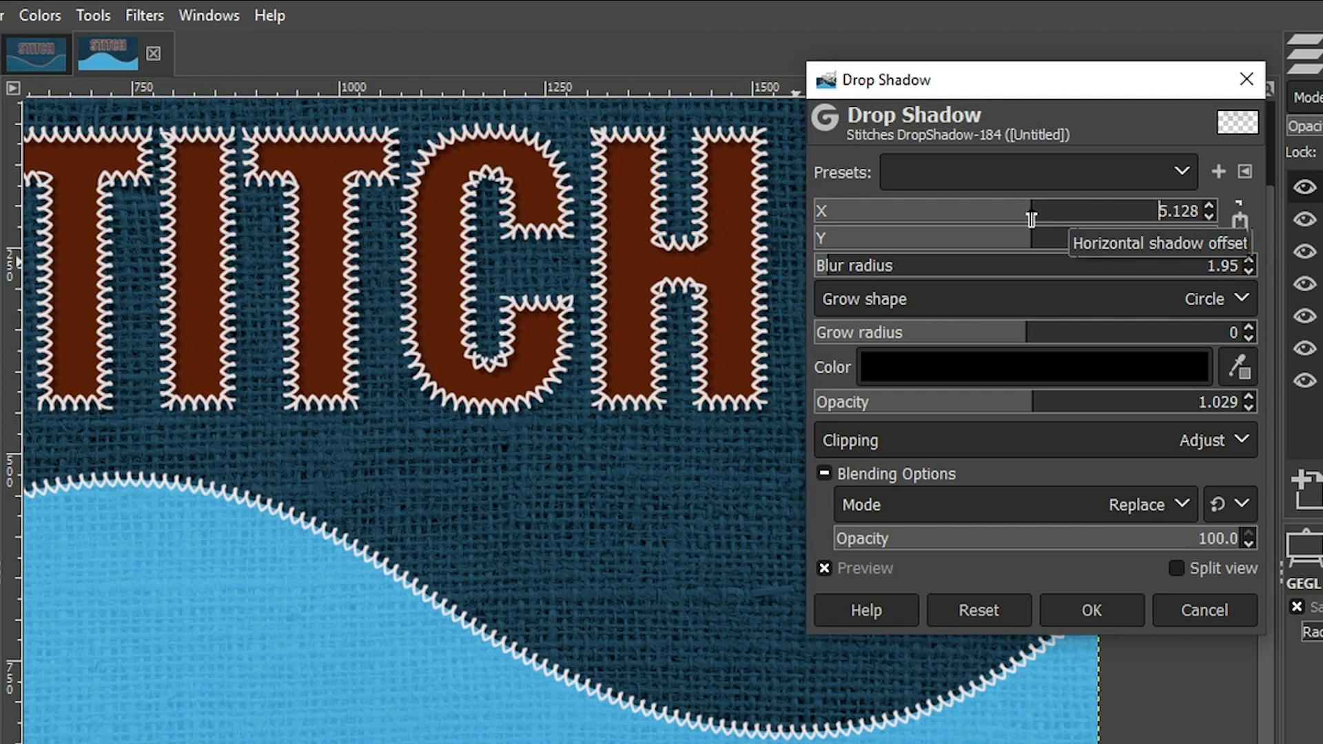
- Compare the stitching with and without the shadow preview, and apply the drop shadow
{"action": "left_click", "coordinate": [836, 566]}
{"action": "left_click", "coordinate": [835, 565]}
{"action": "left_click", "coordinate": [836, 565]}
{"action": "left_click", "coordinate": [836, 565]}
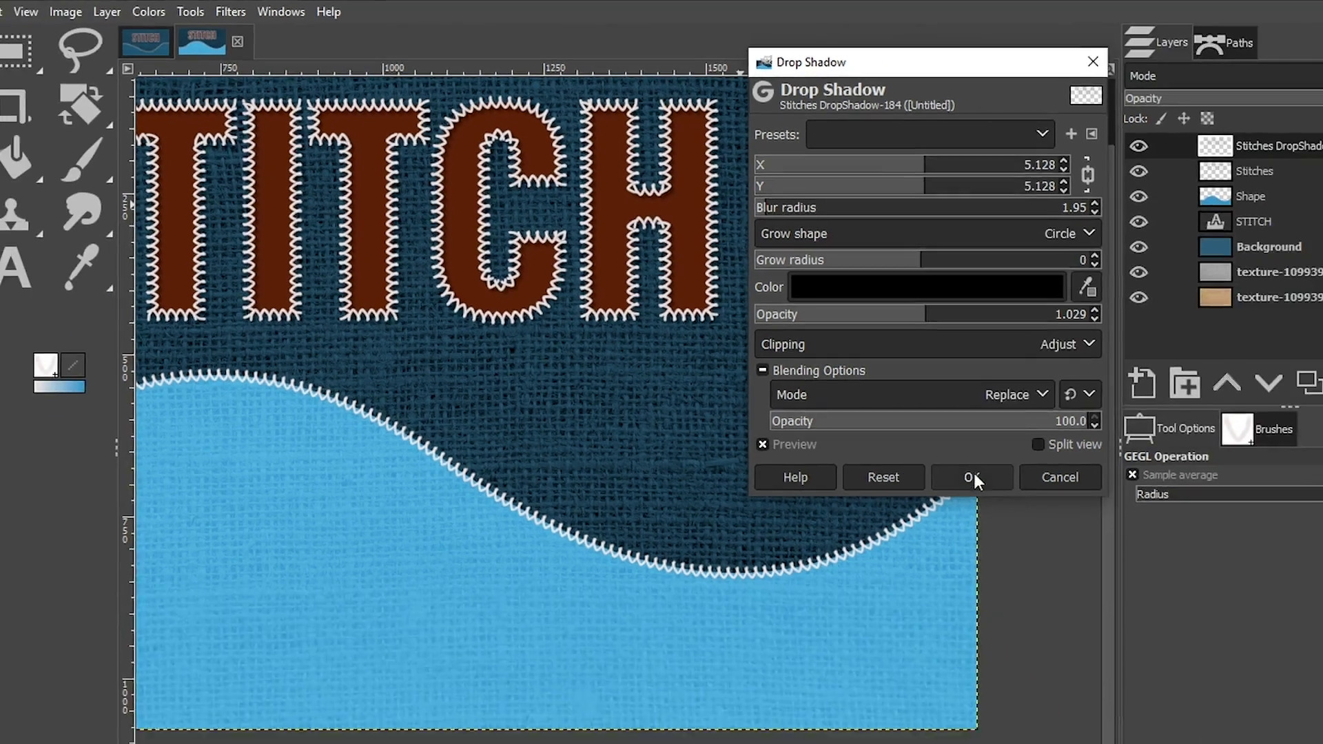
{"action": "left_click", "coordinate": [1092, 610]}
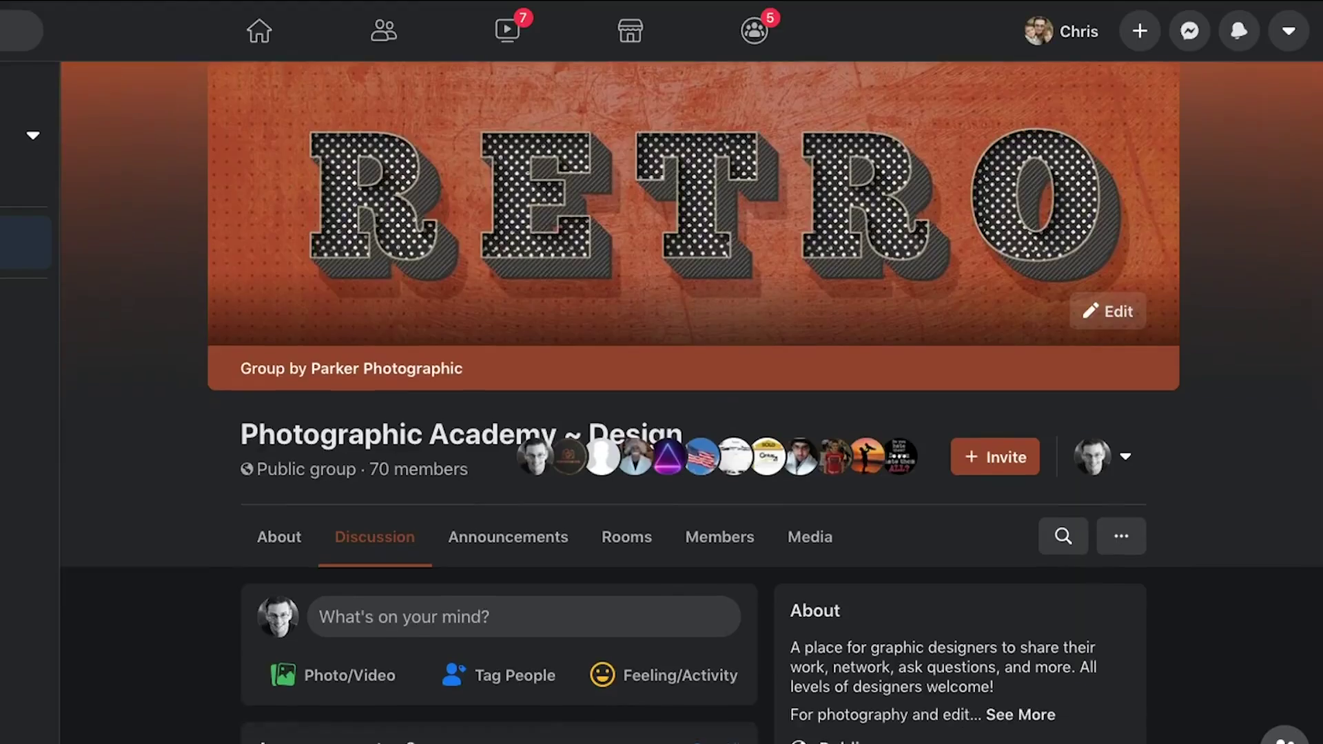
{"action": "scroll", "coordinate": [691, 402], "scroll_direction": "down", "scroll_amount": 2}
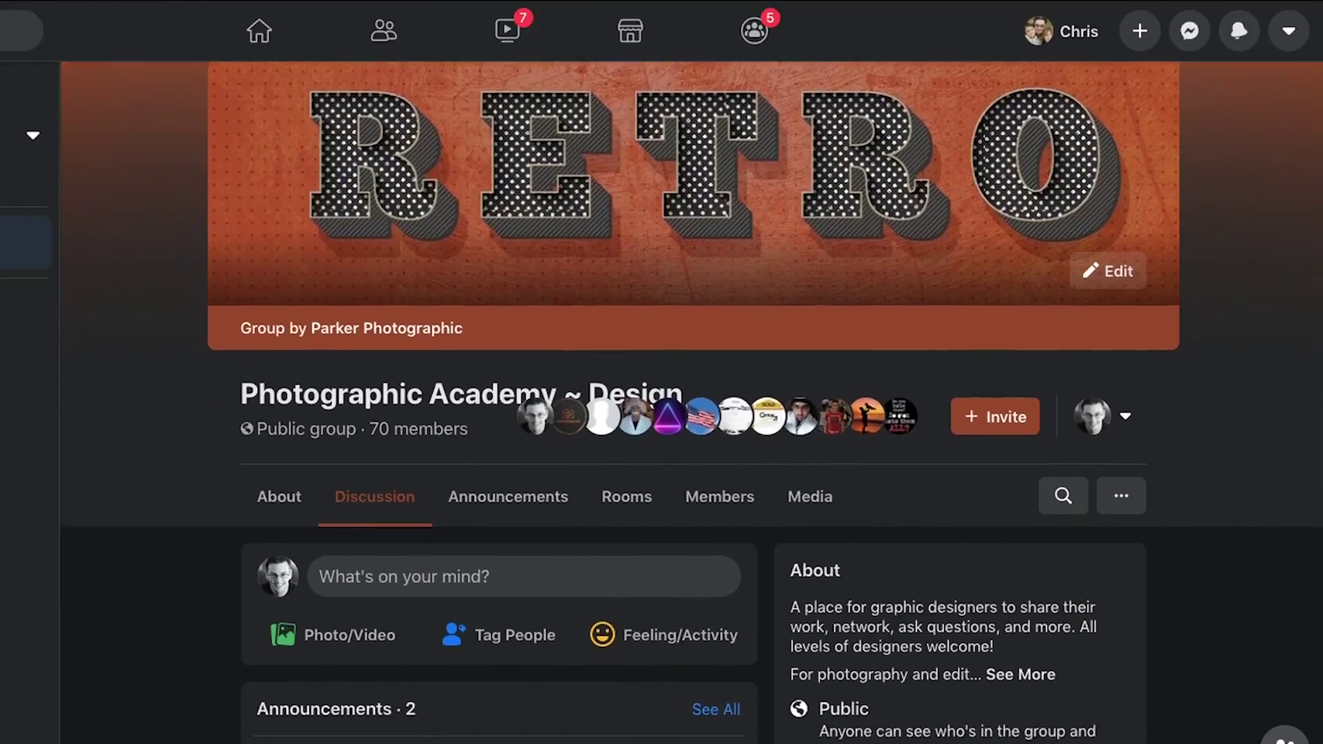
{"action": "scroll", "coordinate": [691, 401], "scroll_direction": "down", "scroll_amount": 3}
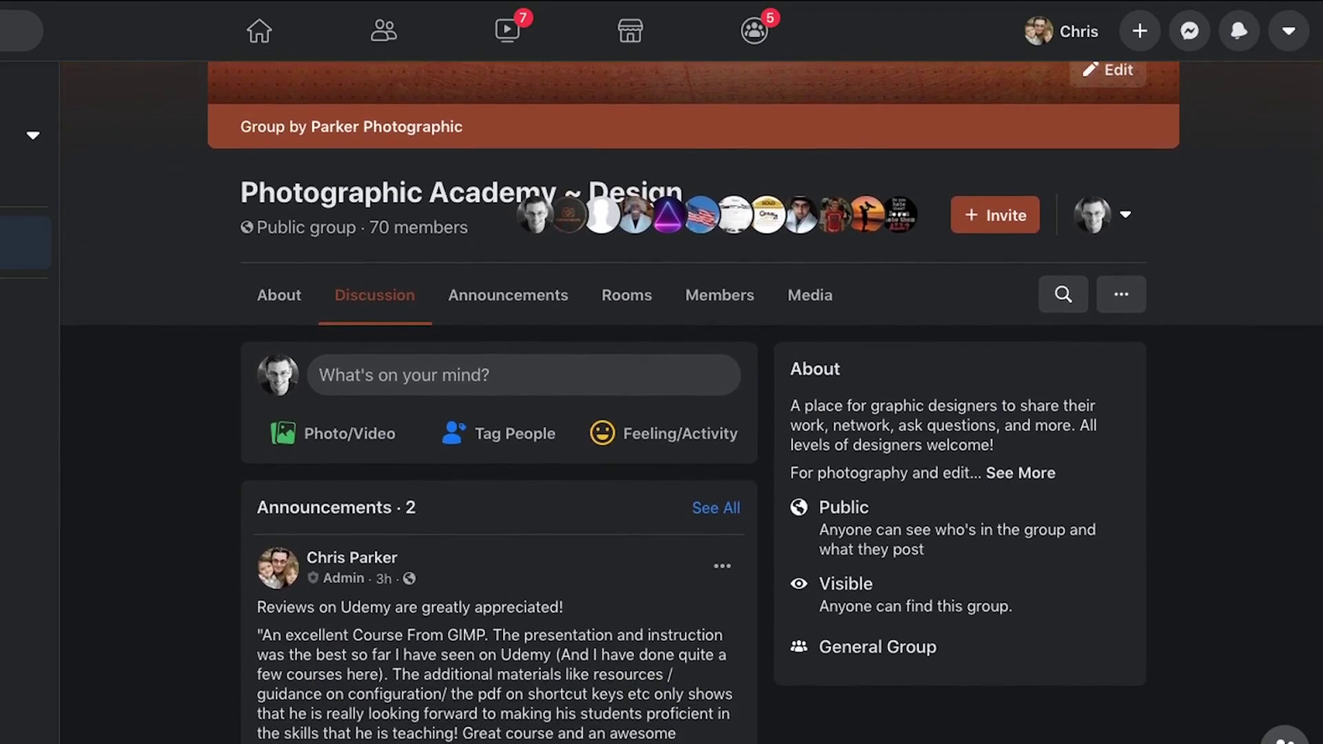